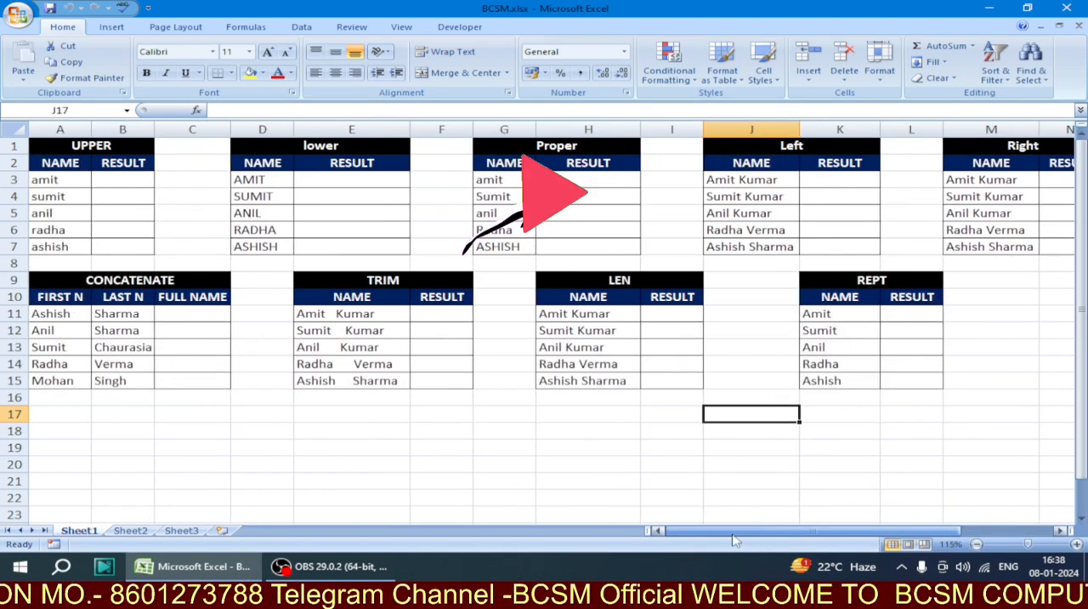
click(750, 433)
click(503, 429)
click(367, 431)
click(256, 411)
click(174, 409)
click(106, 410)
click(73, 400)
click(77, 413)
click(102, 409)
click(77, 399)
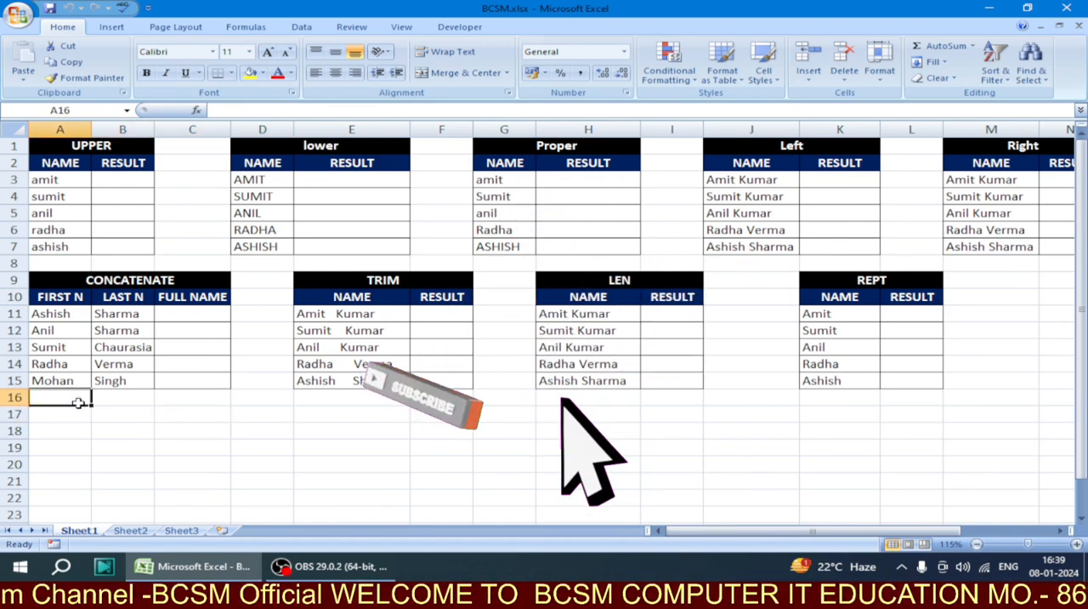
click(103, 410)
click(85, 401)
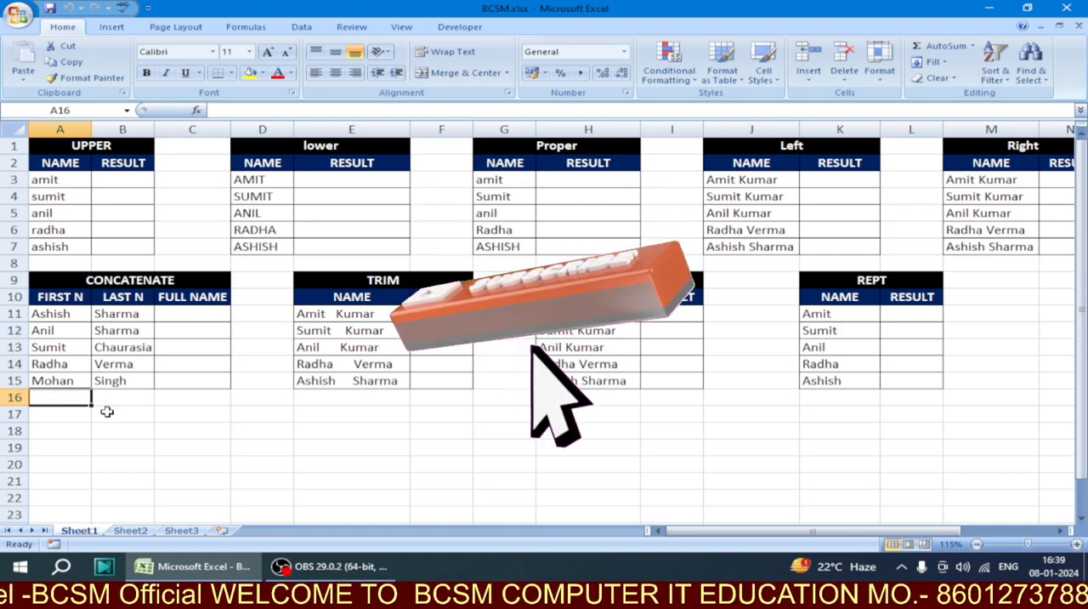
click(104, 411)
click(85, 397)
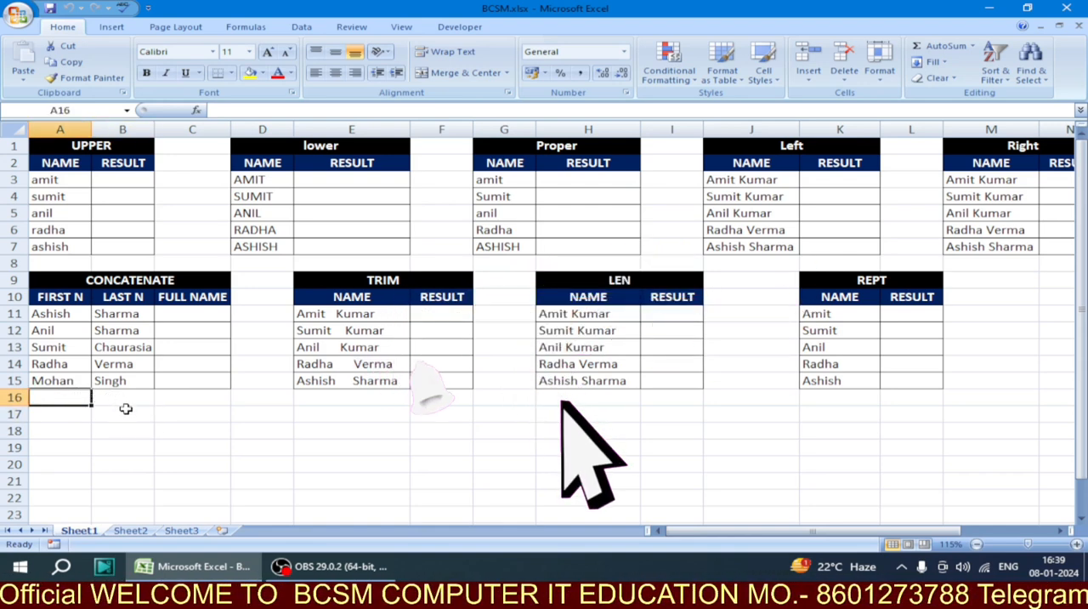
click(104, 411)
click(85, 399)
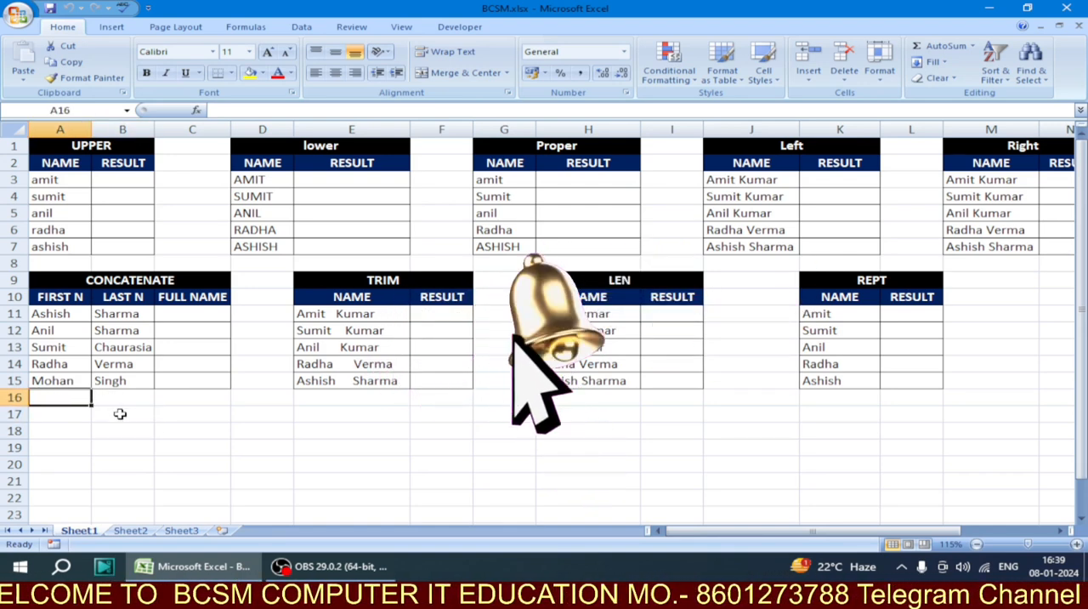
click(122, 414)
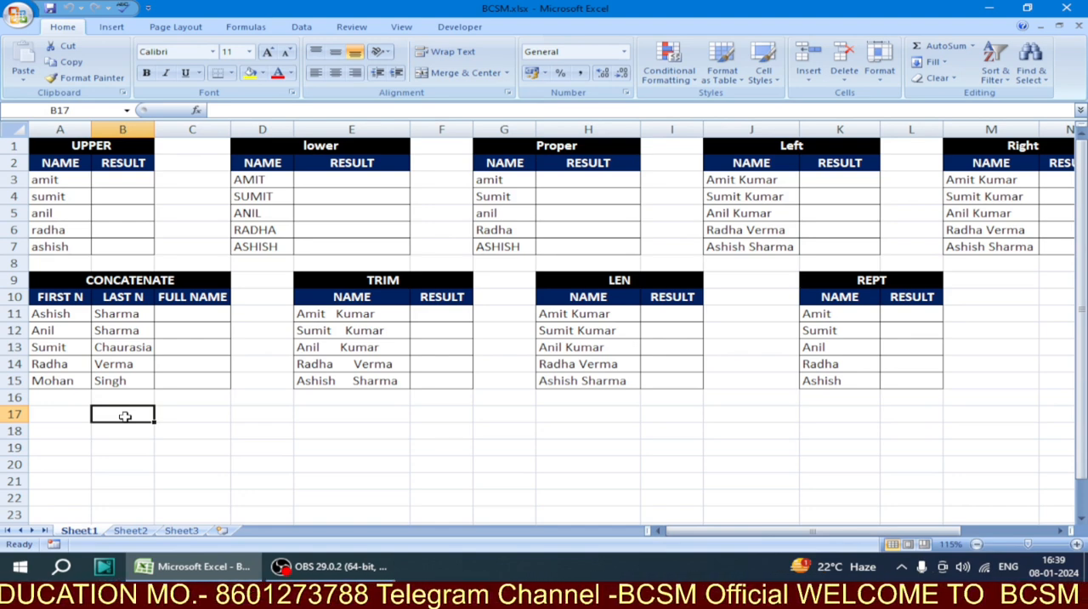
click(341, 394)
click(222, 397)
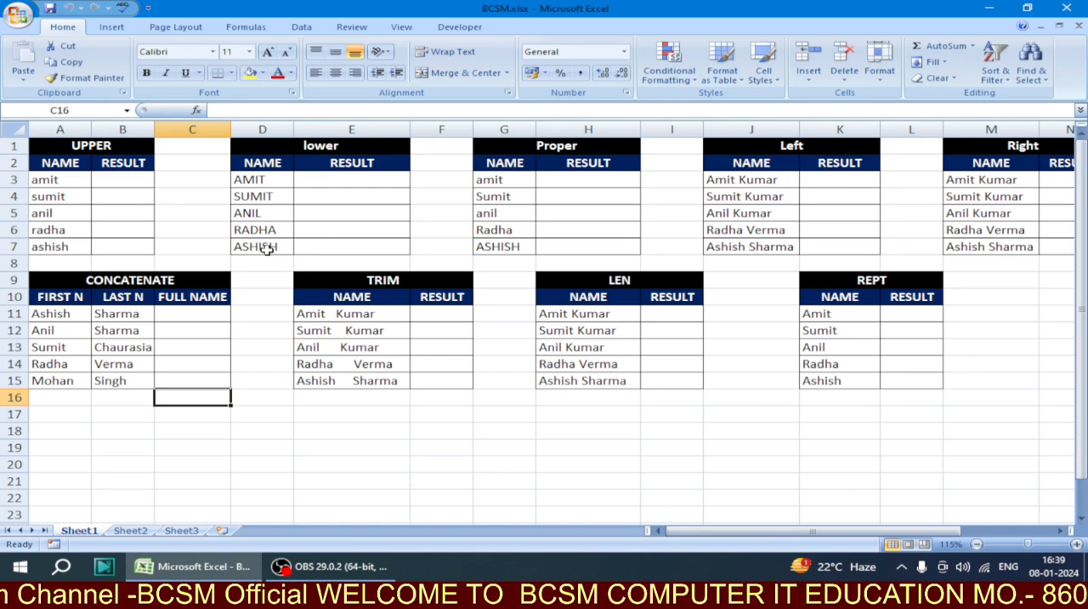
Examine the names in A3:A7 of the UPPER table and the function headings of the neighbouring tables
click(110, 146)
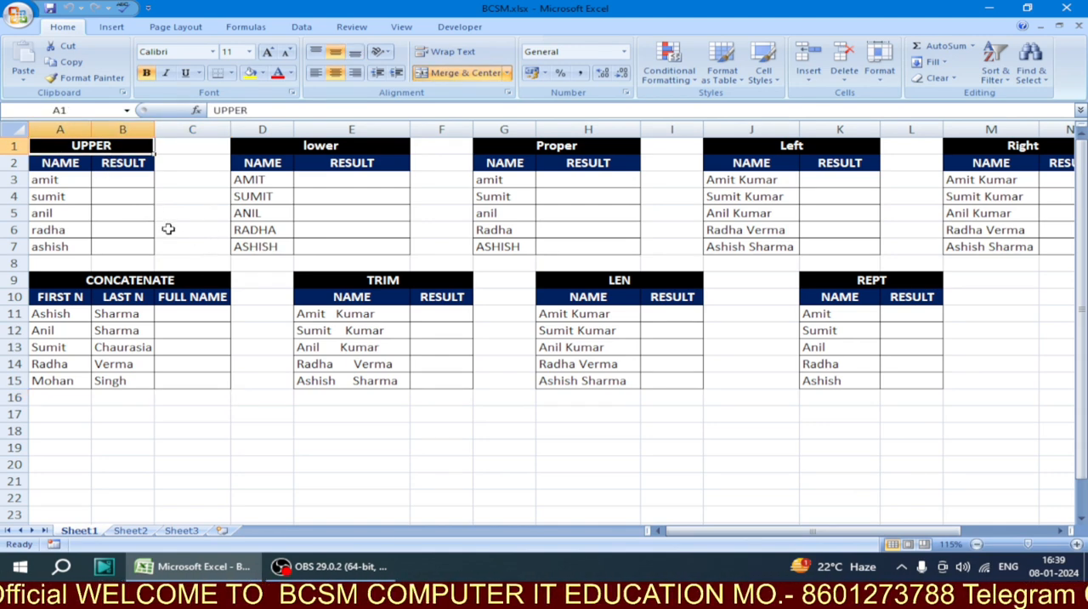
drag(74, 182, 79, 240)
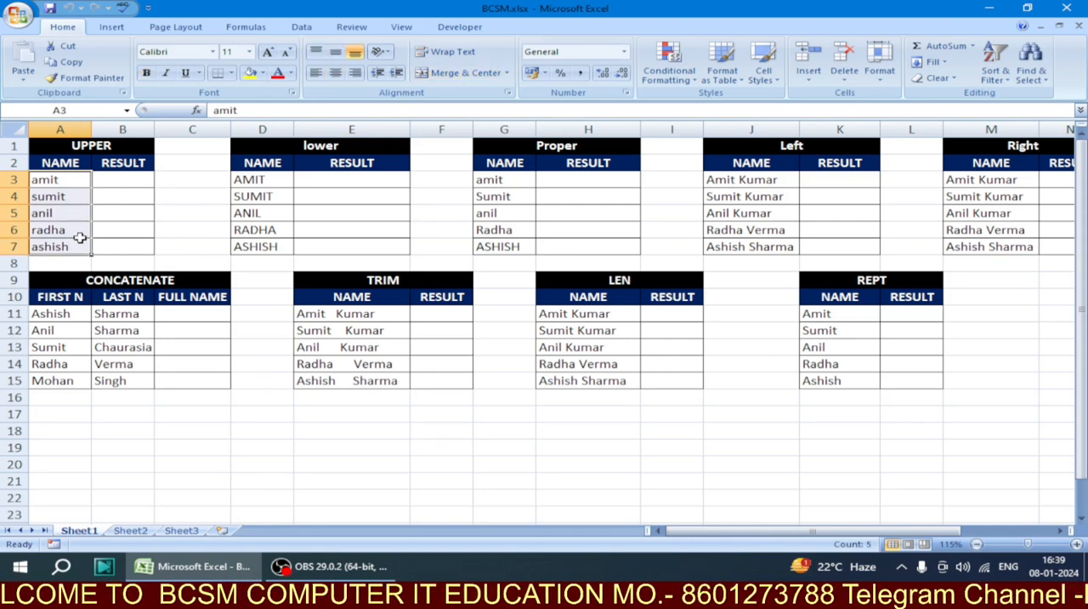
click(72, 181)
click(71, 211)
click(66, 244)
click(73, 178)
click(73, 211)
click(74, 229)
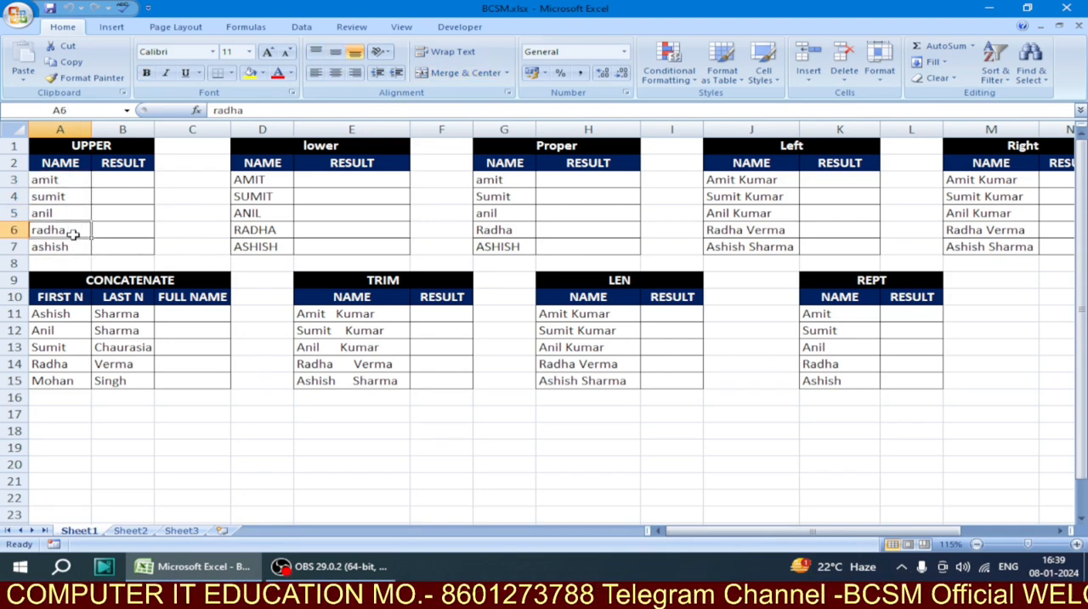
drag(73, 180, 76, 240)
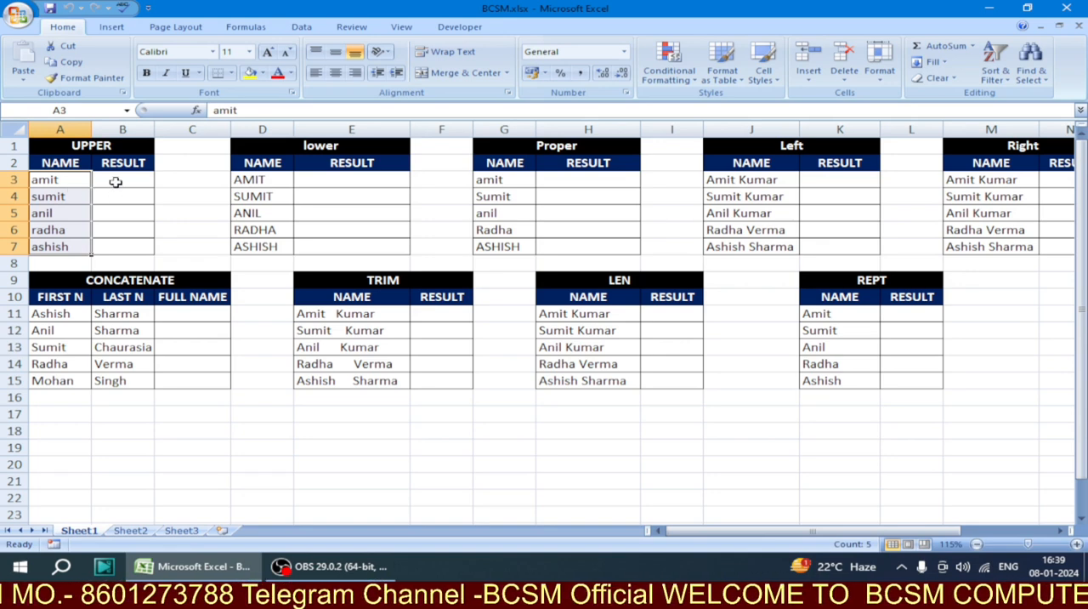
click(117, 181)
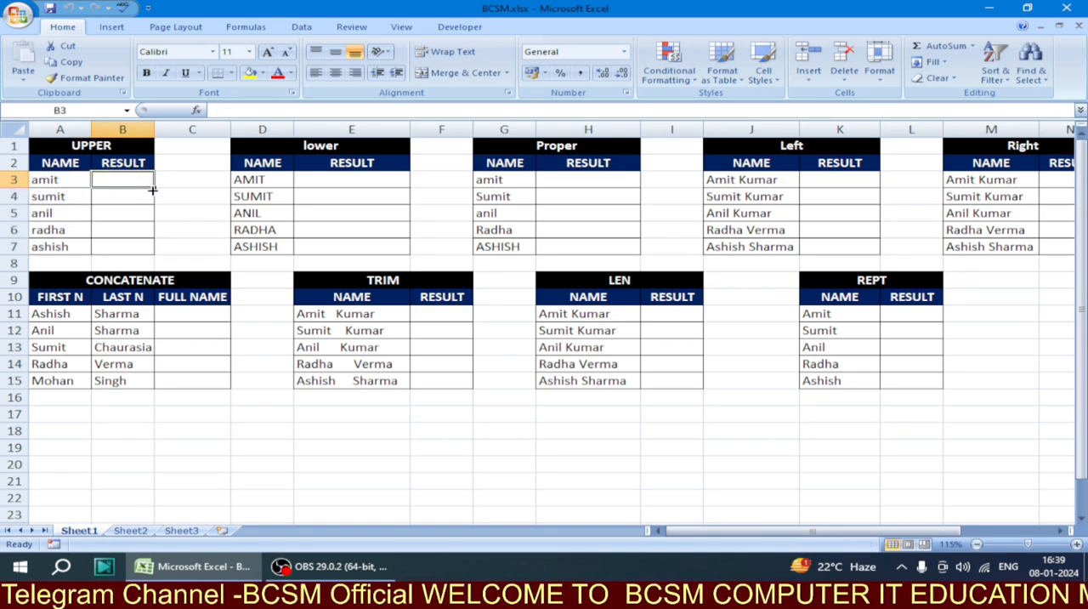
click(123, 146)
click(270, 152)
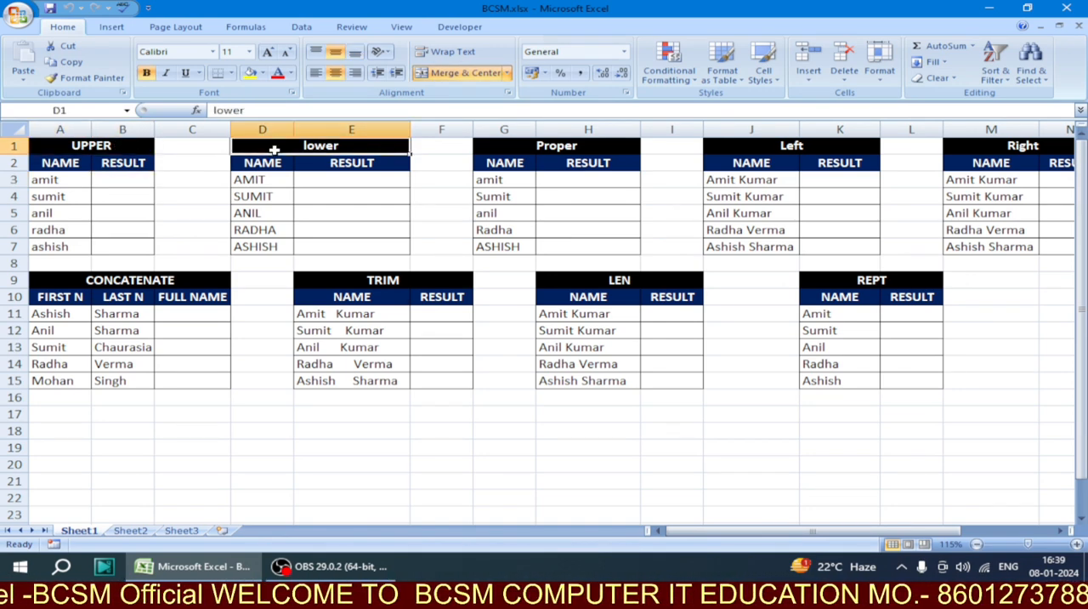
click(587, 129)
Enter the formula =UPPER(A3) in cell B3 of the UPPER table's RESULT column
click(133, 182)
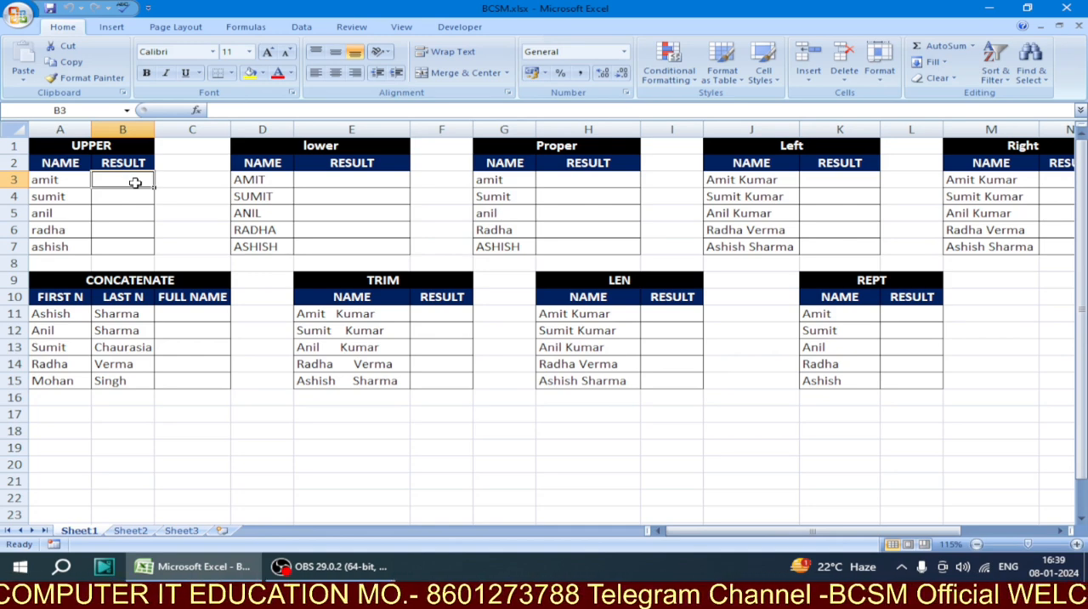
text(=)
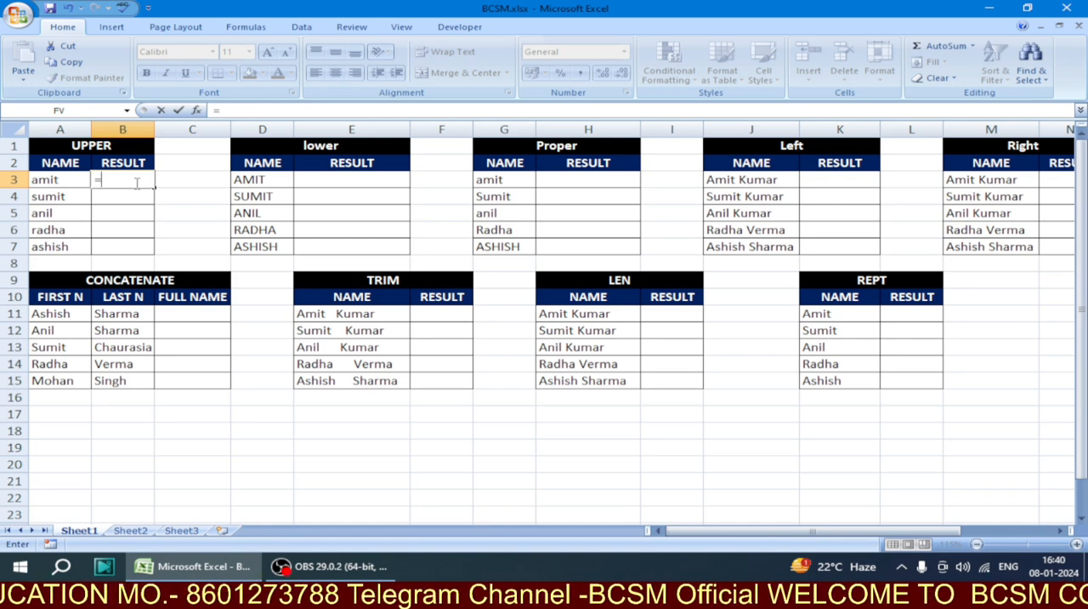
text(UPPER)
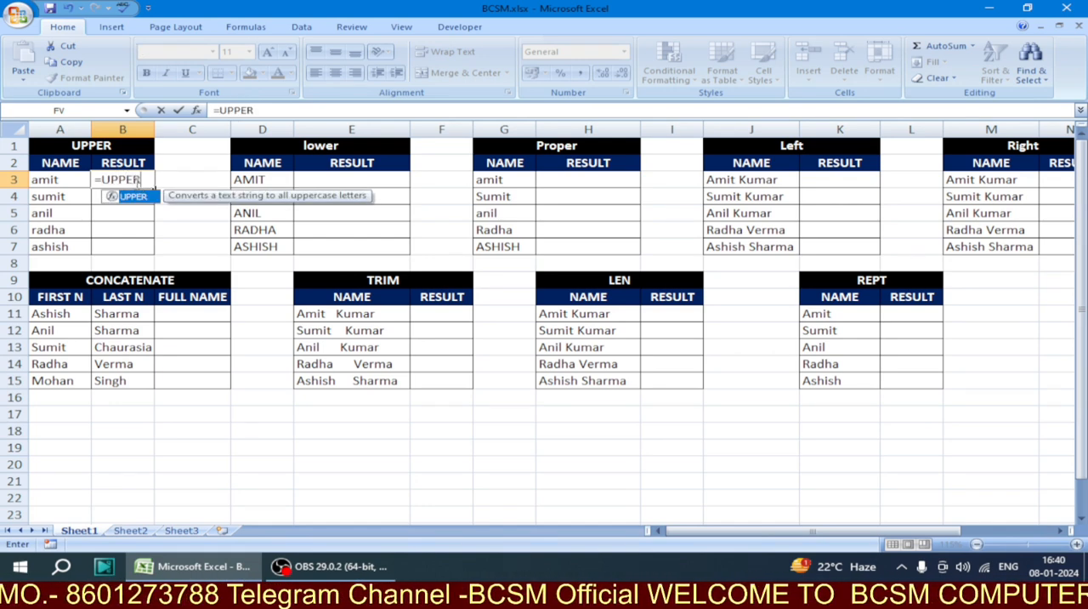
text(()
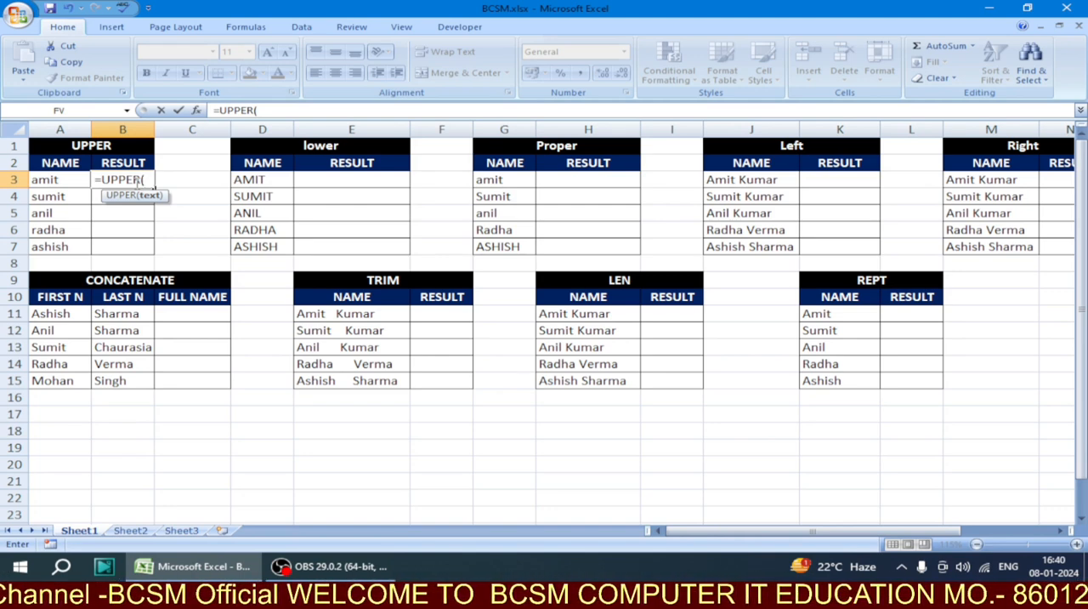
click(58, 180)
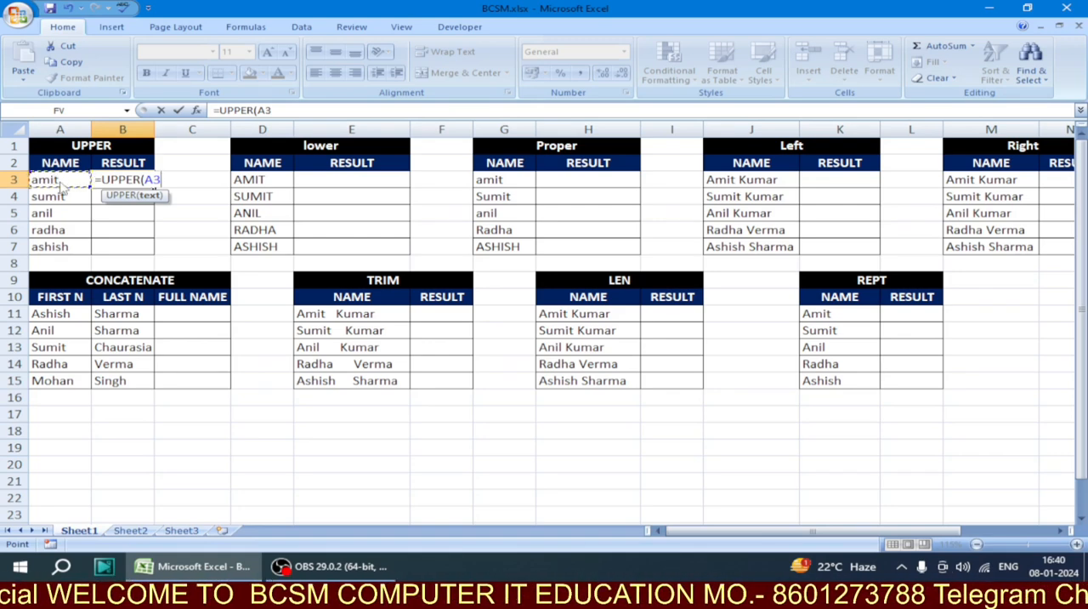
text())
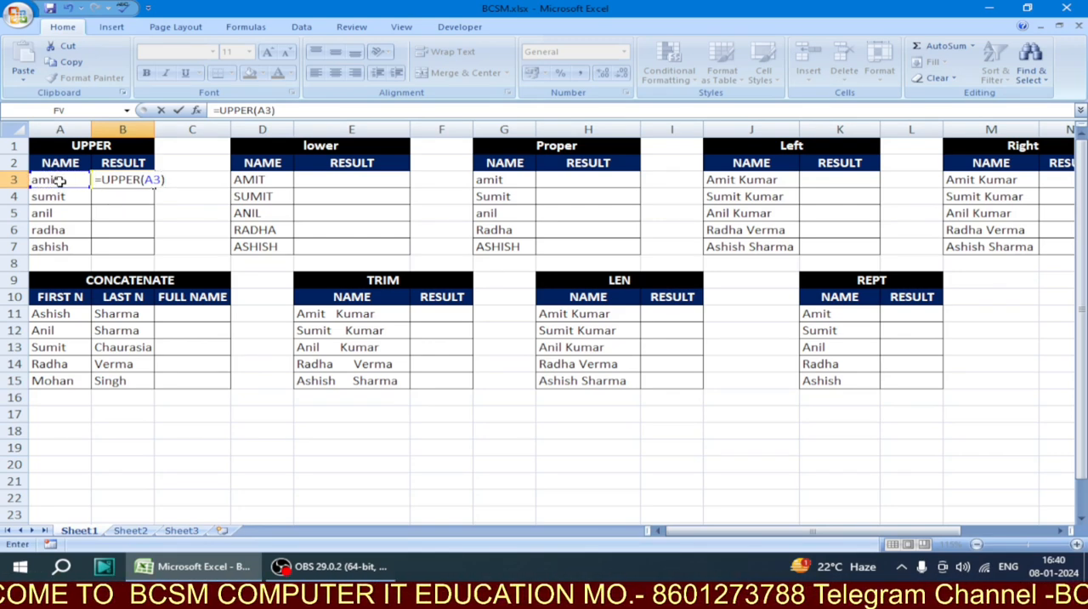
key(Return)
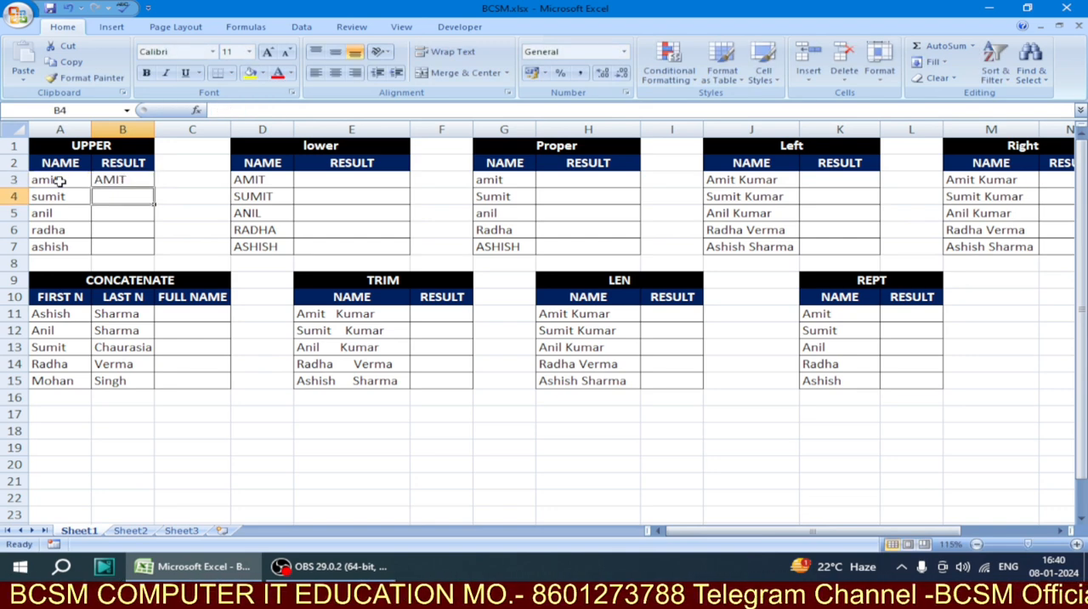
Compare B3 with its source name and fill the UPPER formula down through B7
click(60, 181)
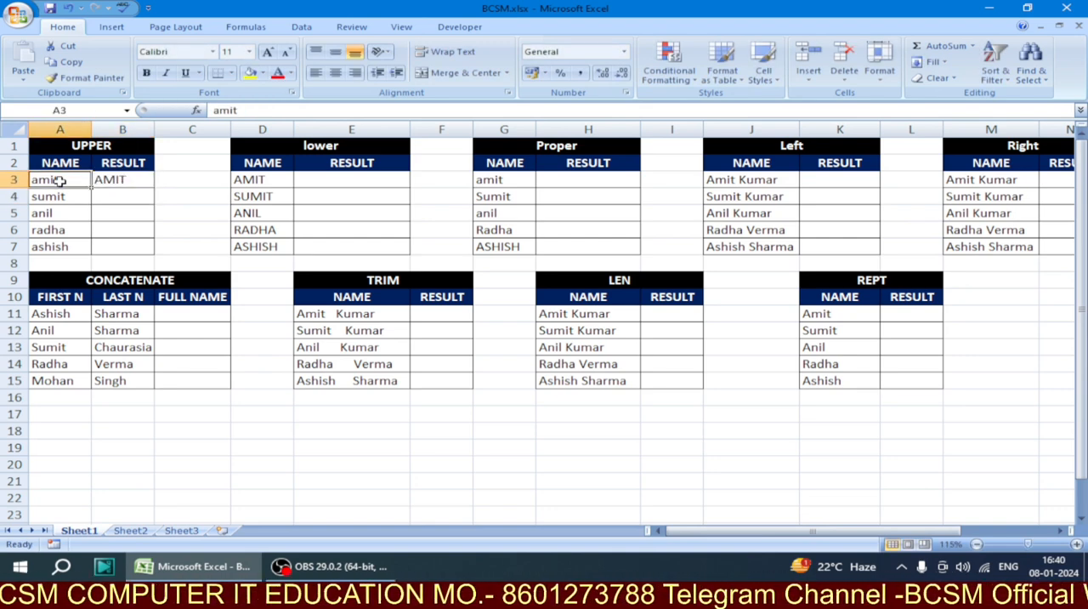
click(114, 180)
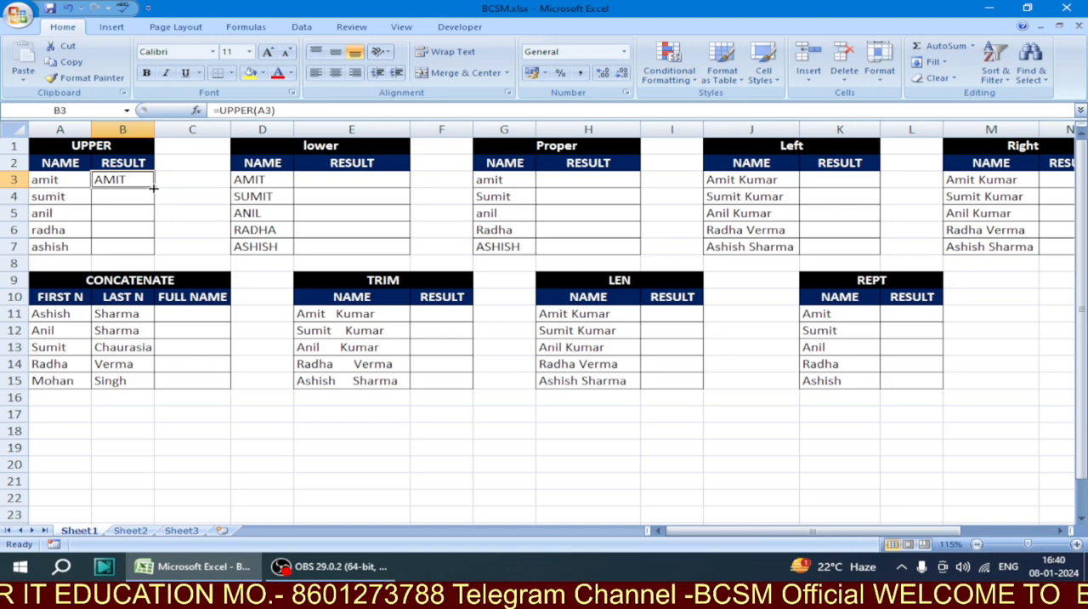
click(72, 180)
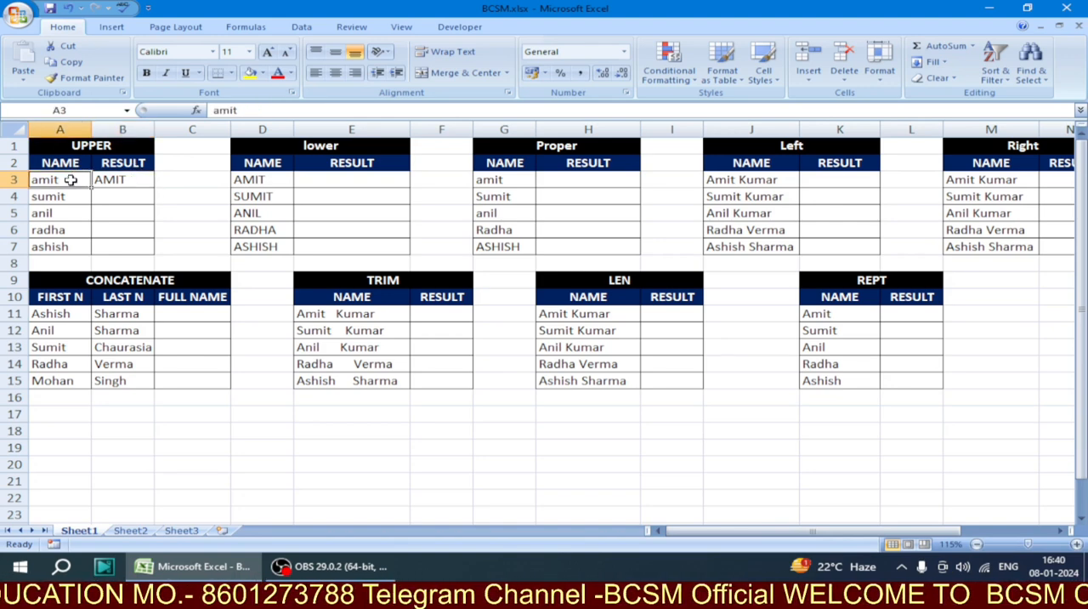
click(119, 182)
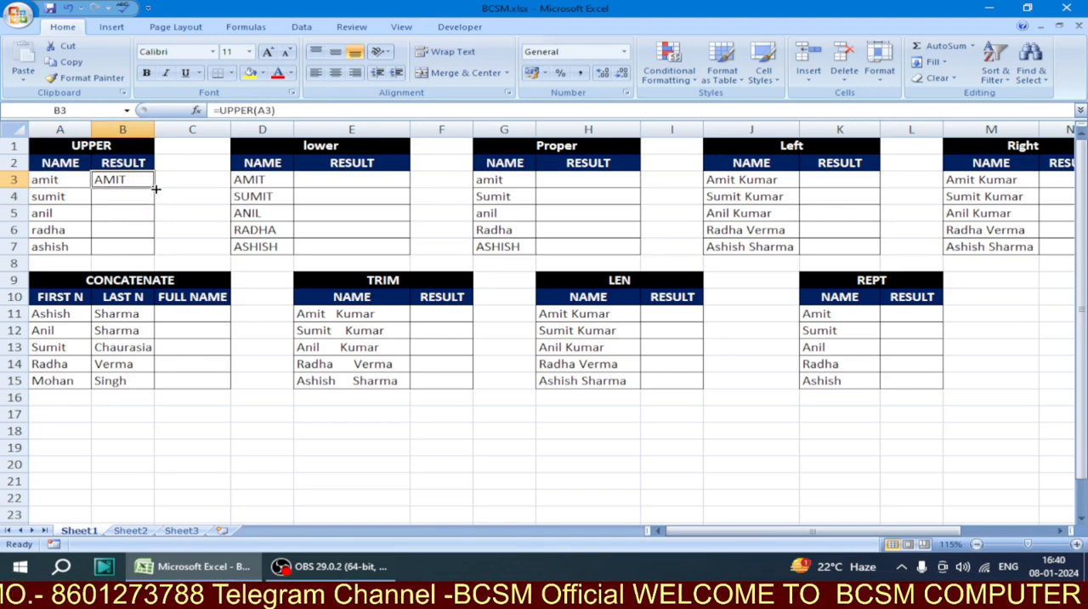
double_click(155, 189)
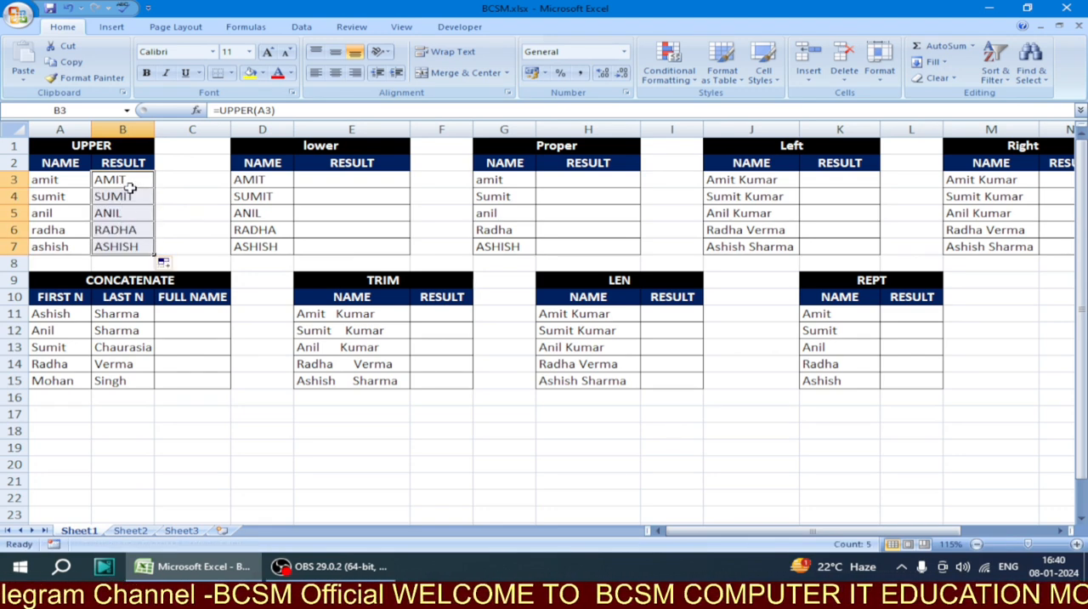
Check the UPPER results in rows 4 and 5 against their source names and review the lower table's names in D3:D7
click(73, 201)
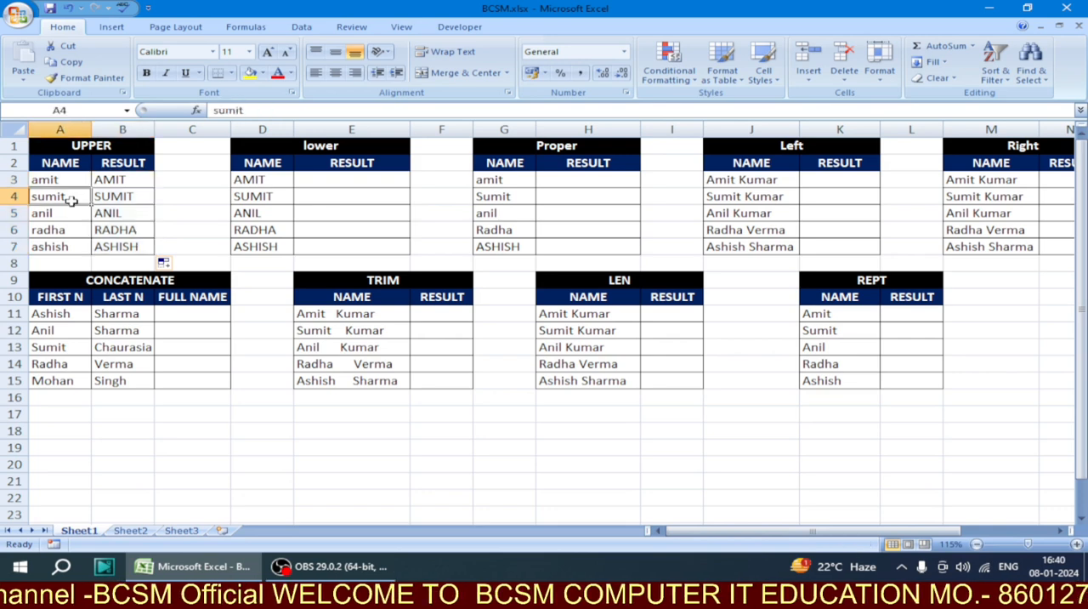
click(116, 198)
click(66, 214)
click(102, 214)
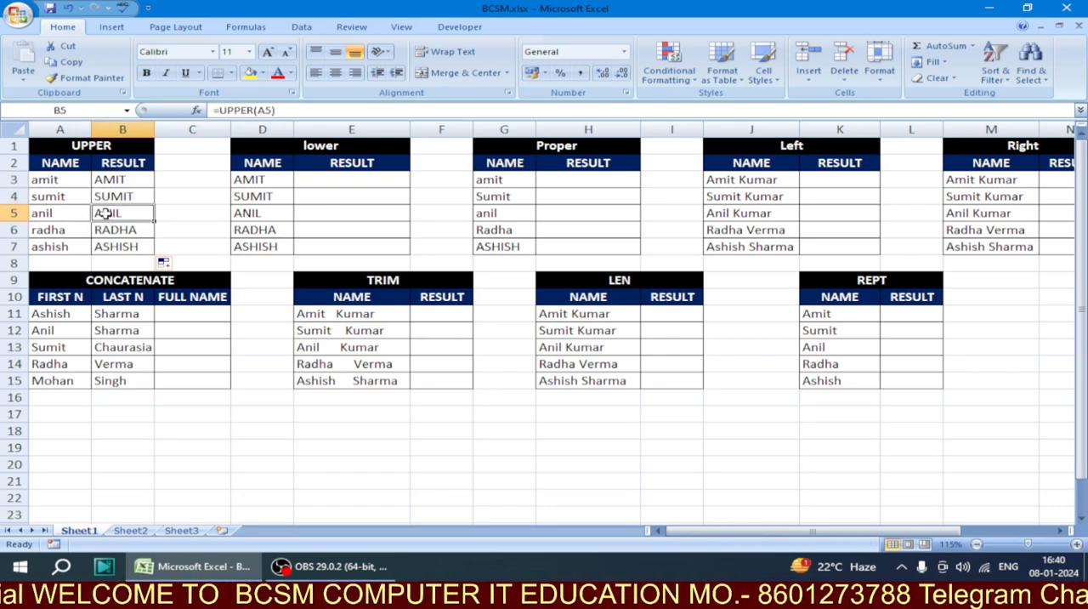
click(348, 186)
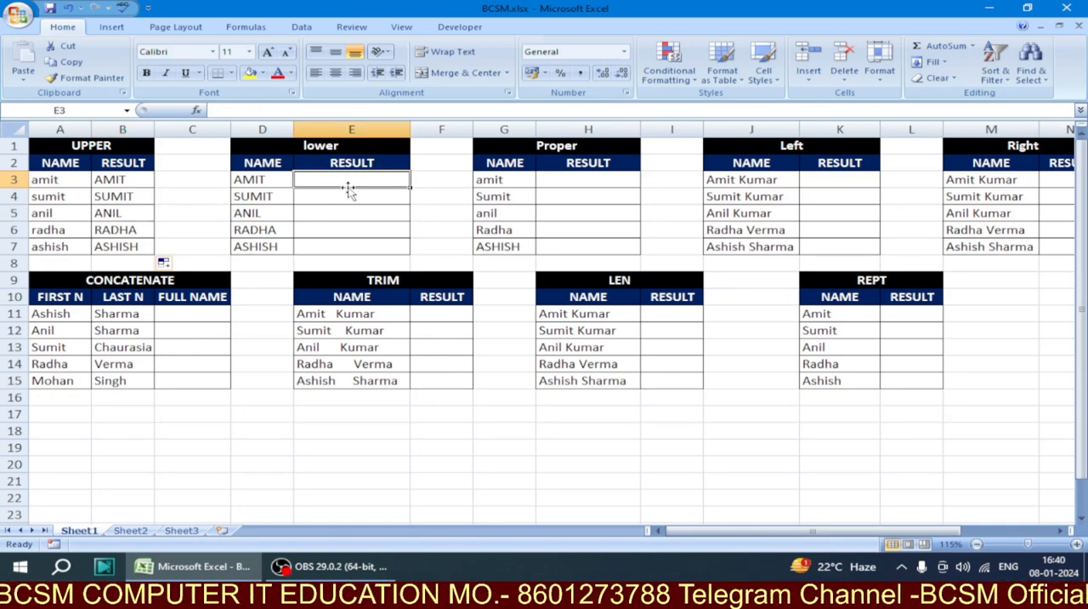
drag(268, 180, 280, 242)
click(258, 175)
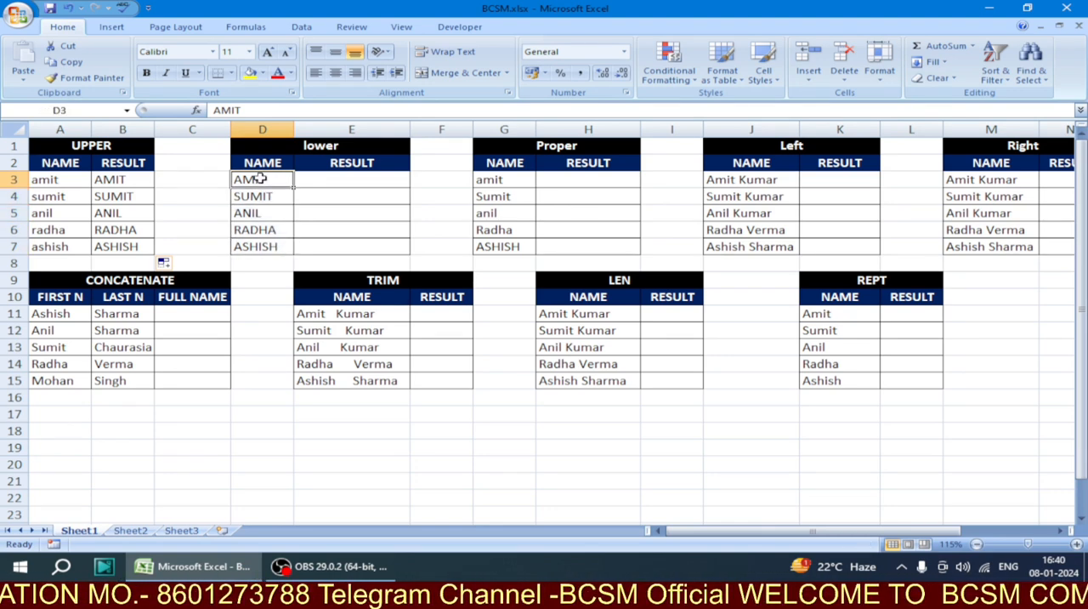
click(266, 196)
click(261, 214)
click(263, 230)
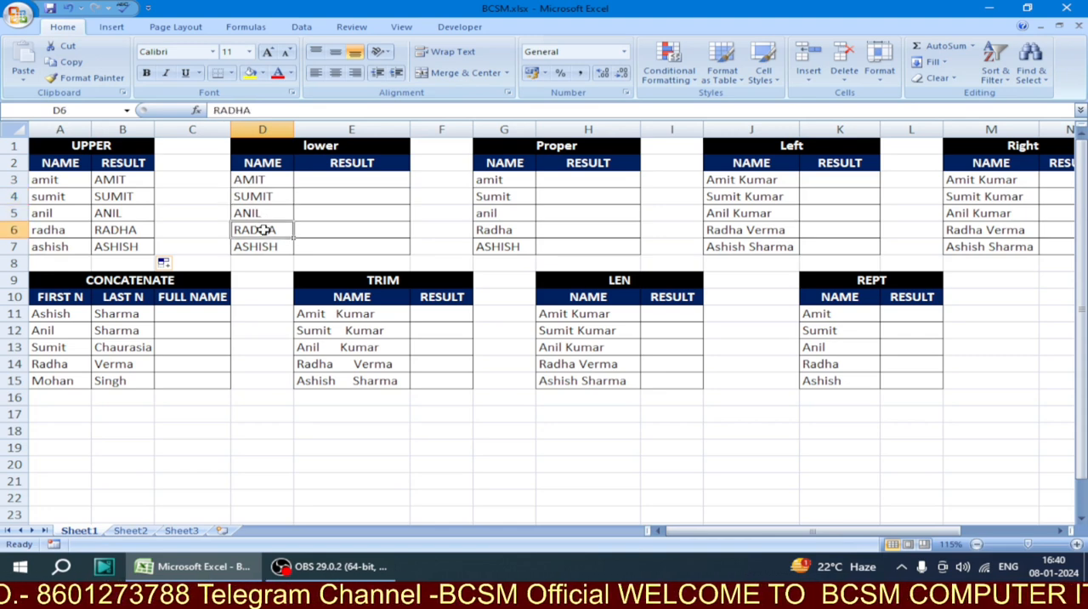
click(266, 245)
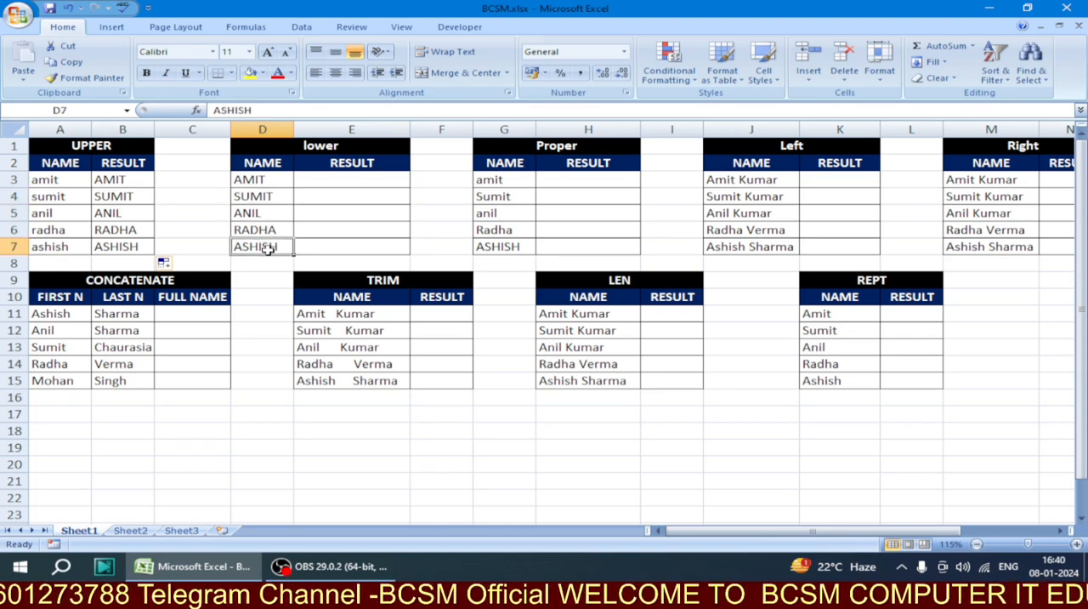
Enter the formula =LOWER(D3) in cell E3 of the lower table's RESULT column
click(319, 180)
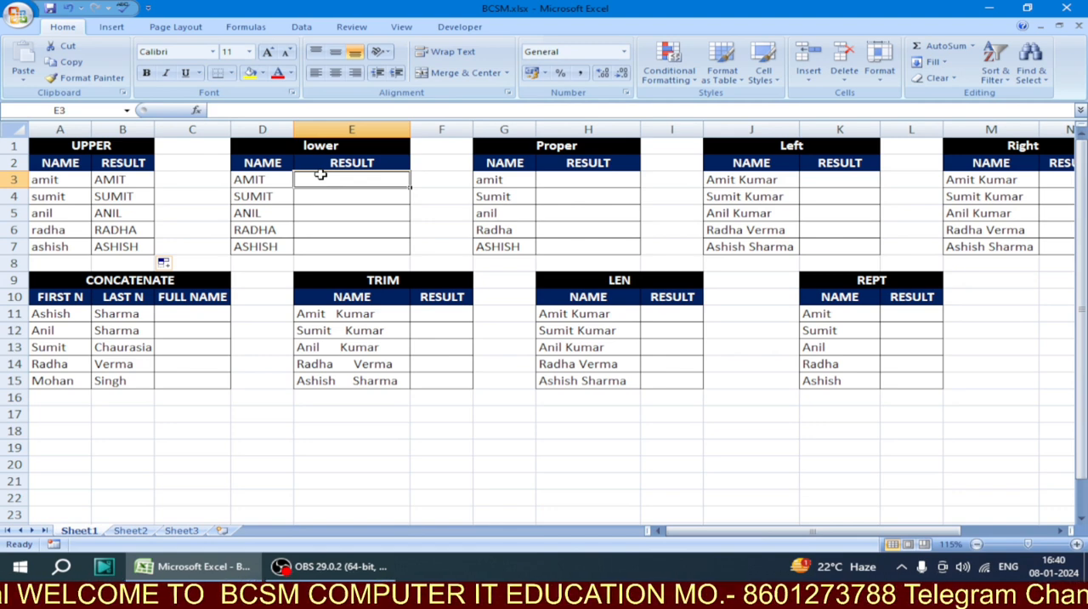
text(=LO)
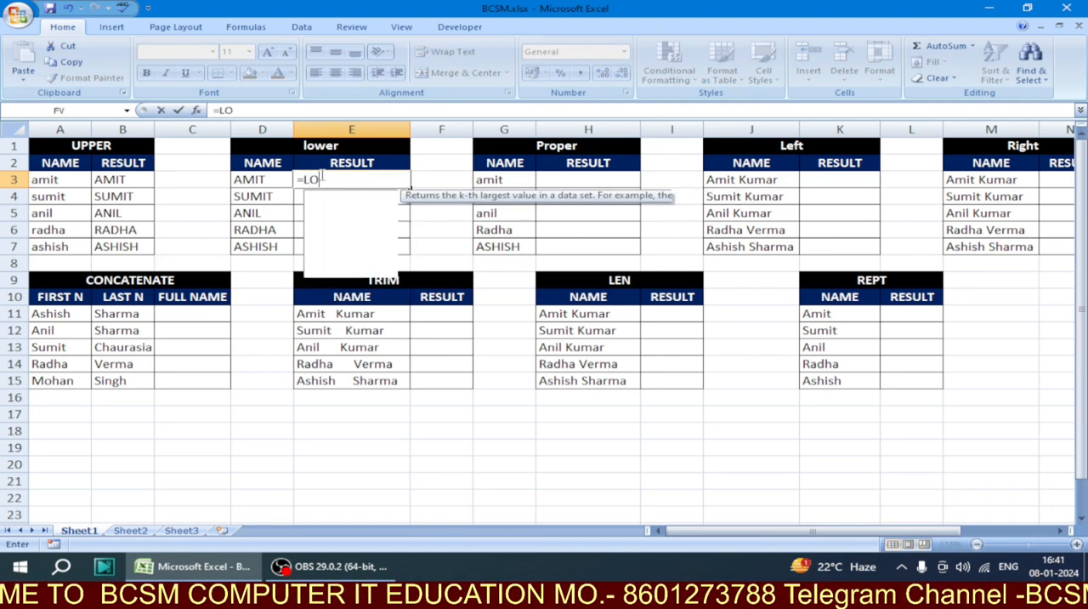
text(WER()
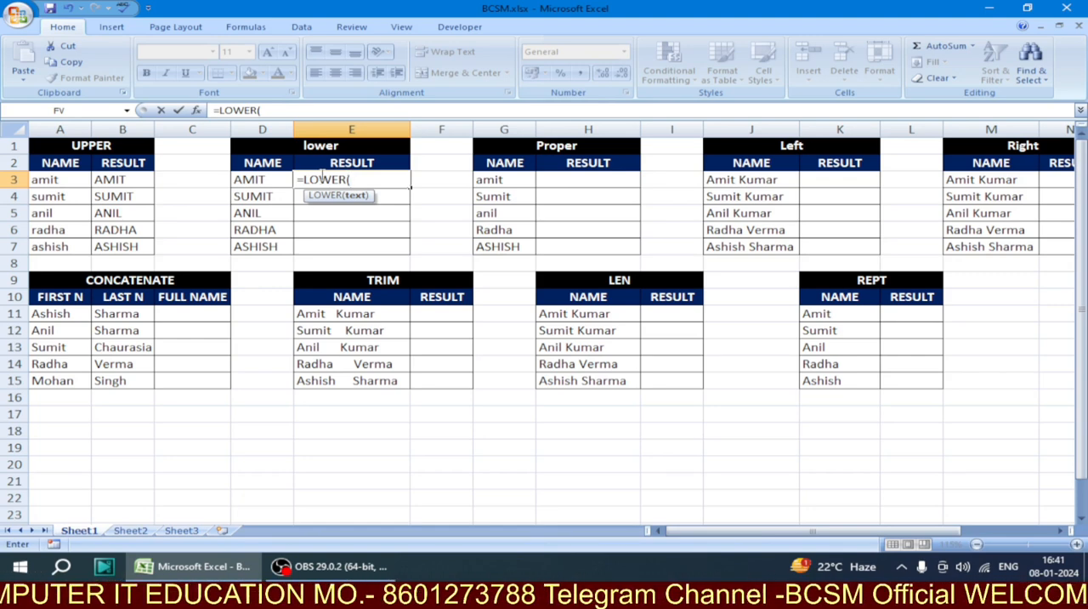
click(264, 179)
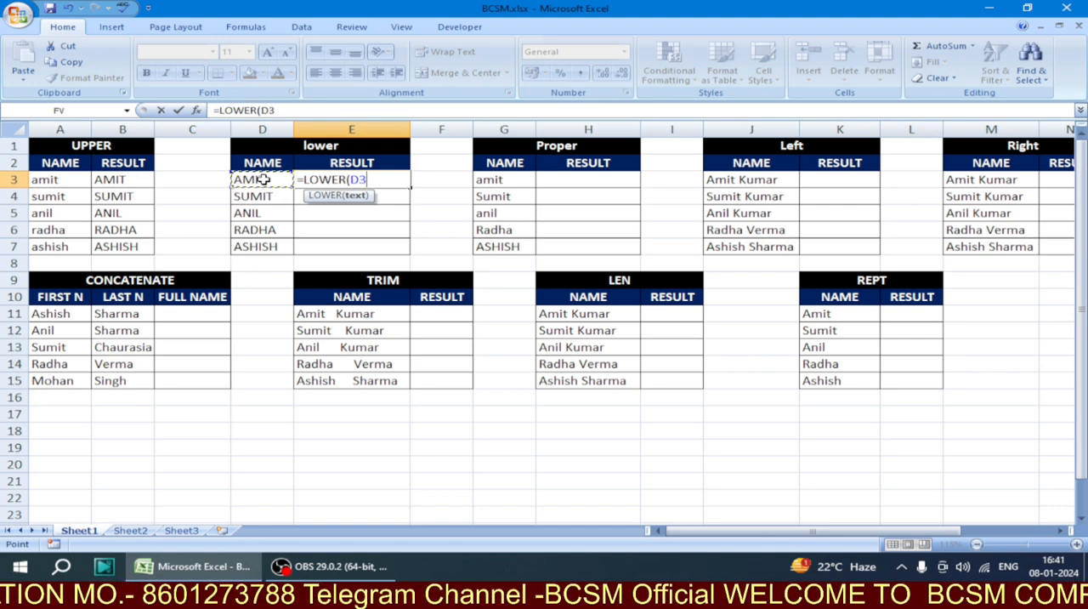
text())
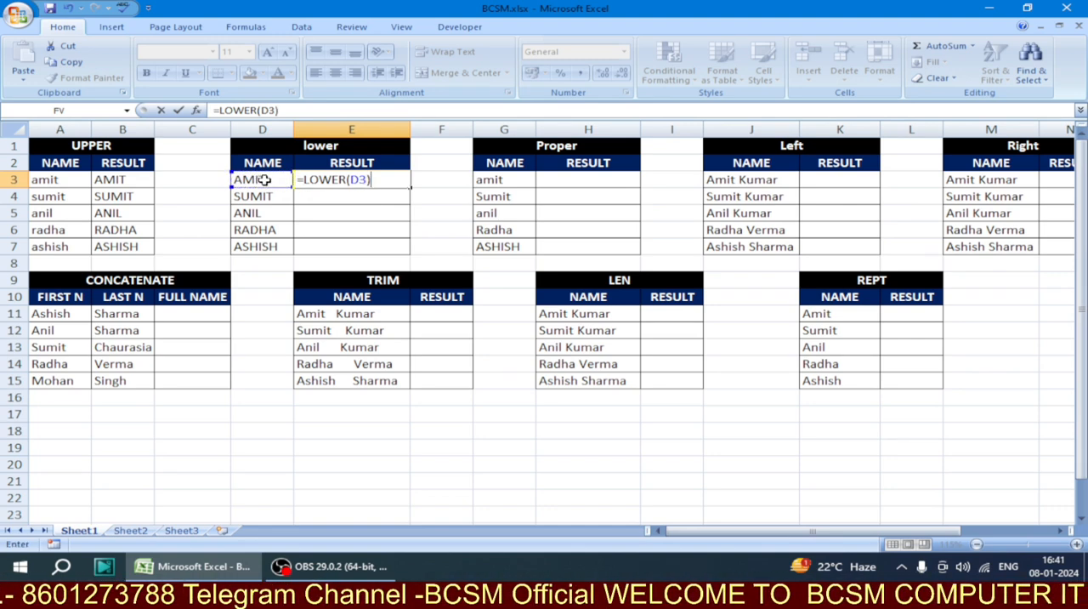
key(Return)
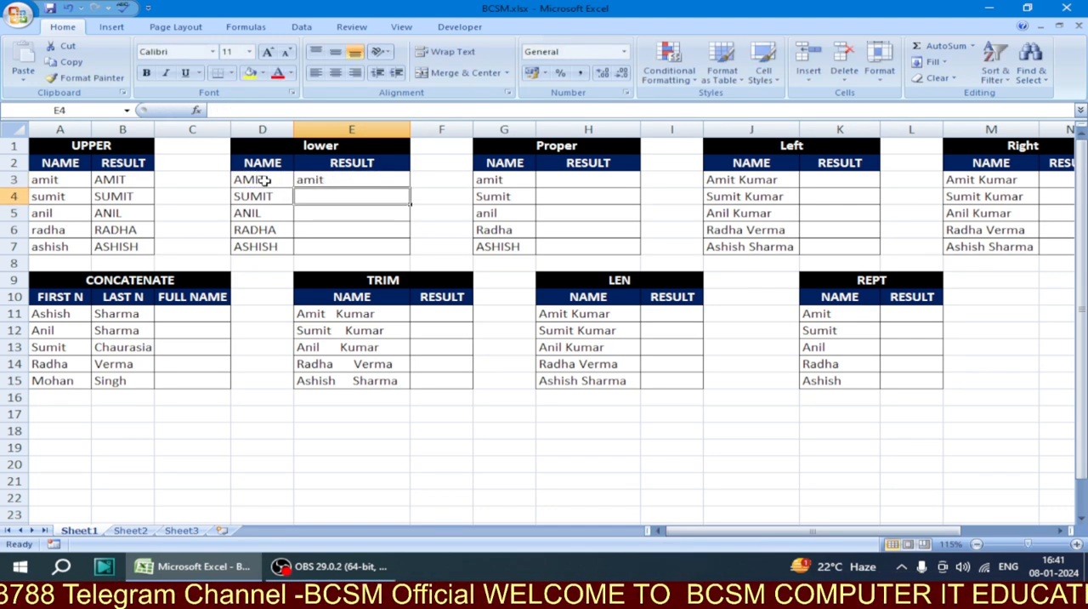
Fill the LOWER formula from E3 down through E7 and undo that fill
click(264, 181)
click(341, 178)
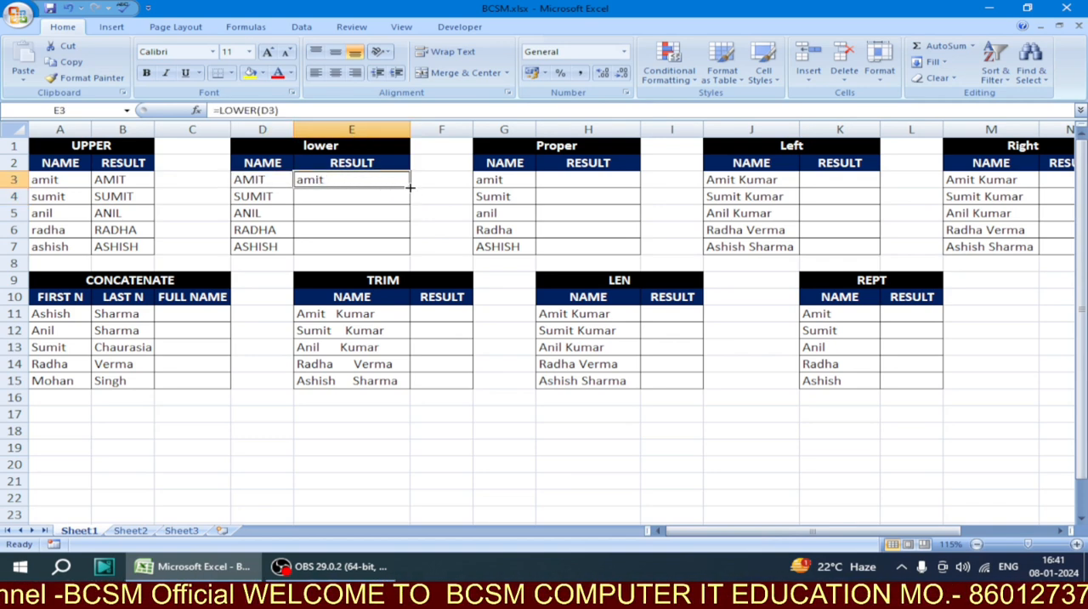
drag(409, 186, 428, 245)
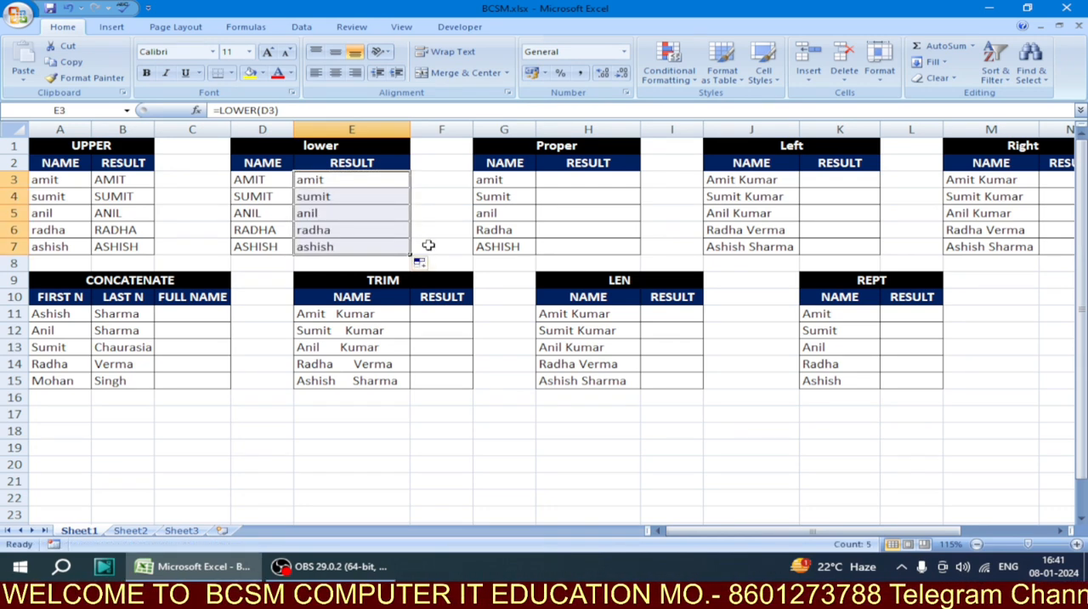
key(ctrl+z)
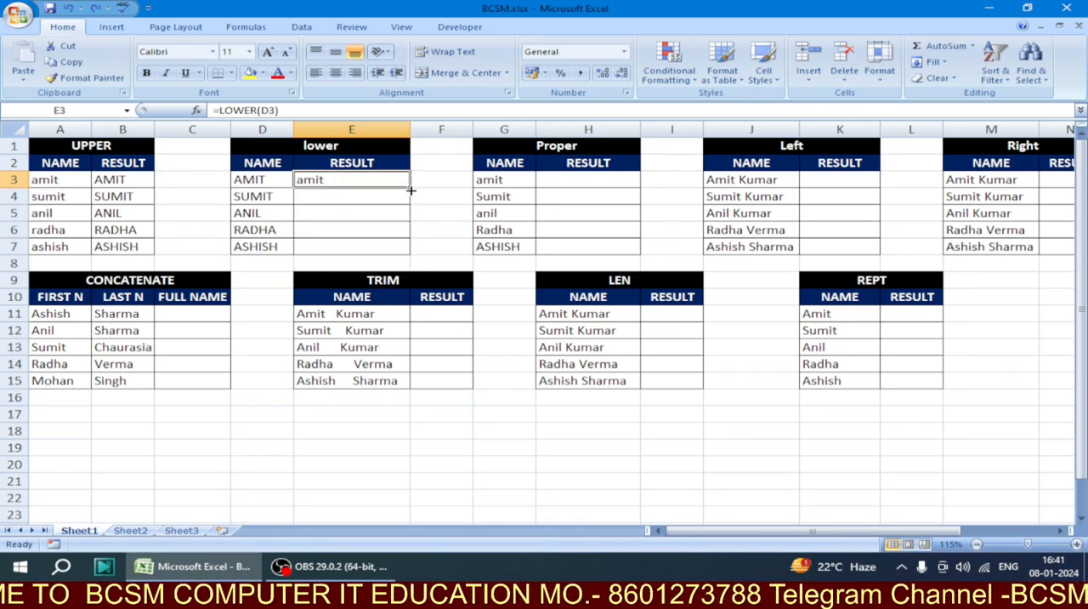
Fill the LOWER formula down to E7 again and clear all the results in E3:E7
double_click(410, 189)
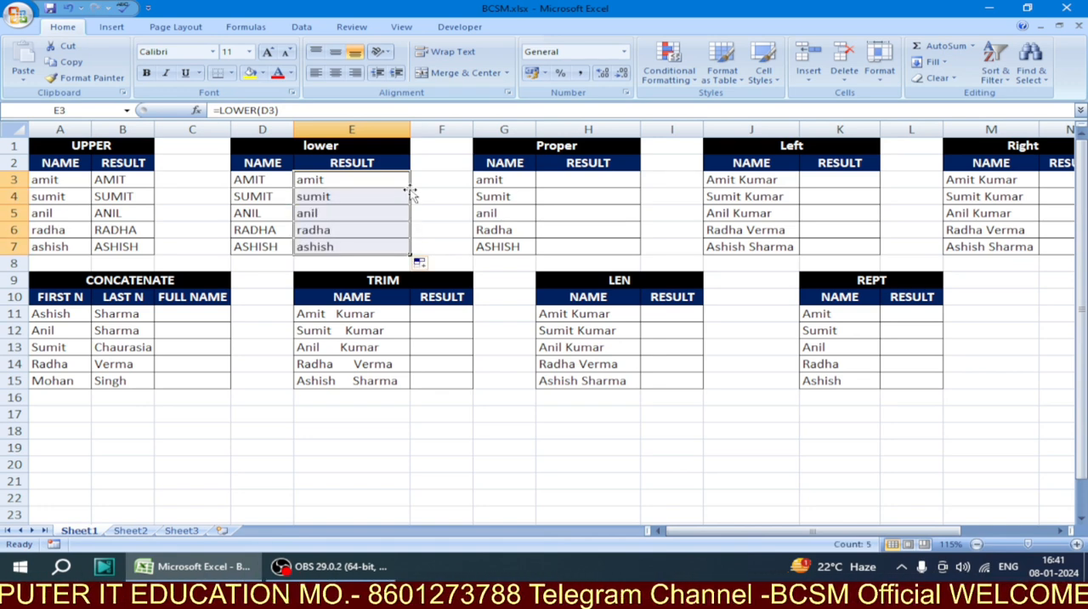
key(Delete)
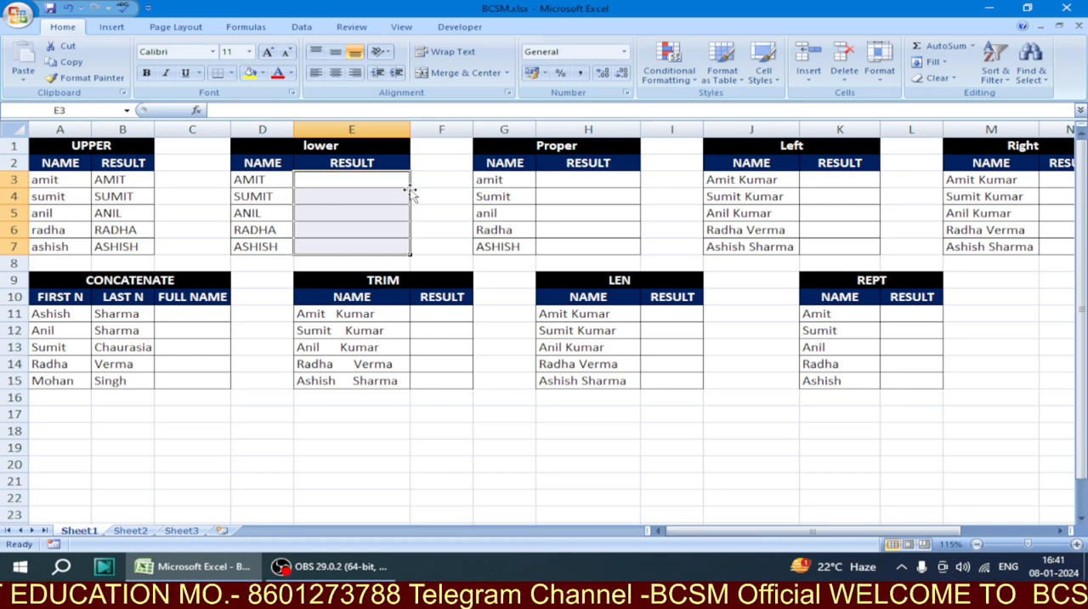
Enter =LOWER(D3) into the whole range E3:E7 of the lower table at once
drag(388, 182, 390, 247)
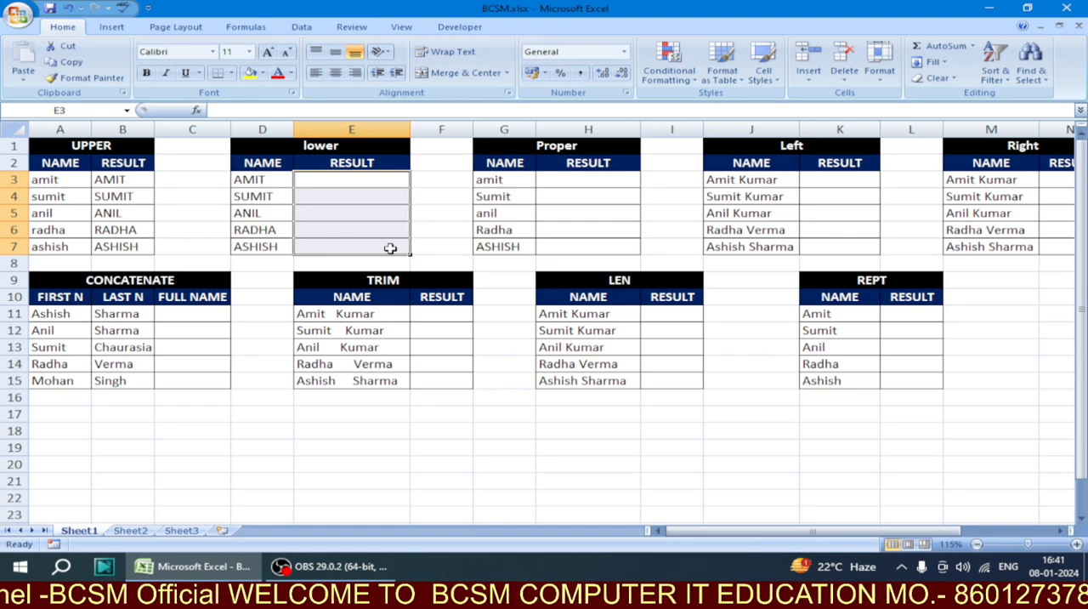
text(=L)
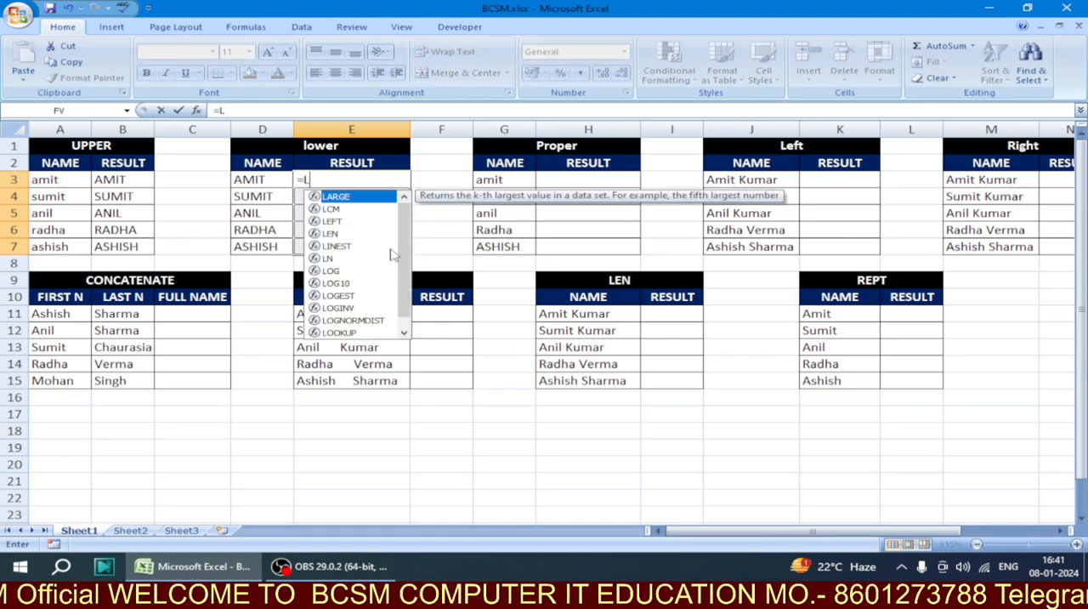
text(OWER()
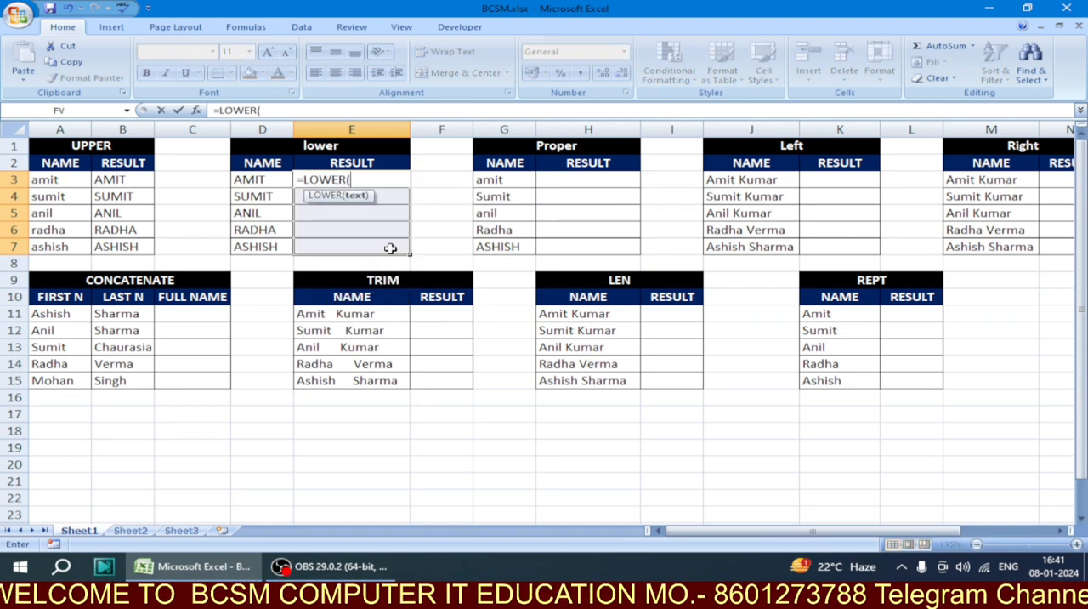
click(271, 179)
text())
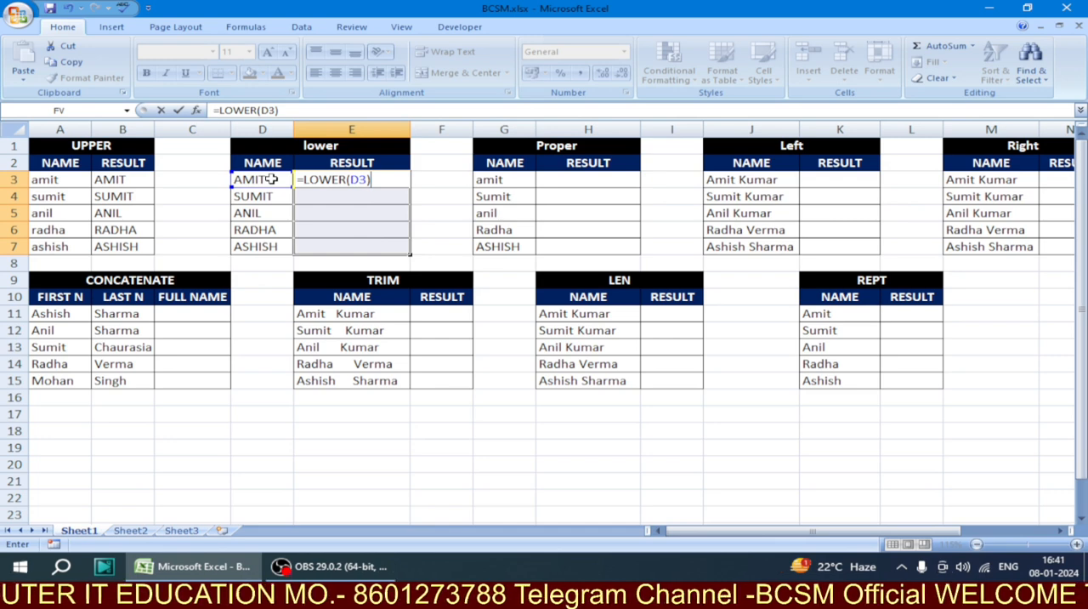
key(ctrl+Return)
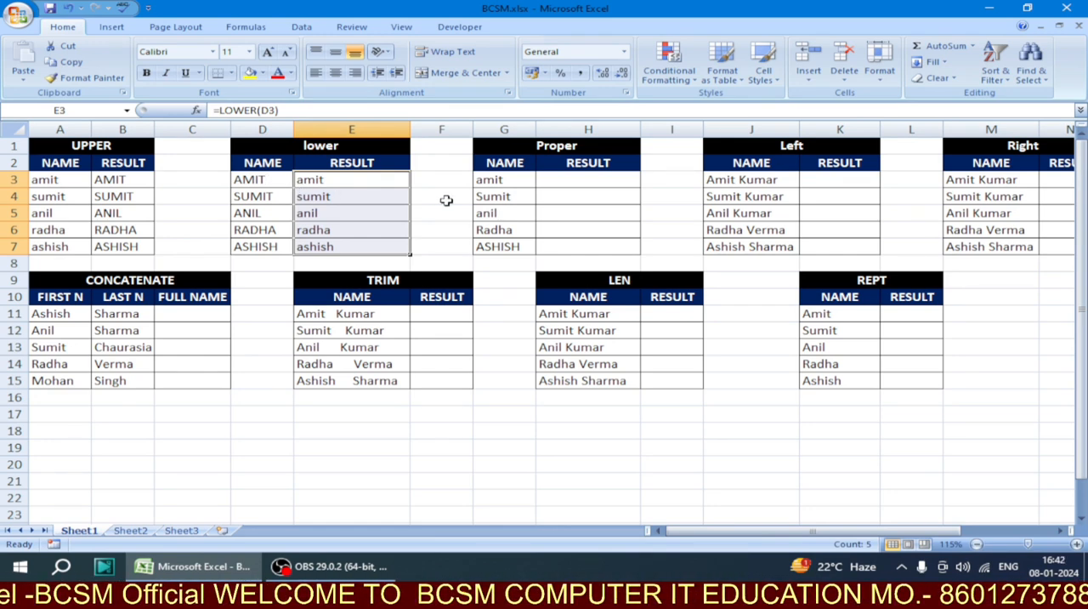
Examine the letter case of the names in G3:G6 of the Proper table
click(521, 184)
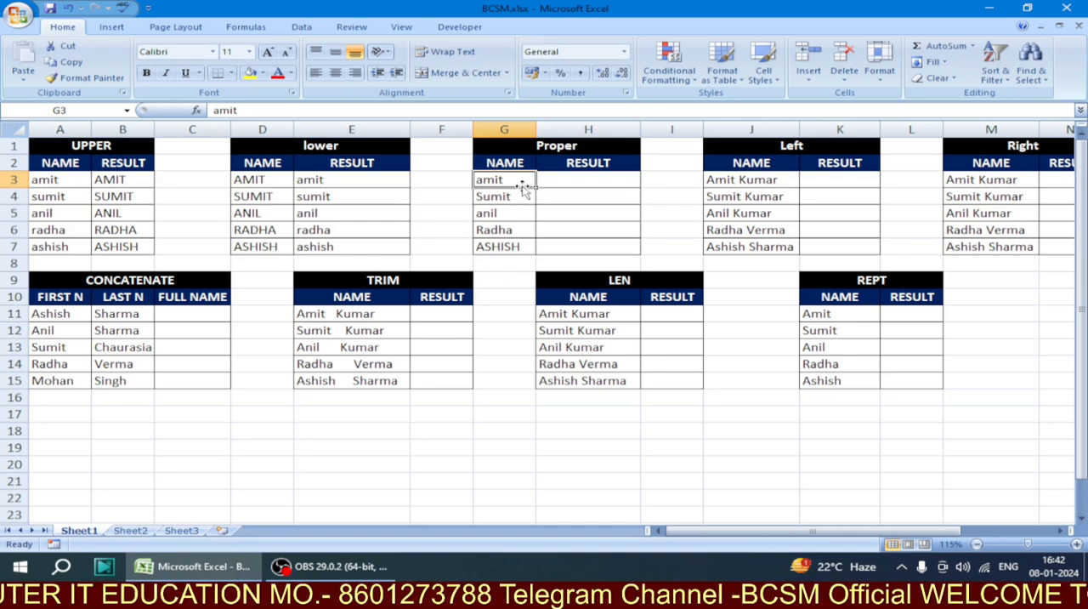
click(518, 197)
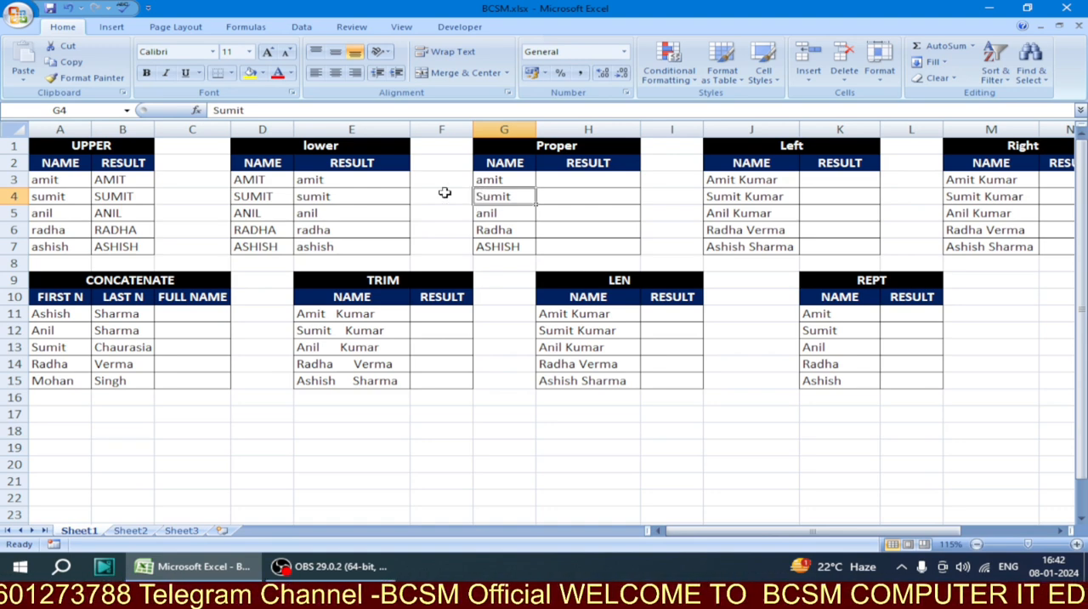
click(483, 179)
click(506, 214)
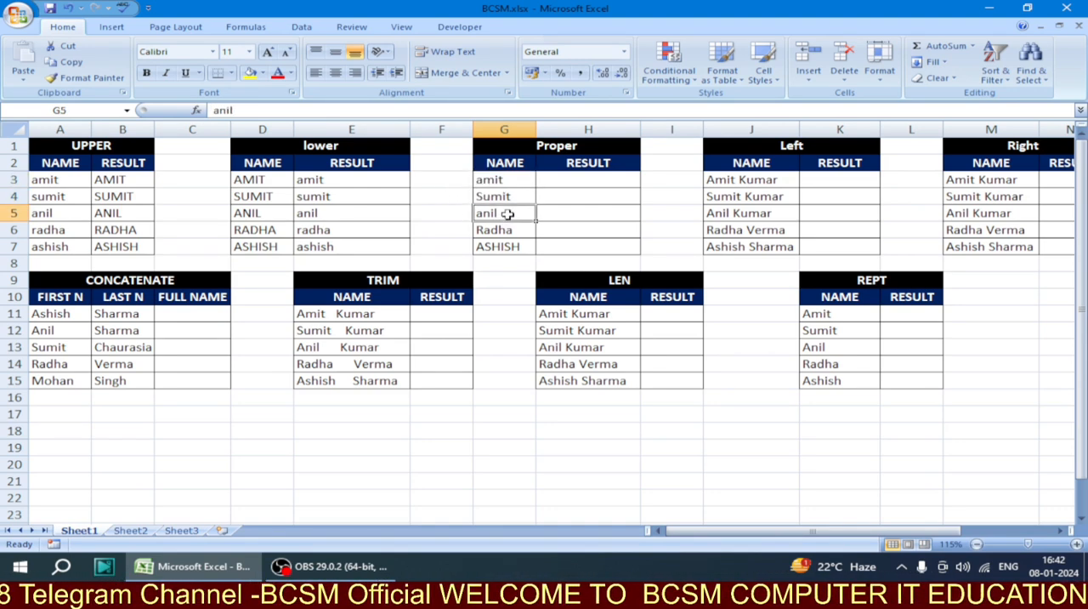
click(501, 228)
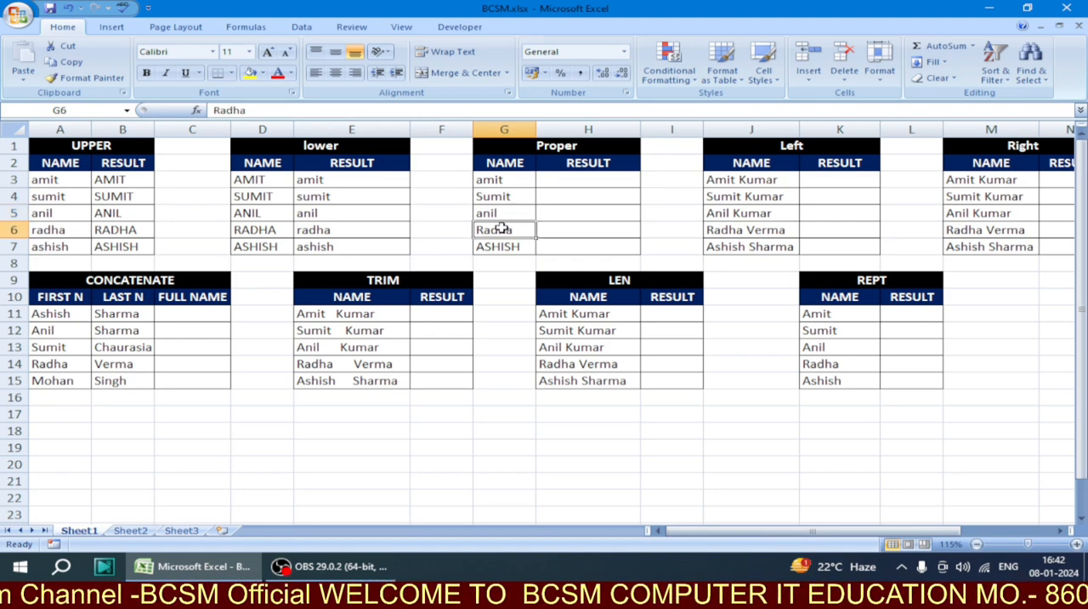
Enter the formula =PROPER(G3) in cell H3 of the Proper table and fill it down through H7
click(577, 183)
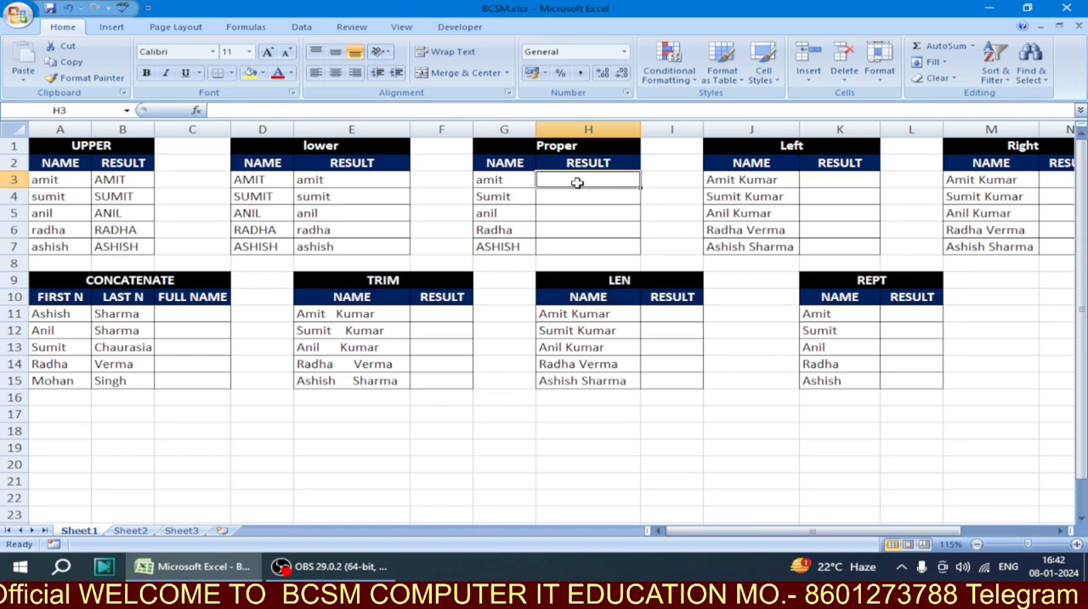
text(=P)
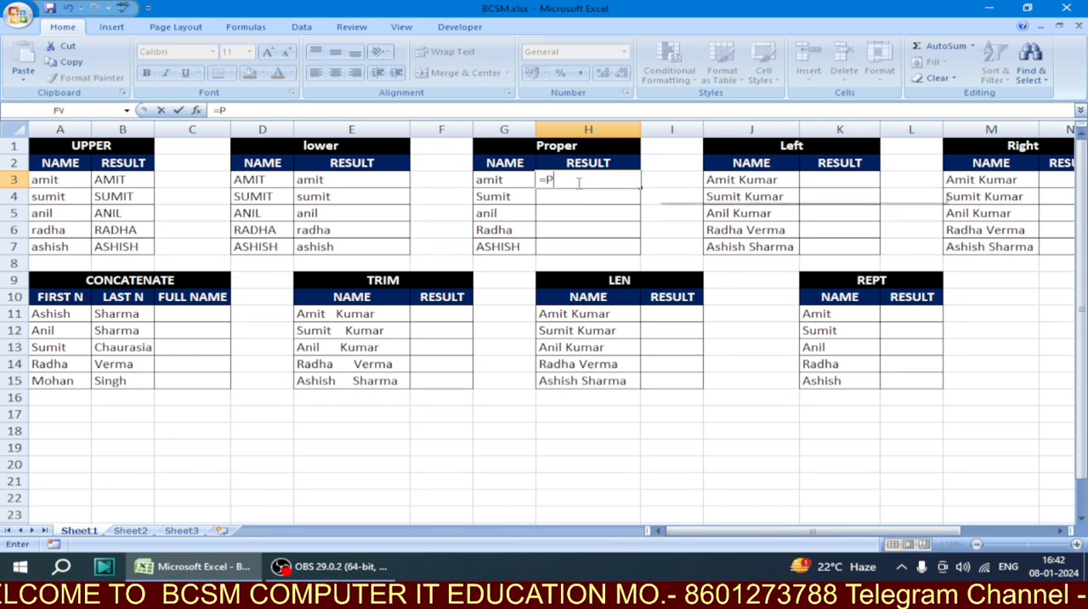
text(ROPER)
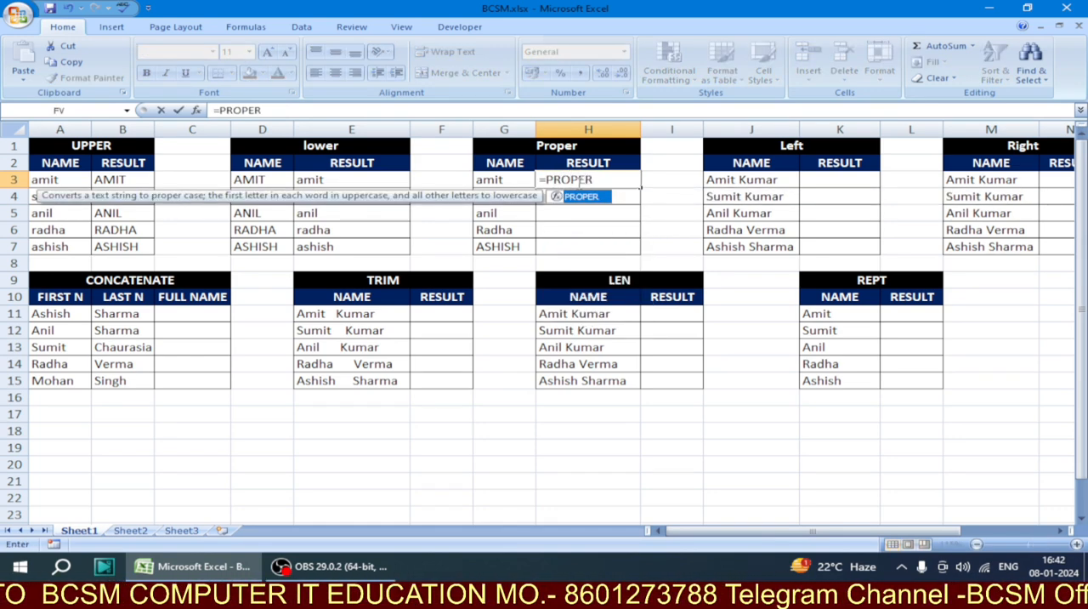
text(()
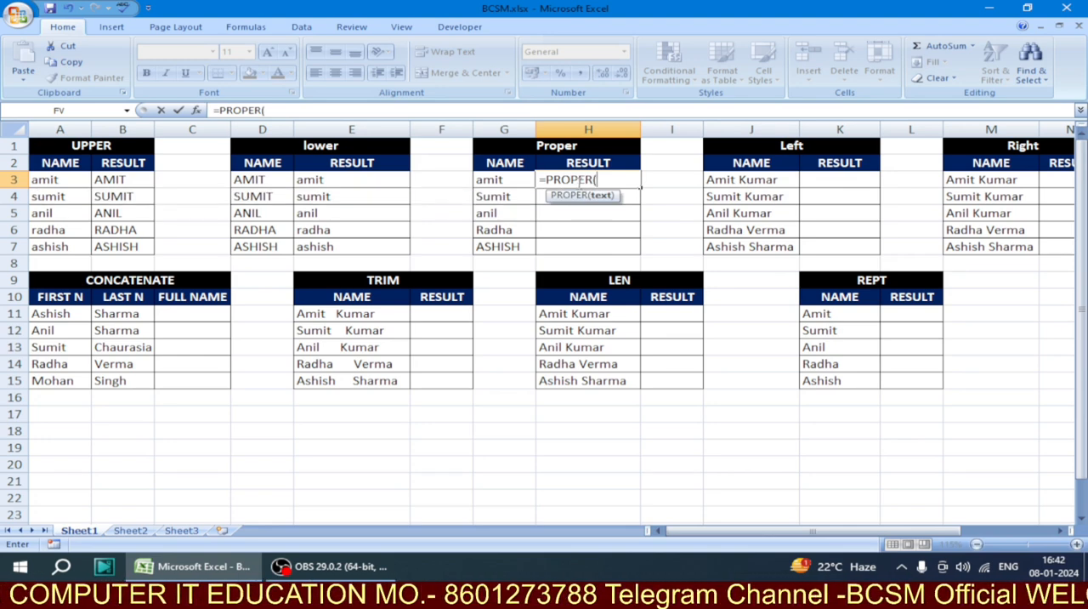
click(492, 180)
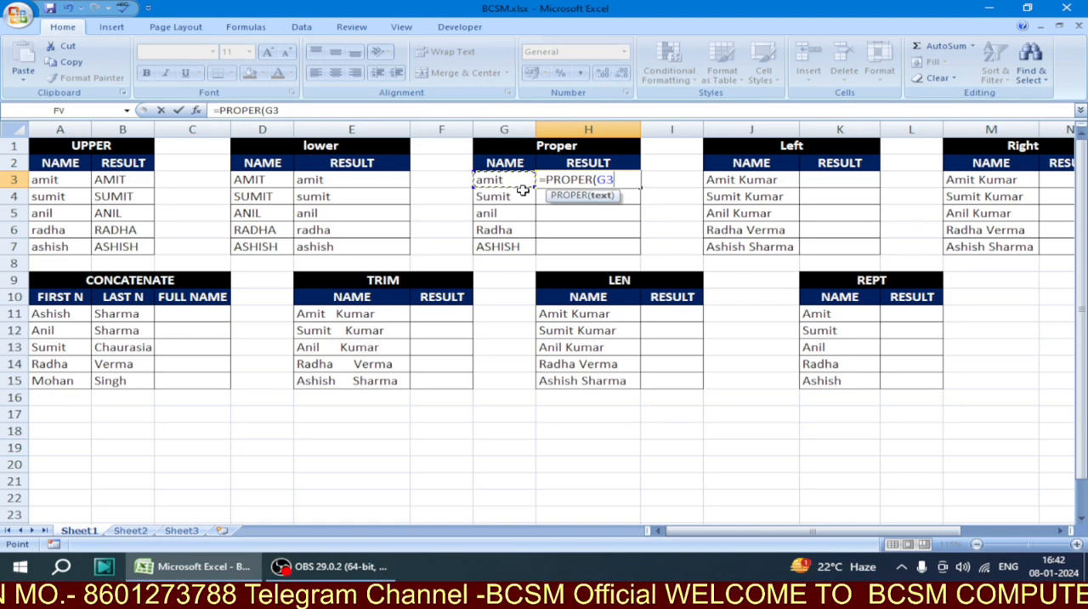
text())
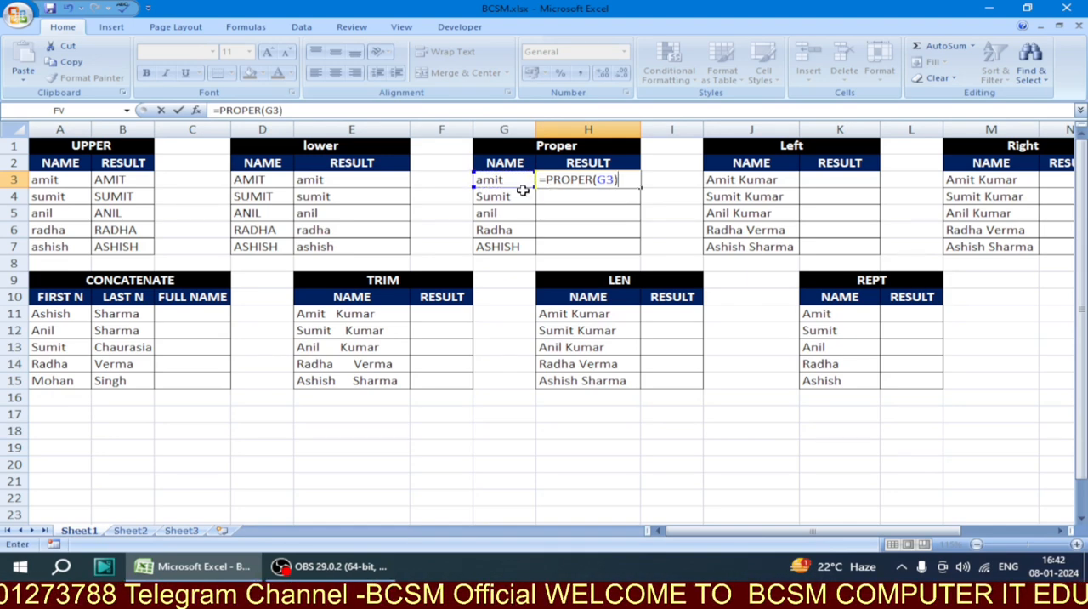
key(Return)
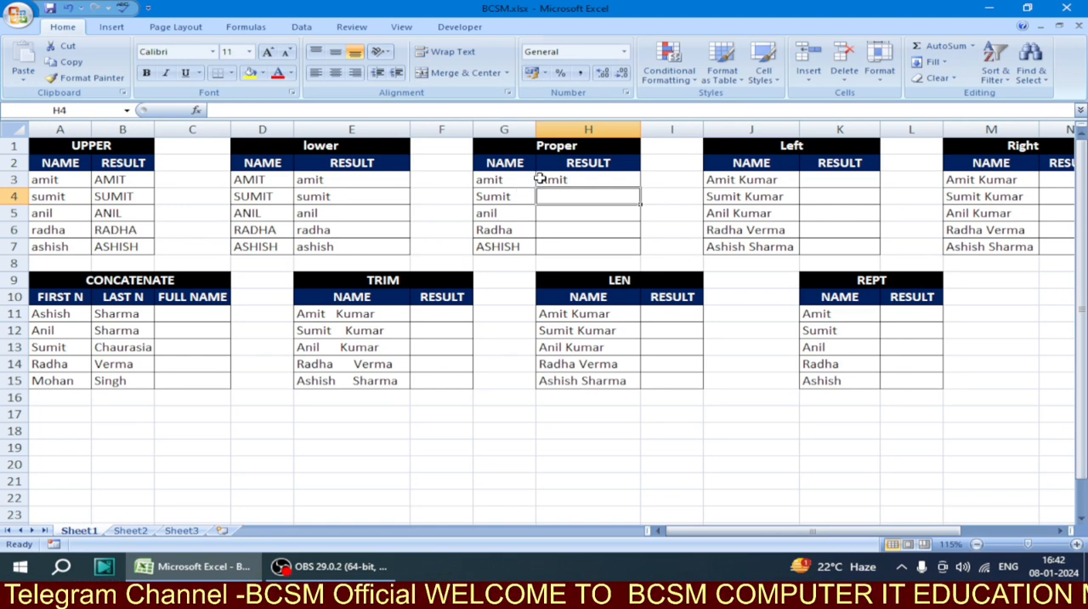
click(553, 178)
drag(645, 187, 641, 250)
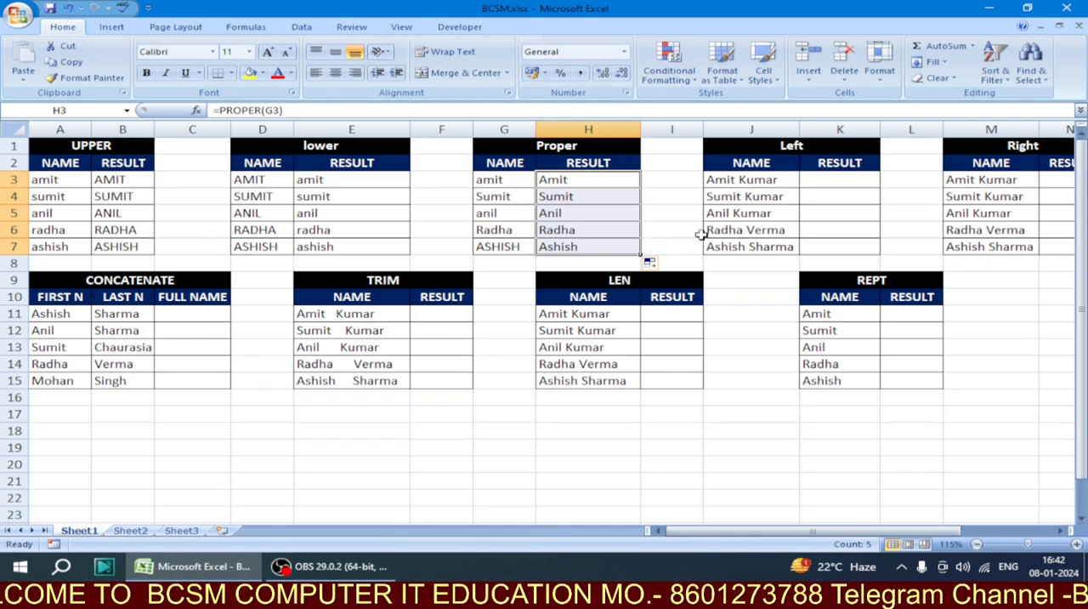
Enter the formula =LEFT(J3,3) in cell K3 of the Left table and compare it with its source name in J3
click(823, 180)
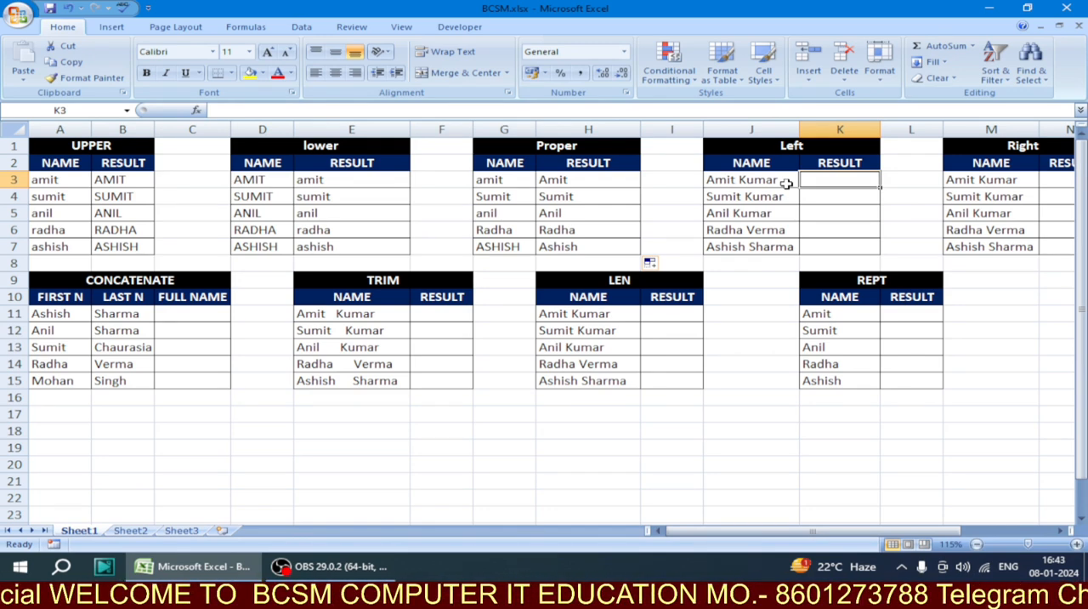
text(=L)
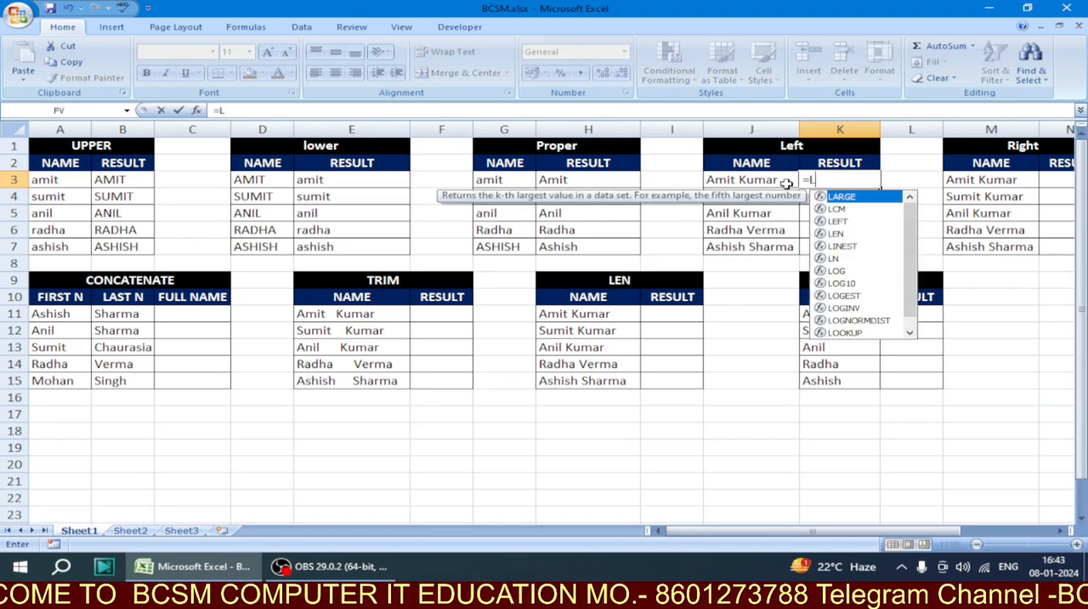
text(EFT()
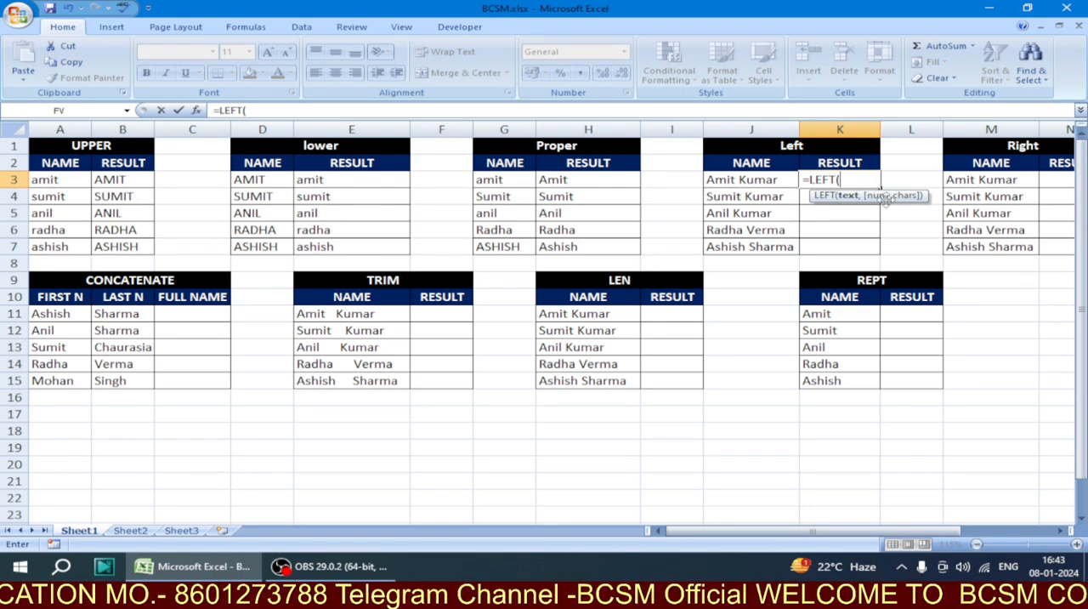
click(737, 180)
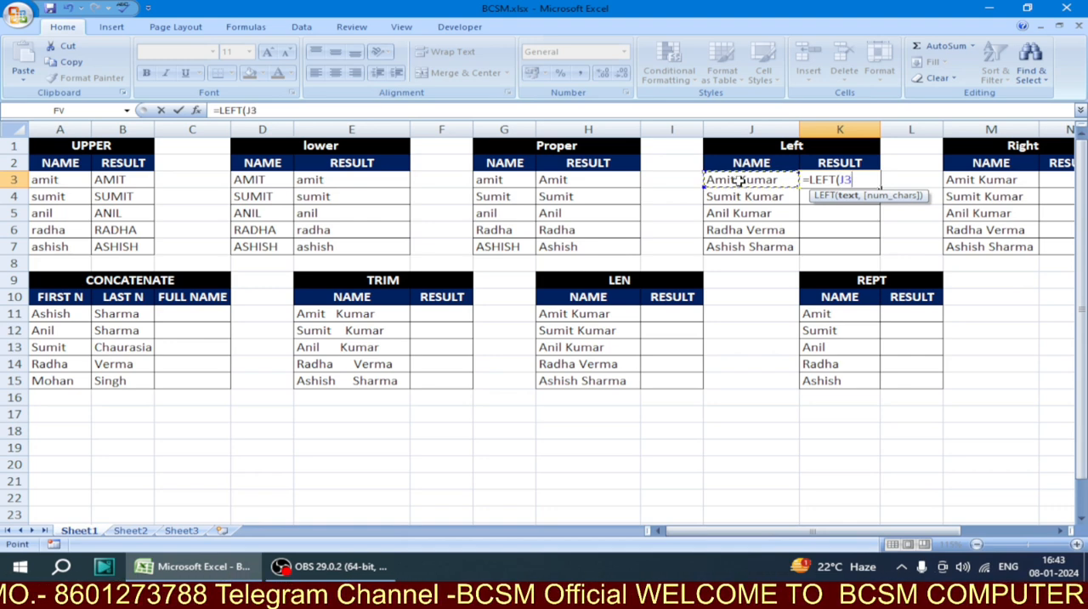
text(,)
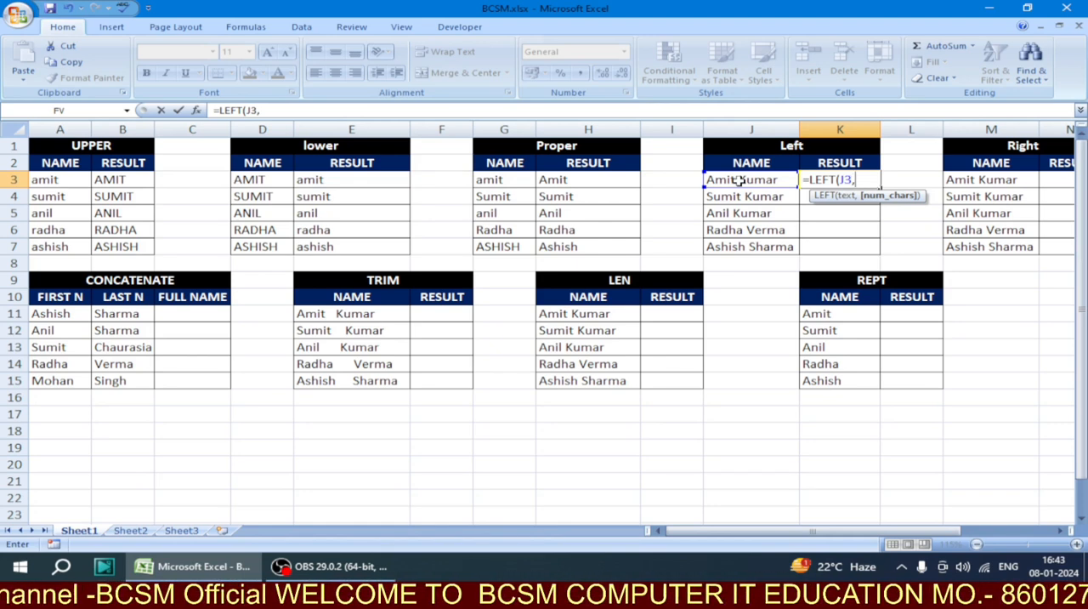
text(3))
key(Return)
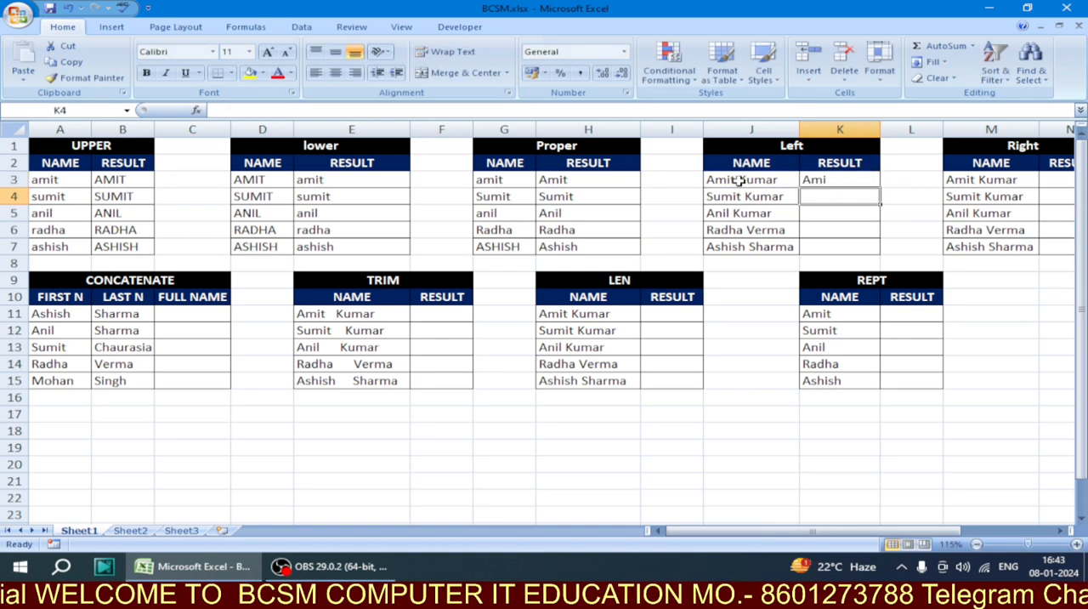
click(740, 180)
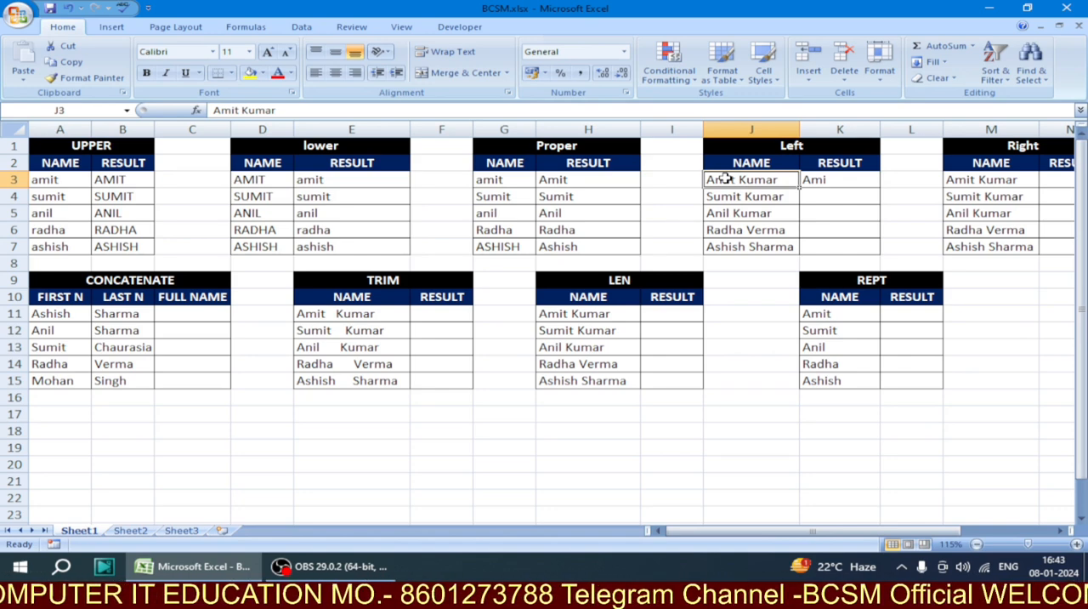
Fill the LEFT formula in K3 down through K7 of the Left table
click(830, 178)
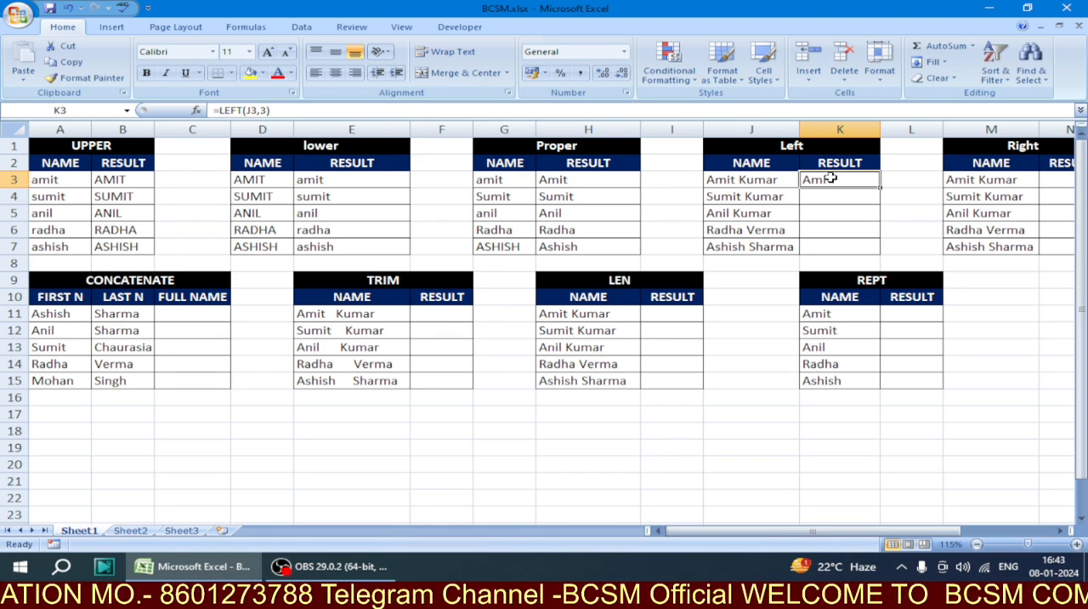
drag(881, 187, 881, 253)
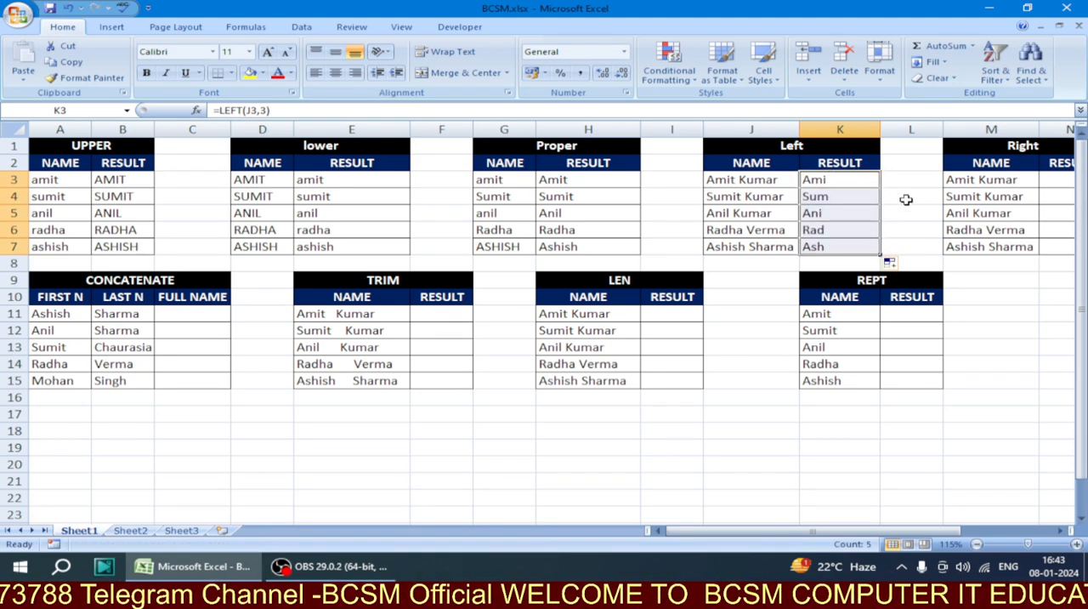
key(ctrl+z)
drag(881, 187, 881, 187)
double_click(882, 187)
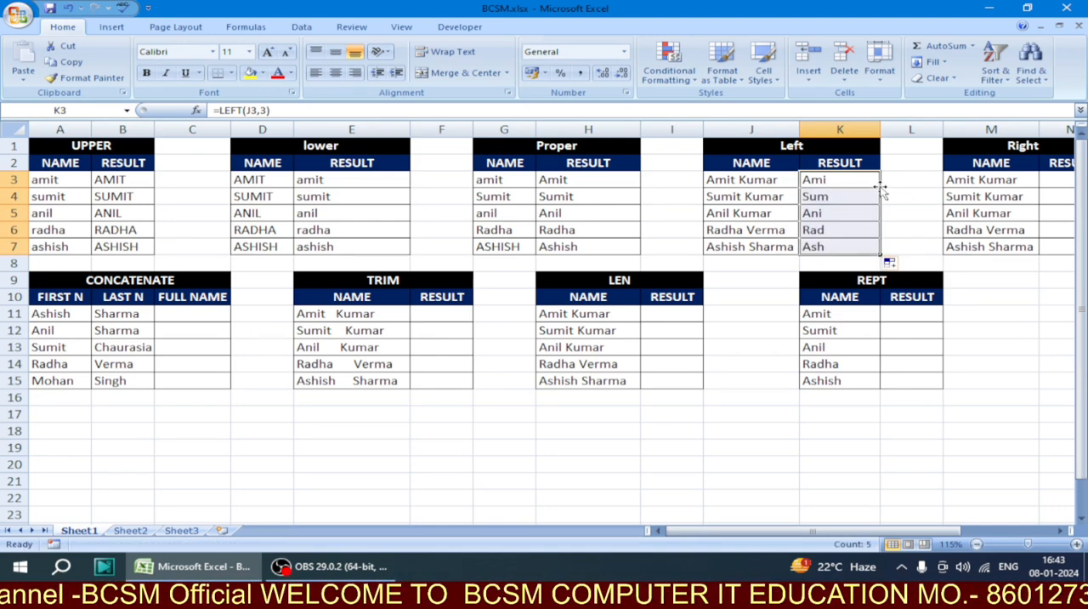
Enter the formula =RIGHT(M3,4) in cell N3 of the Right table
drag(862, 530, 948, 532)
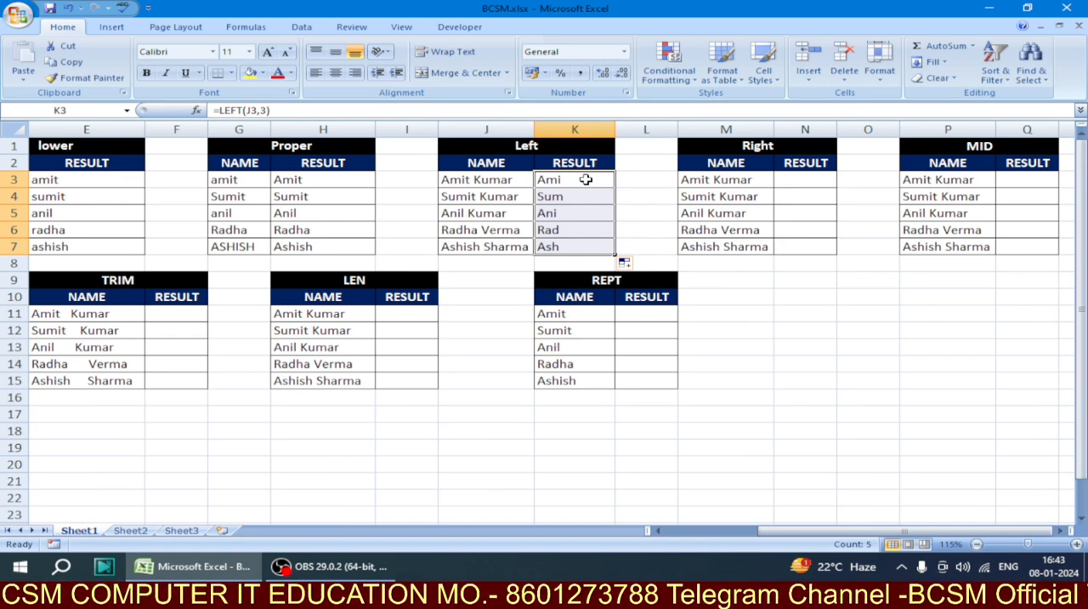
click(783, 182)
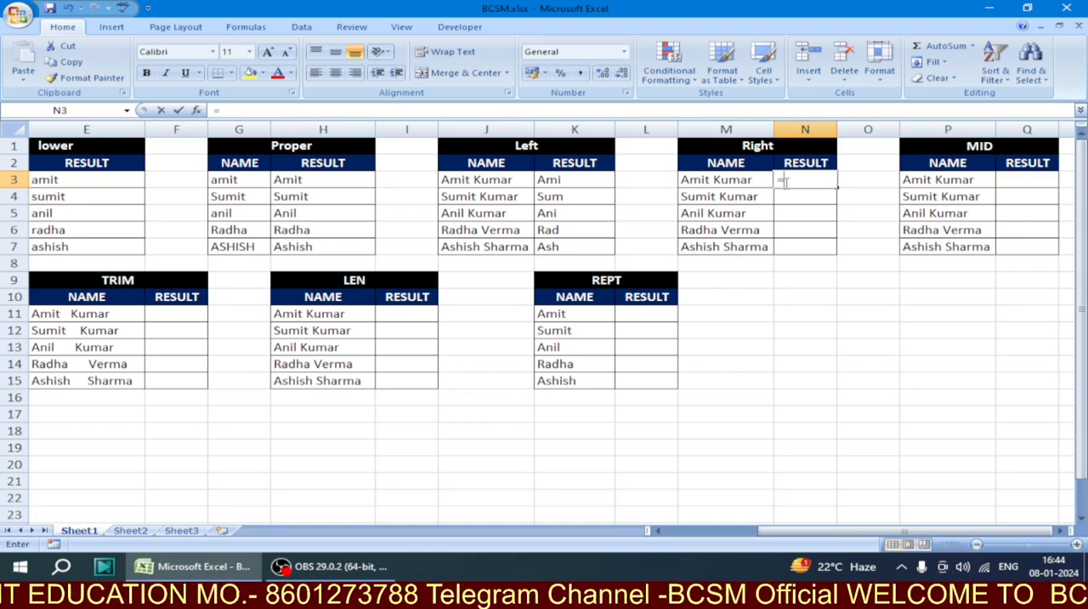
text(=RIGHT)
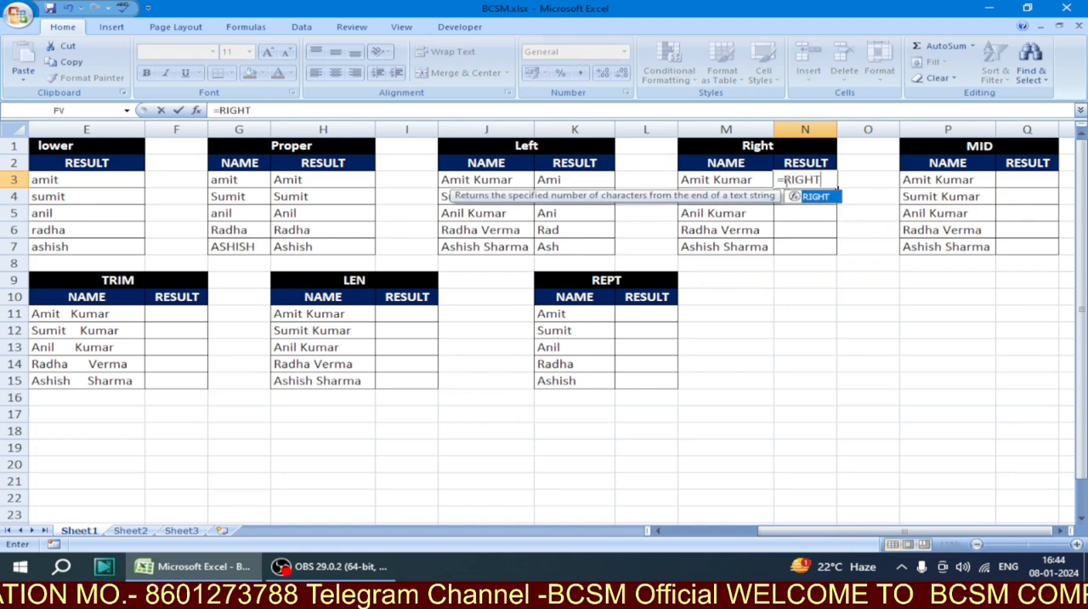
text(()
click(752, 180)
text(,)
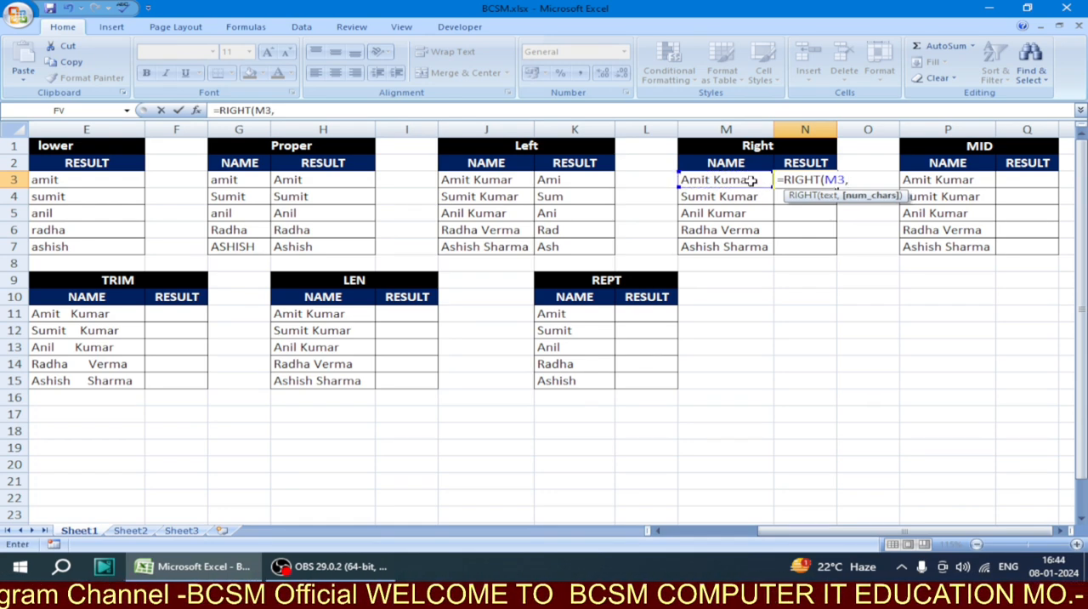
text(4)
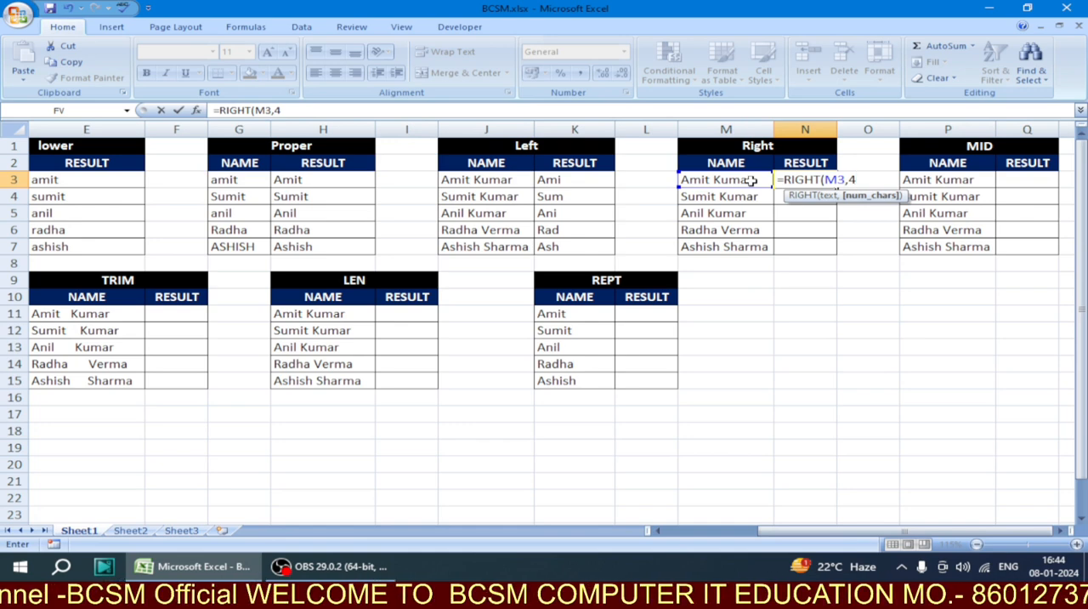
text())
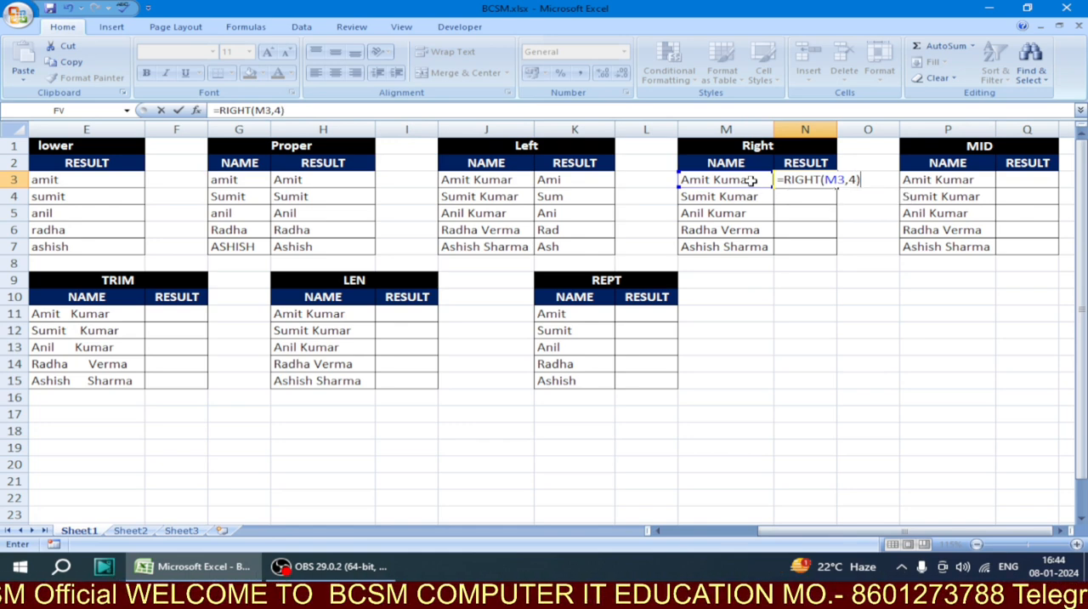
key(Return)
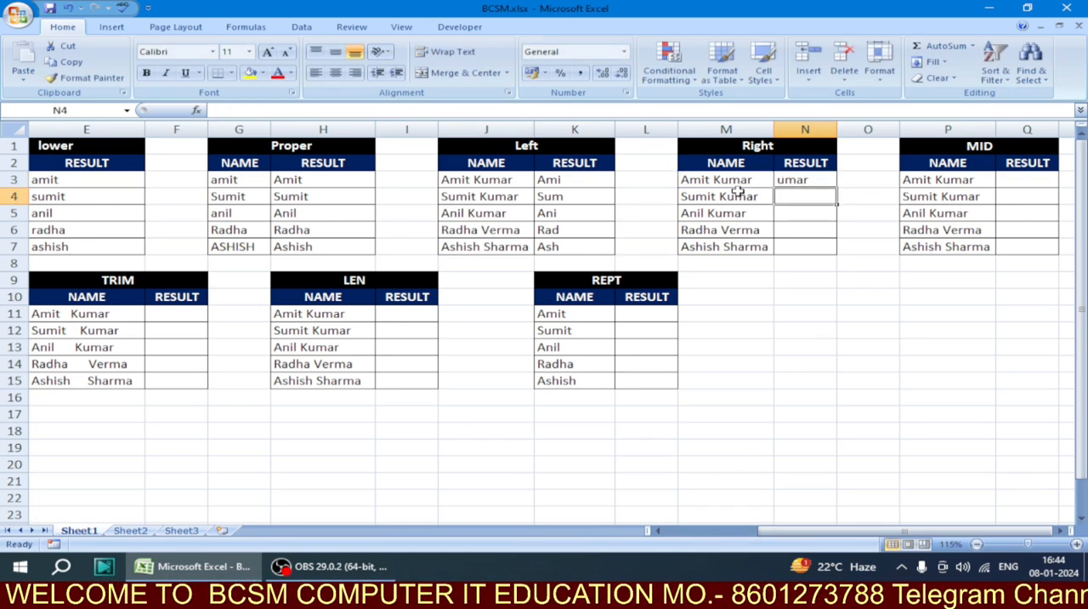
Check the source name in M3, and fill the RIGHT formula from N3 down through N7
click(730, 181)
click(818, 181)
drag(837, 189, 838, 255)
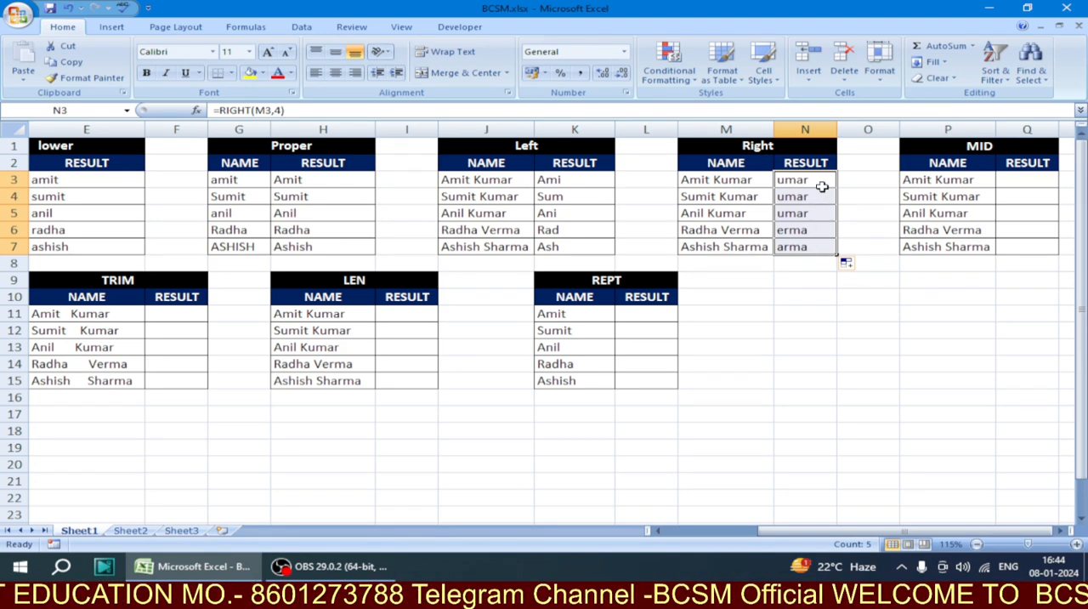
Change the formula to =RIGHT(M3,5) for the whole range N3:N7 at once
key(F2)
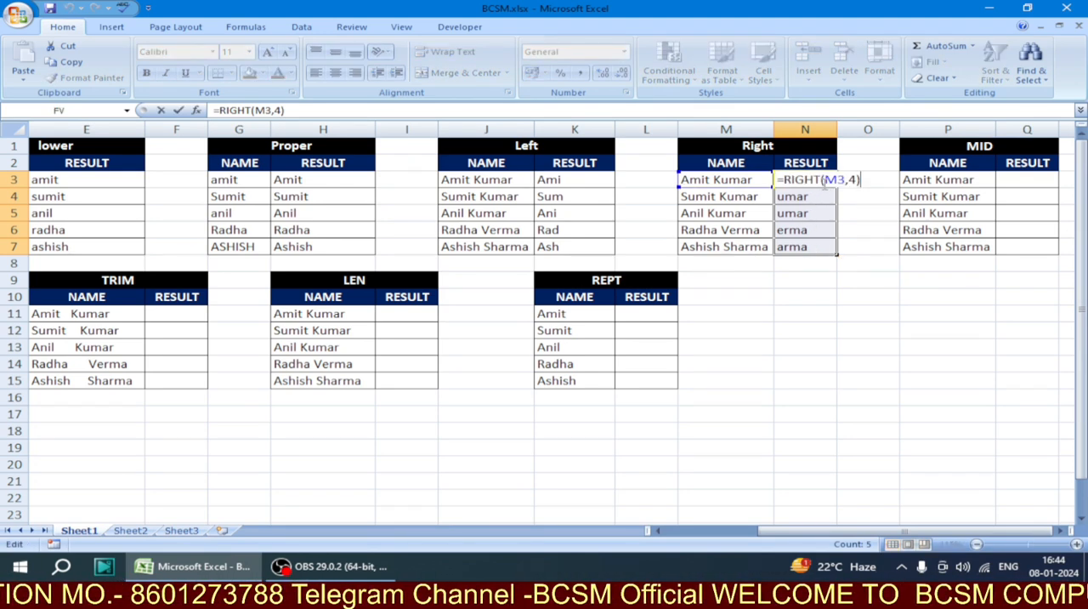
key(BackSpace)
key(BackSpace)
text(5)
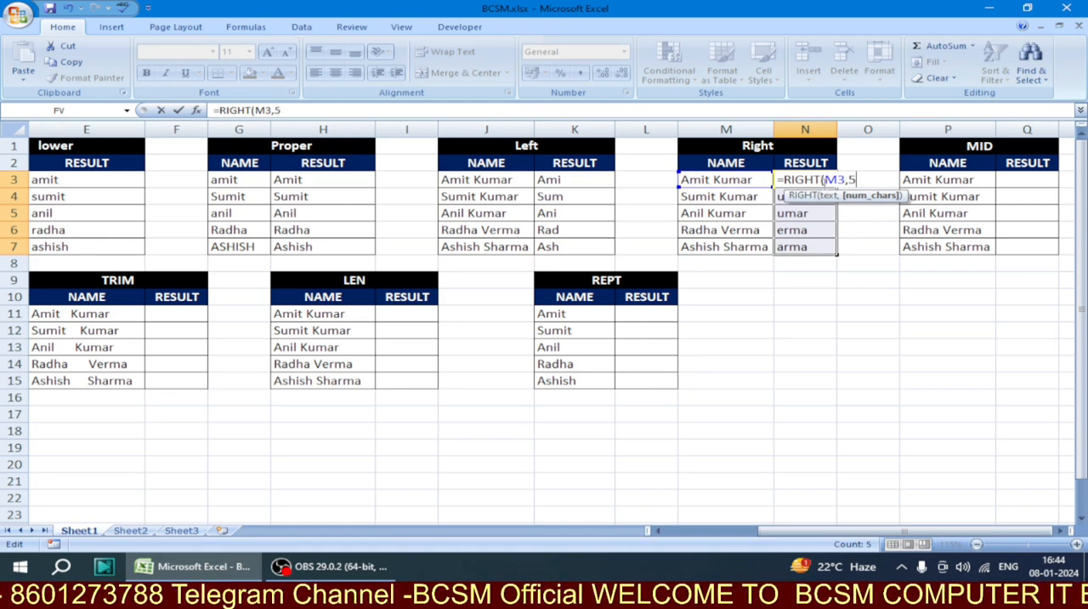
text())
key(ctrl+Return)
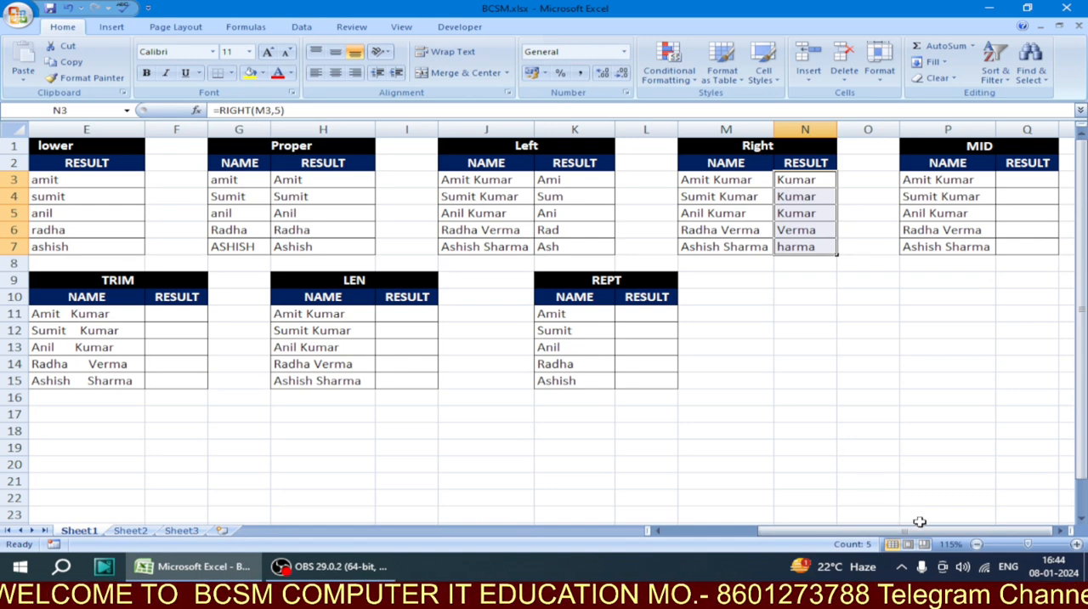
Enter the formula =MID(P3,2,4) in cell Q3 of the MID table and fill it down through Q7
click(1068, 530)
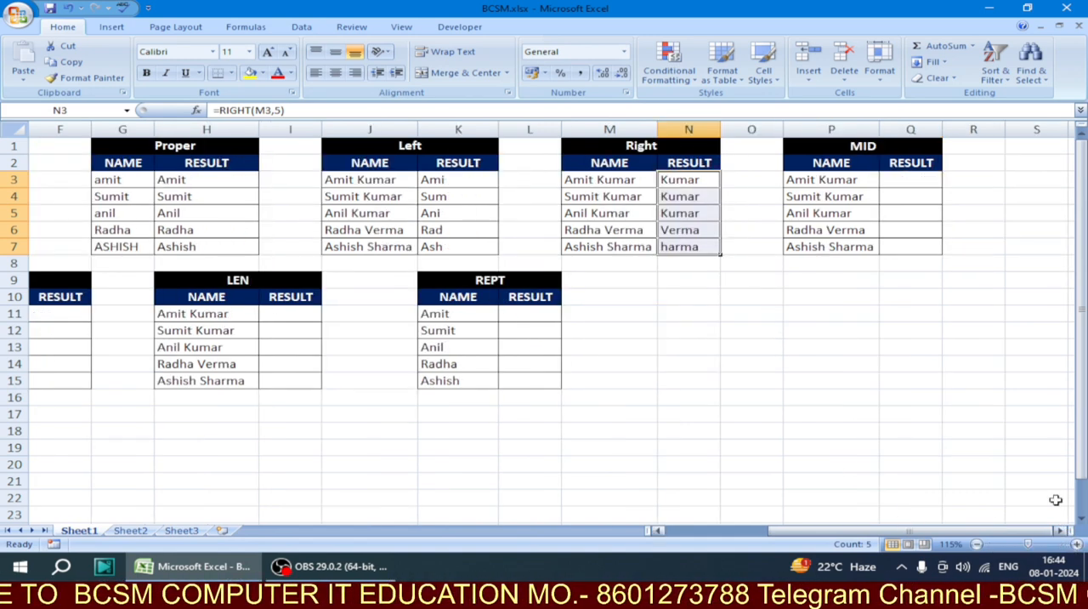
click(898, 180)
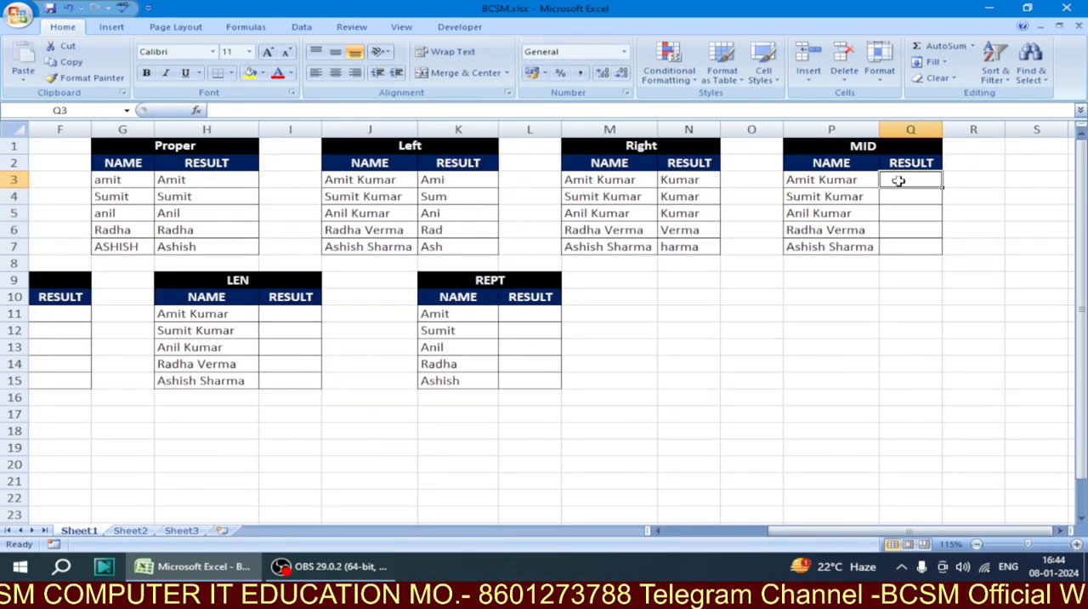
text(=)
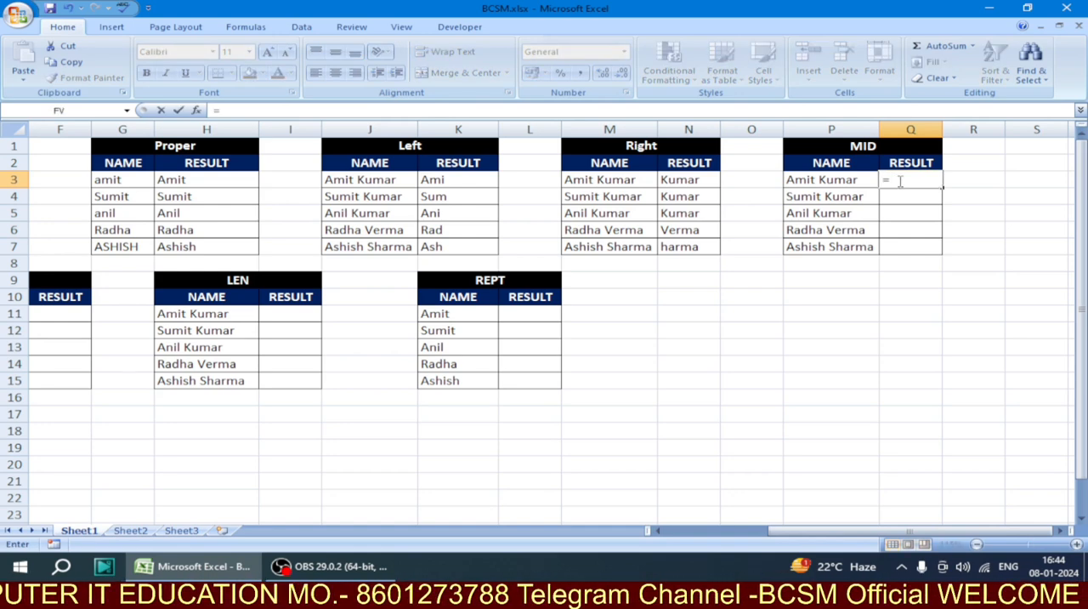
text(MID()
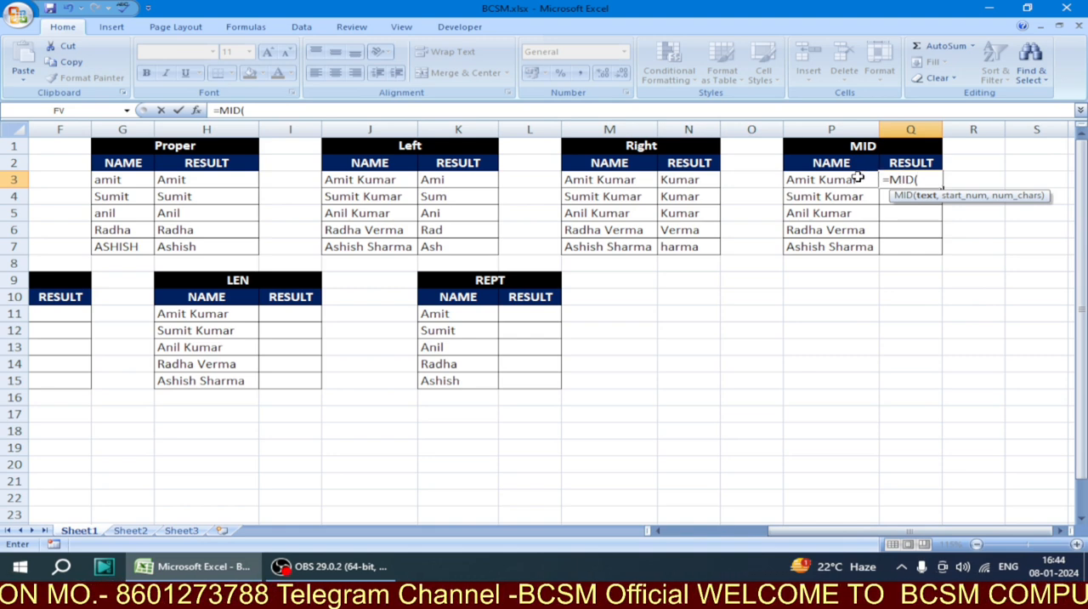
click(858, 179)
text(,)
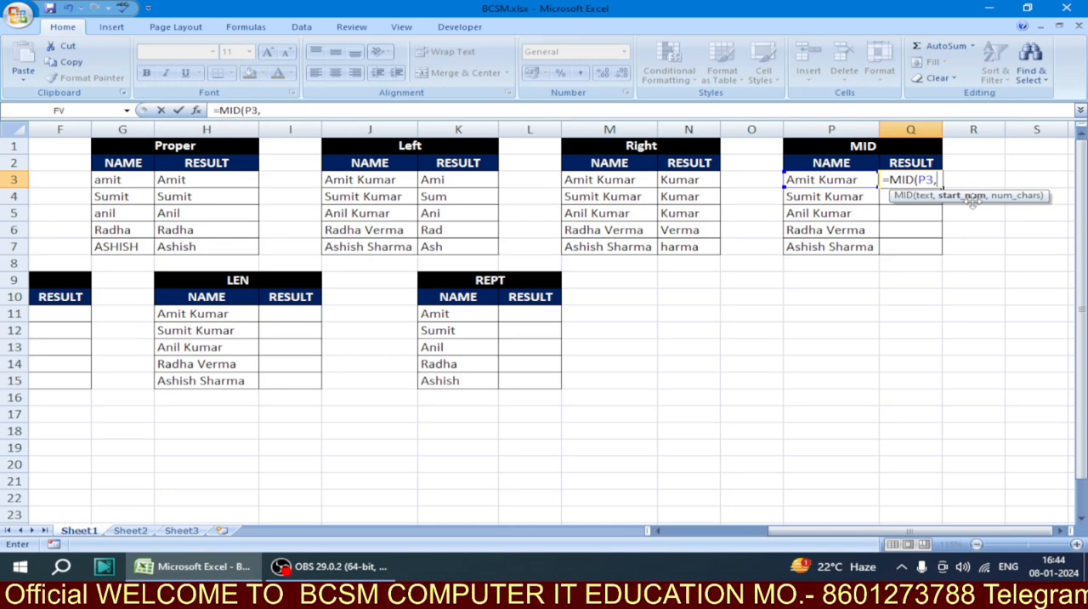
text(2)
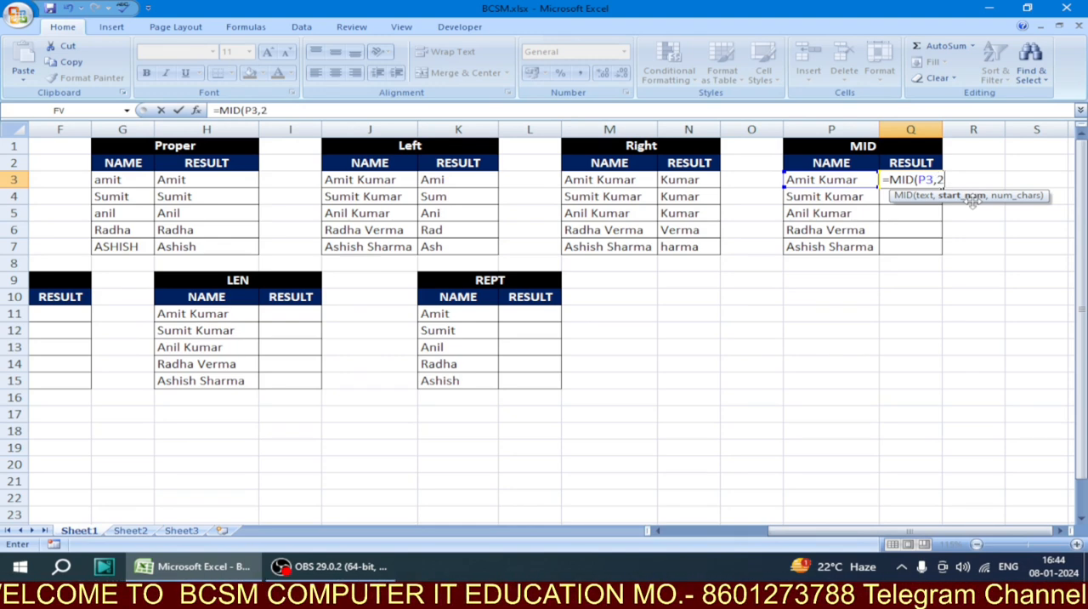
text(,)
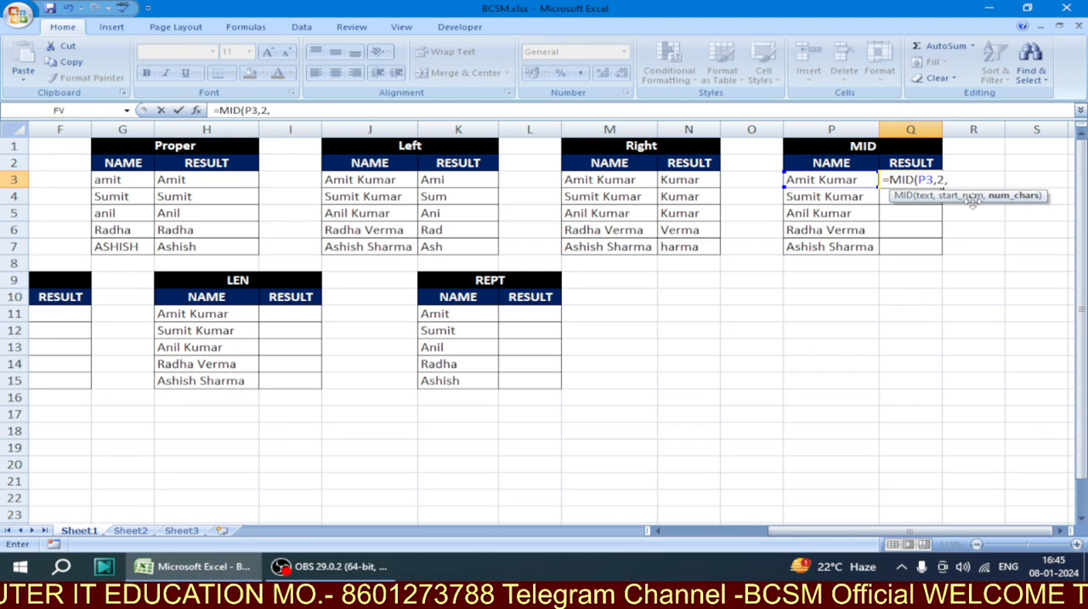
text(4))
key(Return)
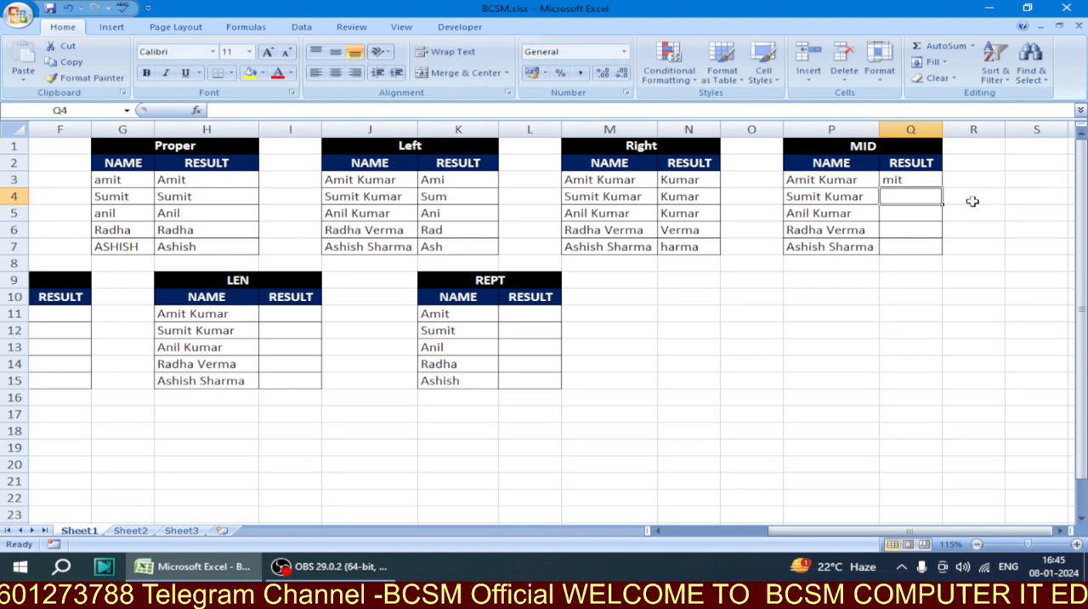
click(935, 180)
drag(942, 191, 935, 247)
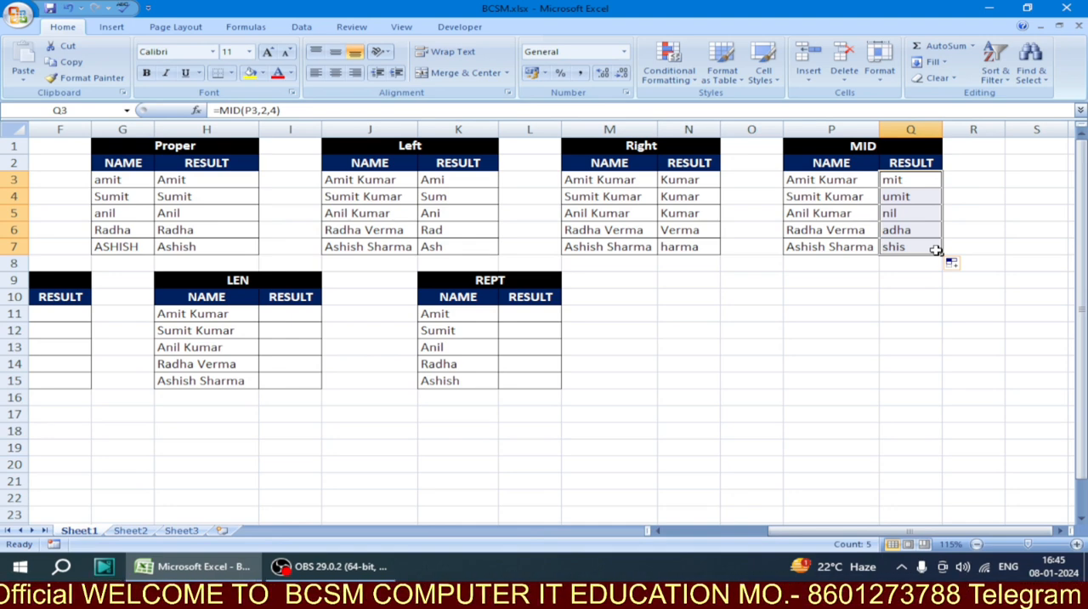
Enter the formula =CONCATENATE(A11,B11) in cell C11 of the CONCATENATE table's FULL NAME column
click(749, 534)
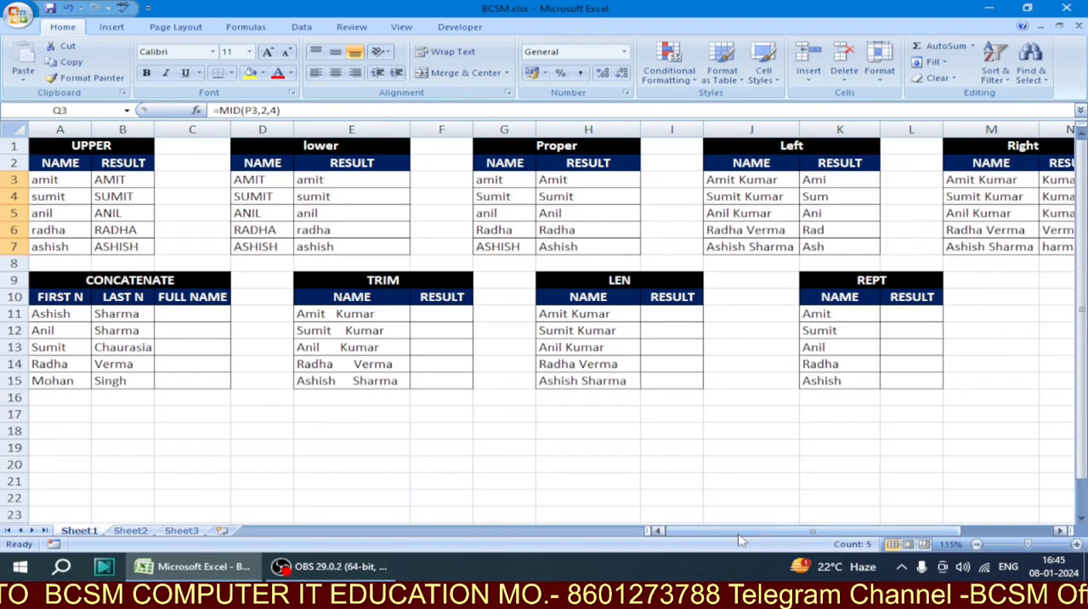
click(73, 283)
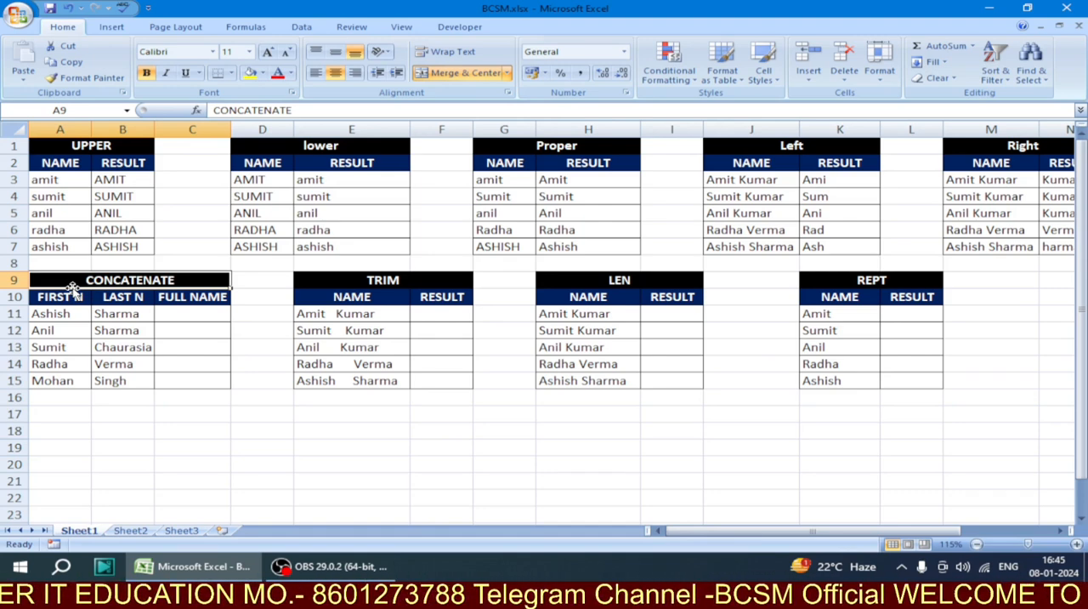
click(213, 314)
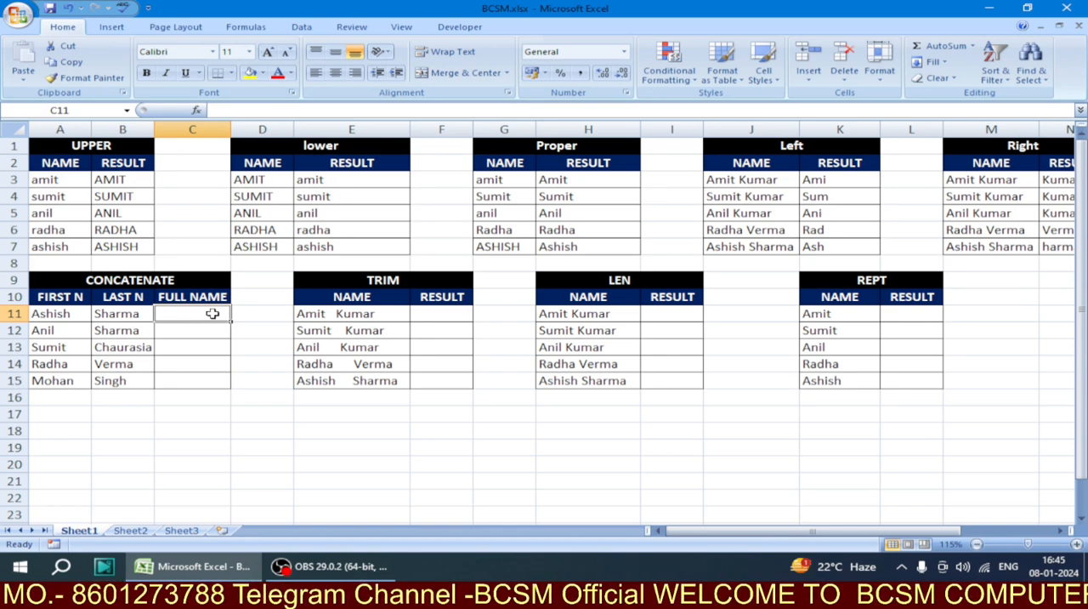
text(=)
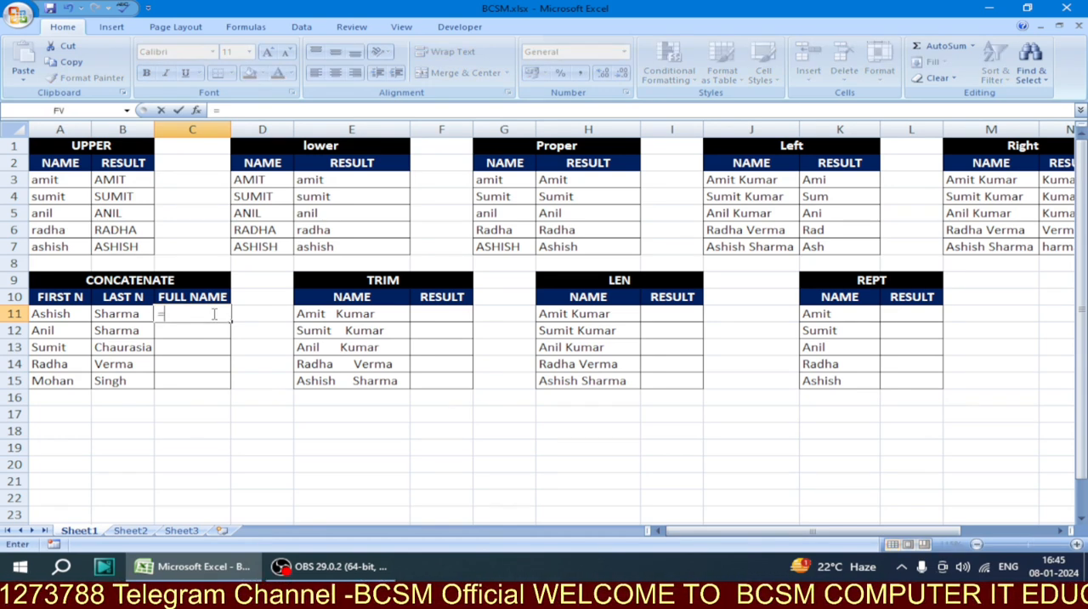
text(CON)
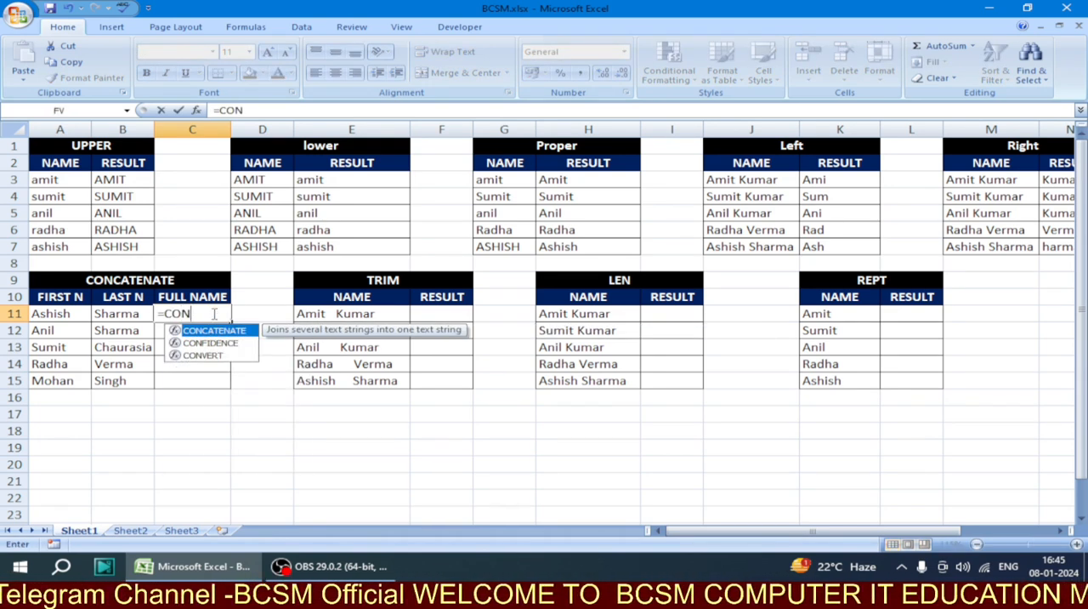
text(CATEN)
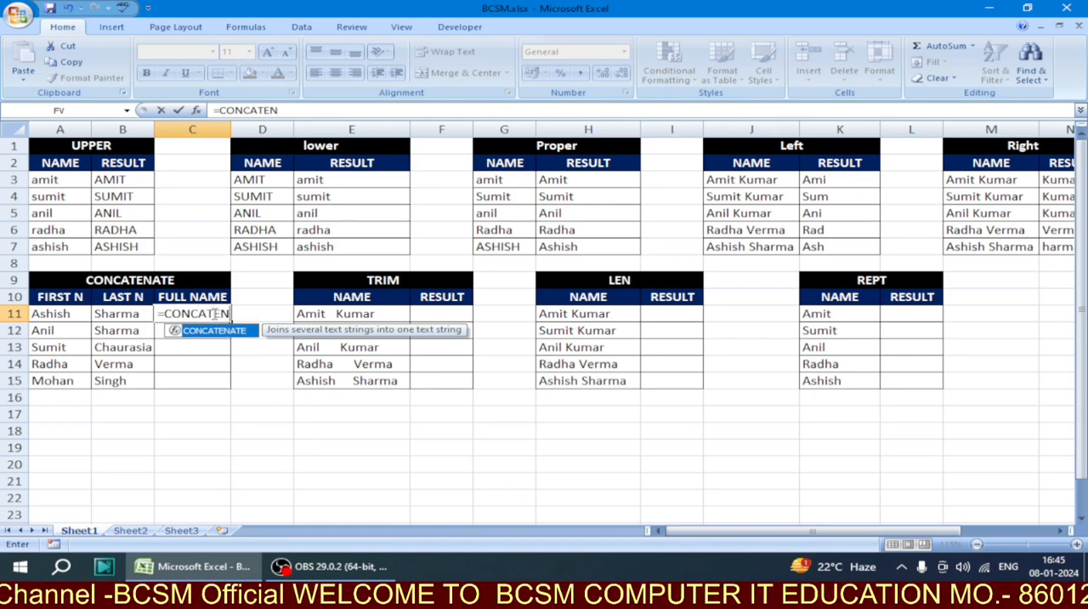
text(ATE)
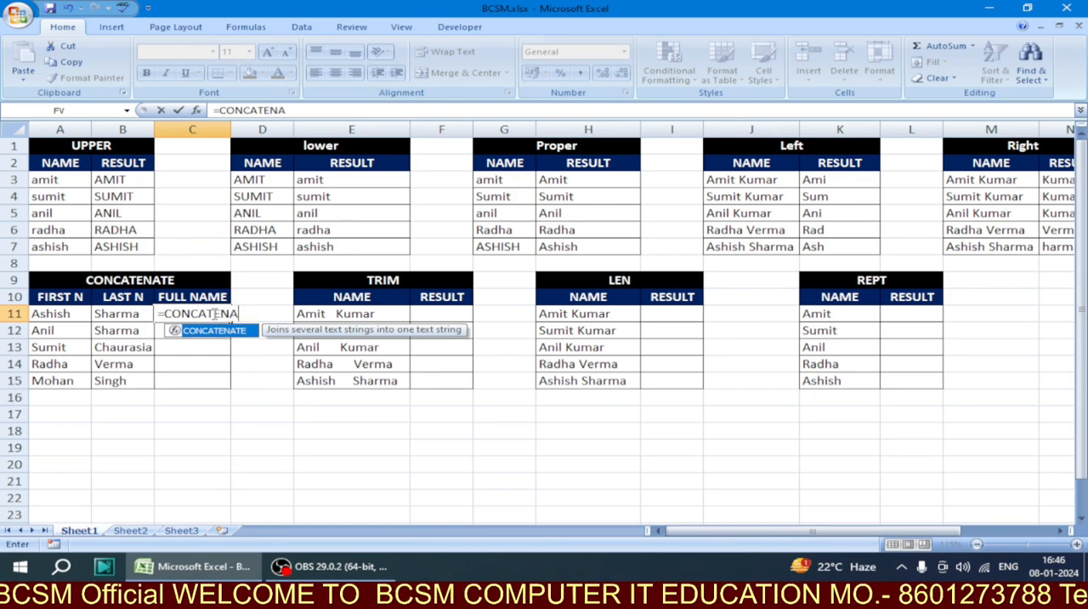
text(()
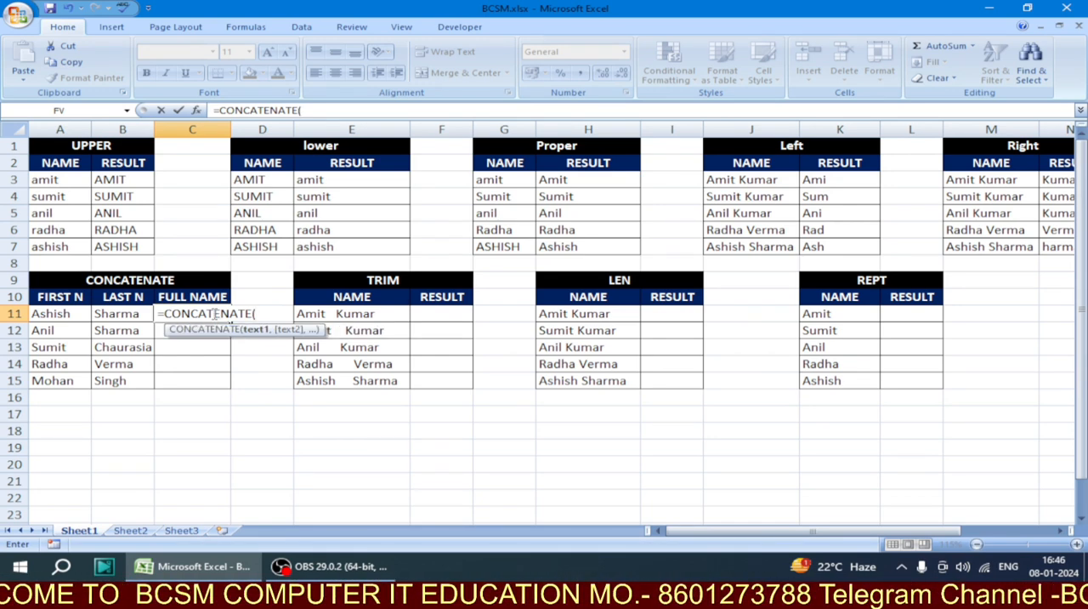
click(84, 312)
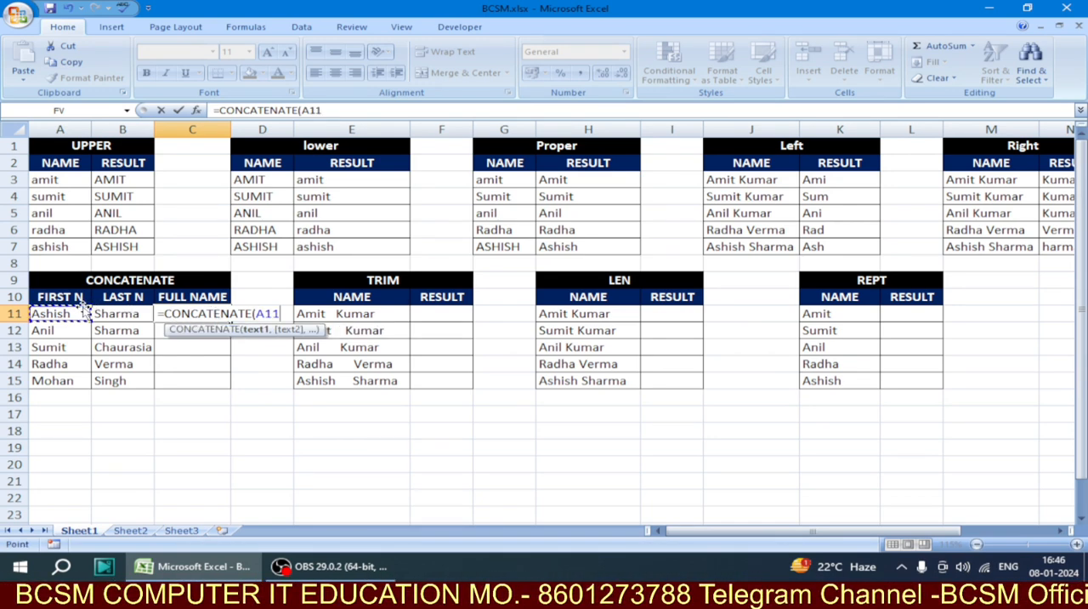
text(,)
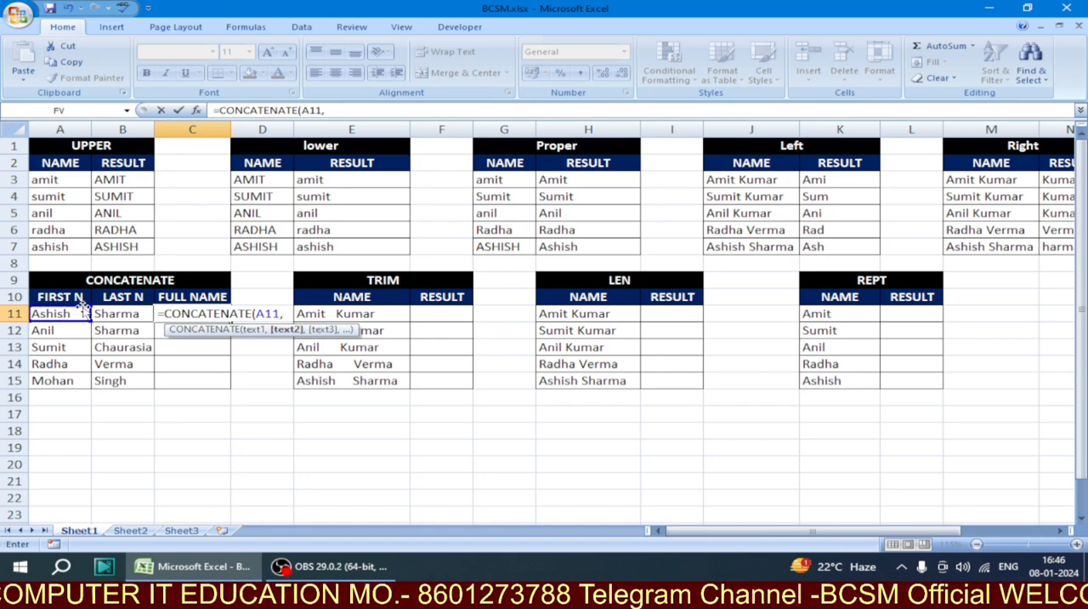
click(103, 315)
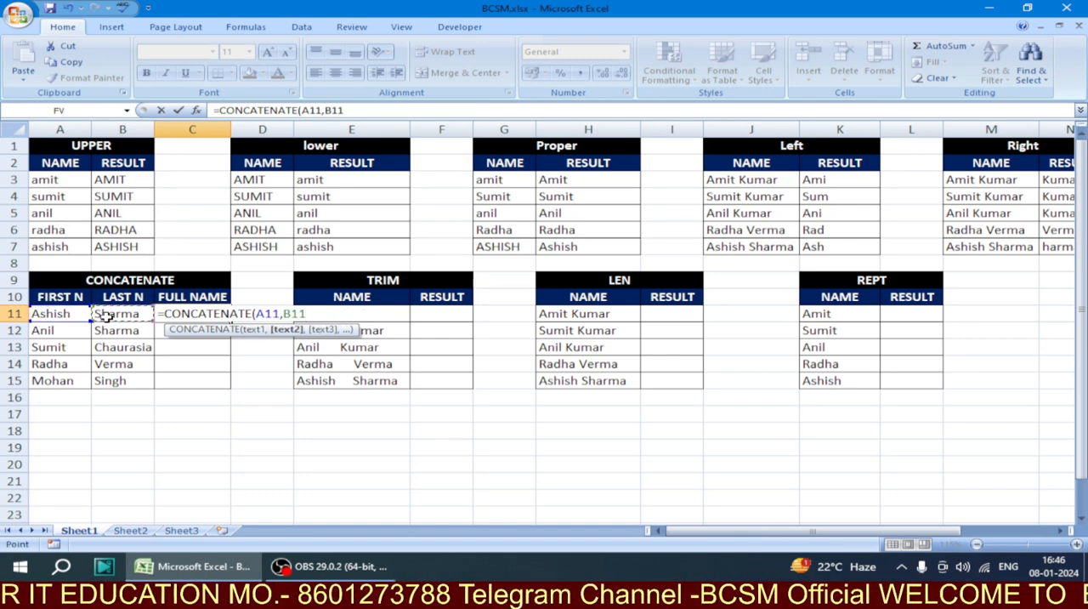
text())
key(Return)
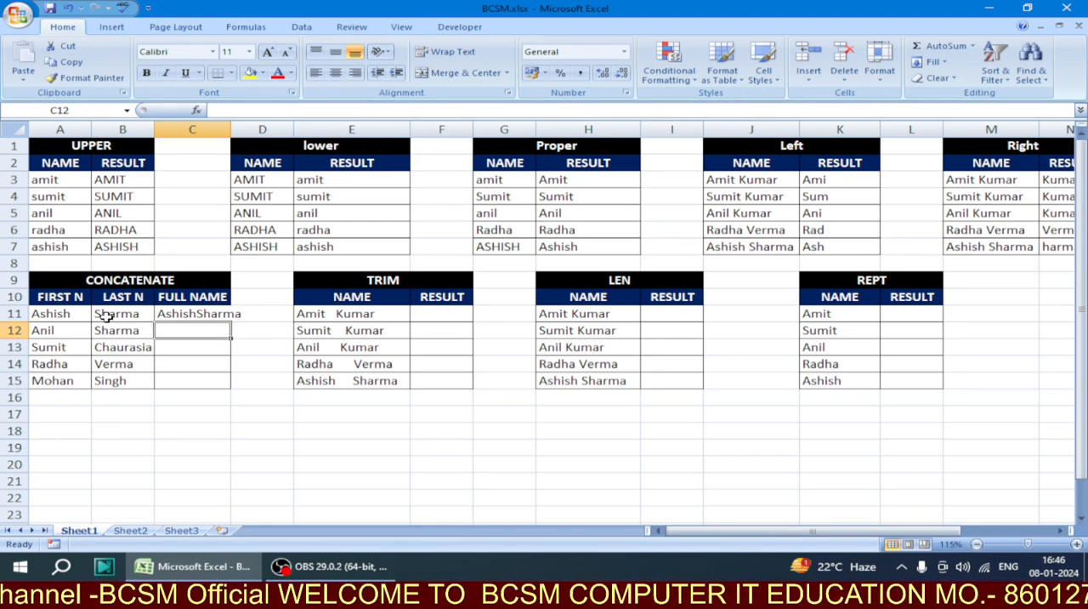
Change the formula in C11 to =CONCATENATE(A11," ",B11) so a space separates the first and last names
key(Up)
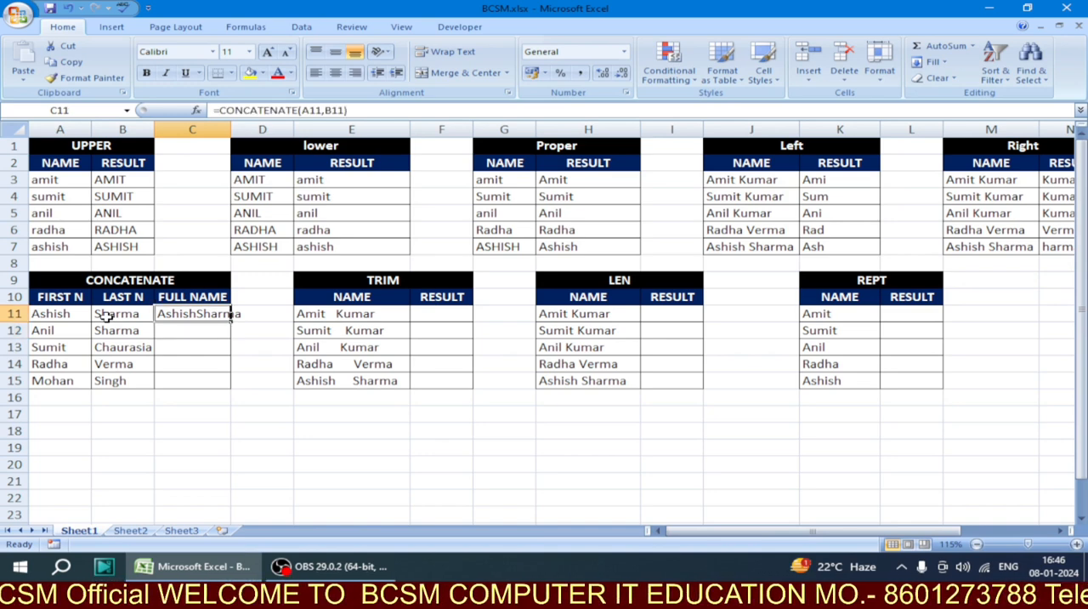
key(F2)
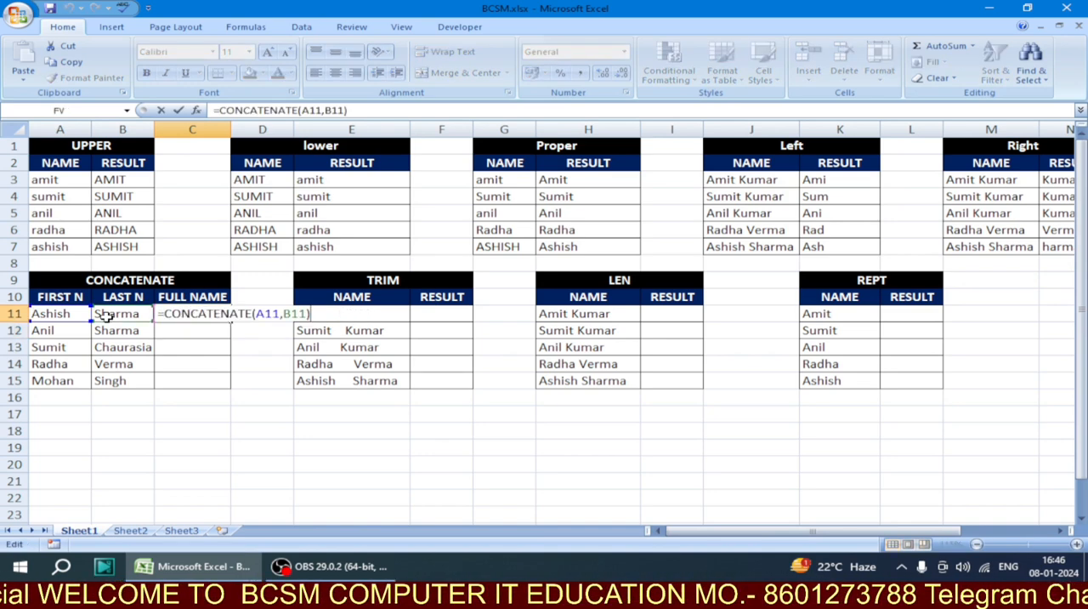
key(BackSpace)
key(BackSpace)
key(BackSpace)
key(BackSpace)
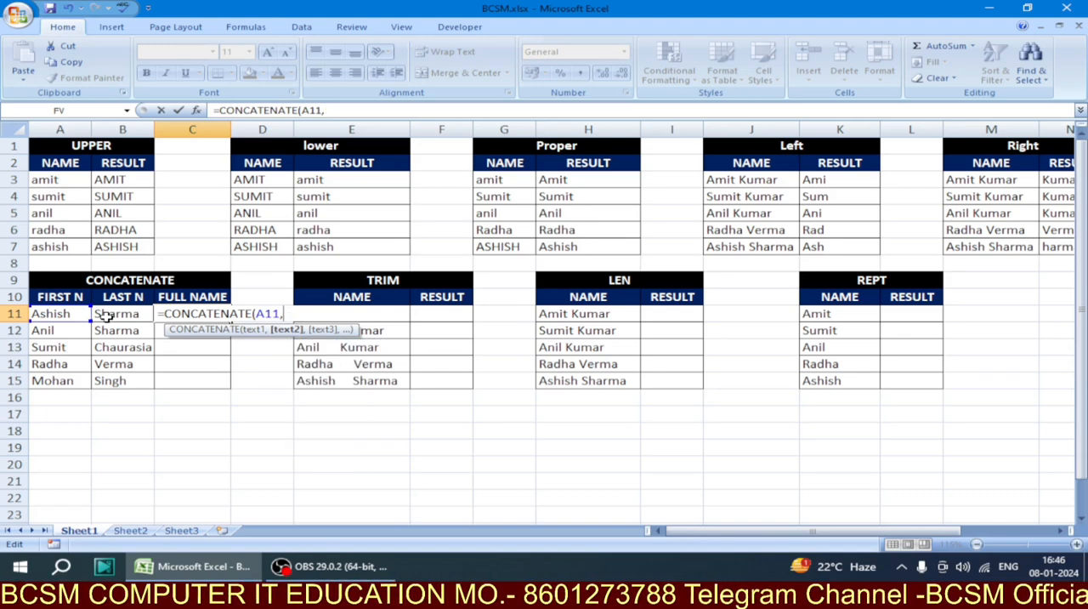
text(" ",)
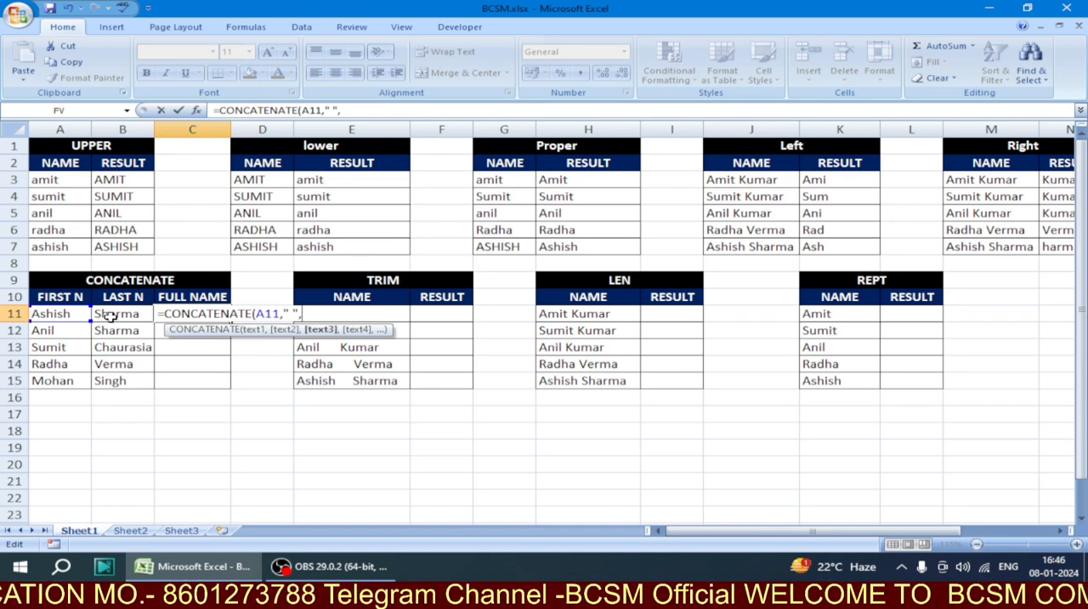
click(115, 314)
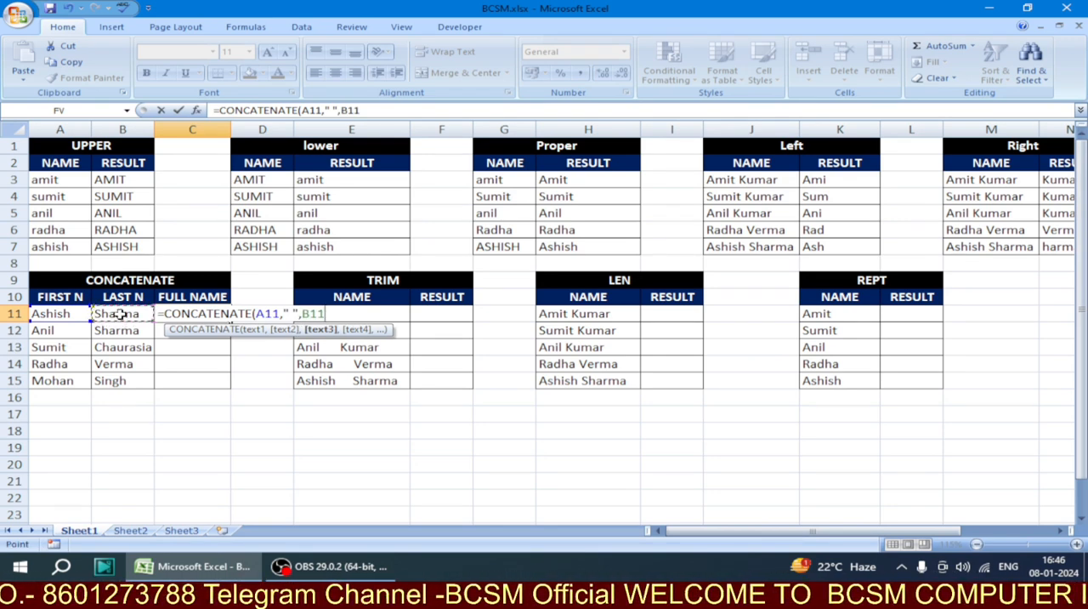
text())
key(Return)
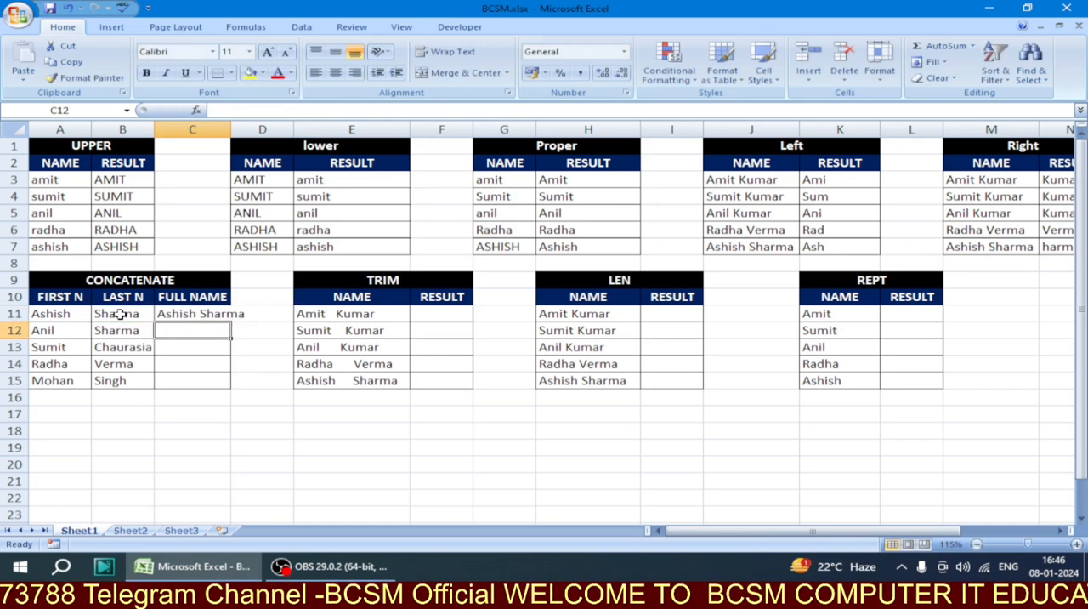
Fill the CONCATENATE formula from C11 down through C15 in the FULL NAME column
click(181, 313)
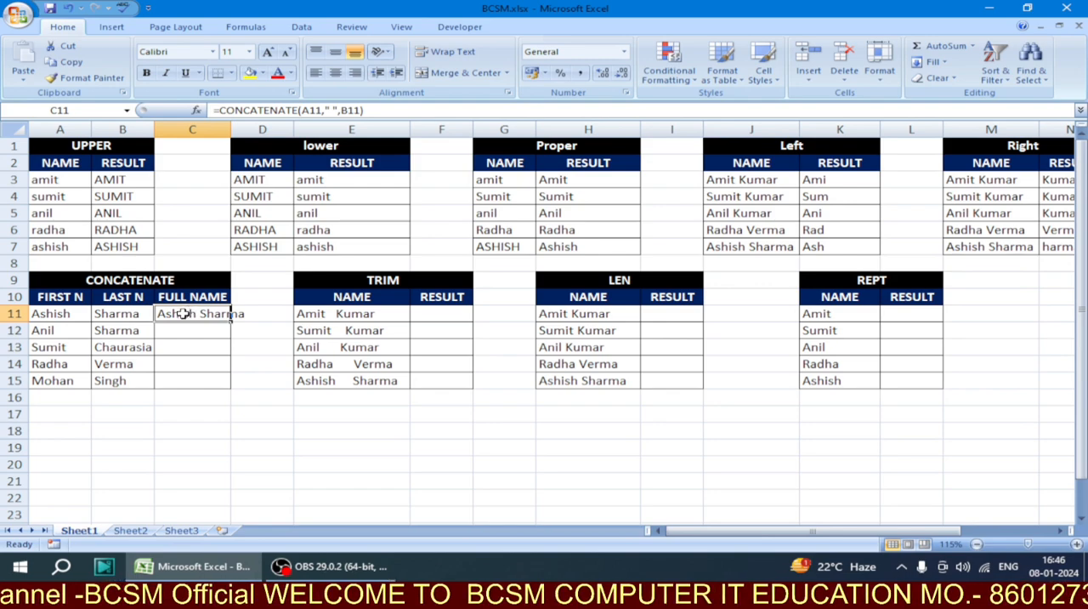
ctrl+scroll(179, 314, up, 3)
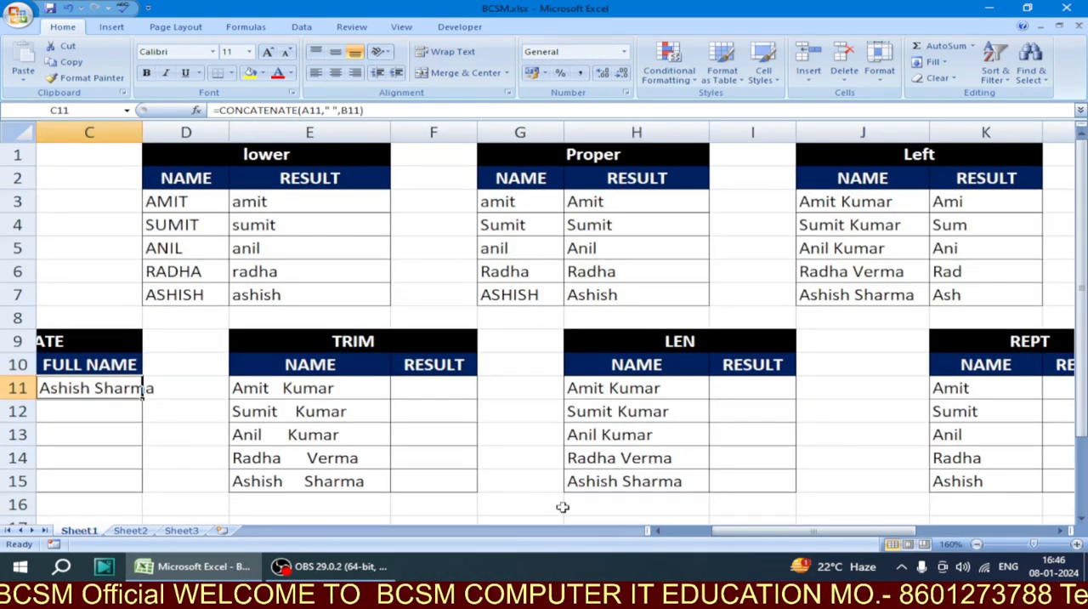
click(684, 531)
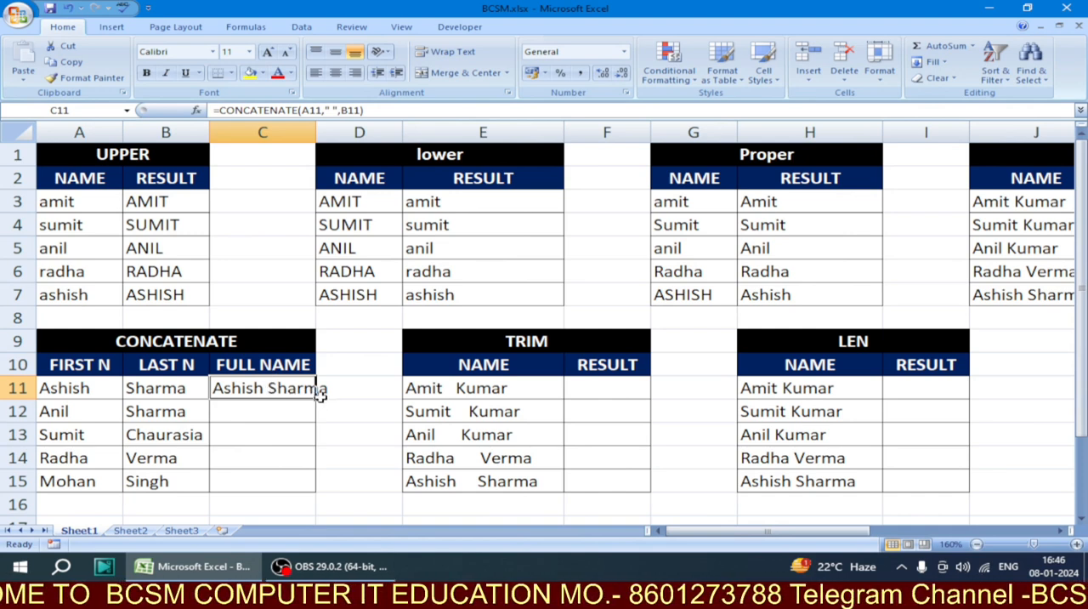
drag(314, 399, 315, 489)
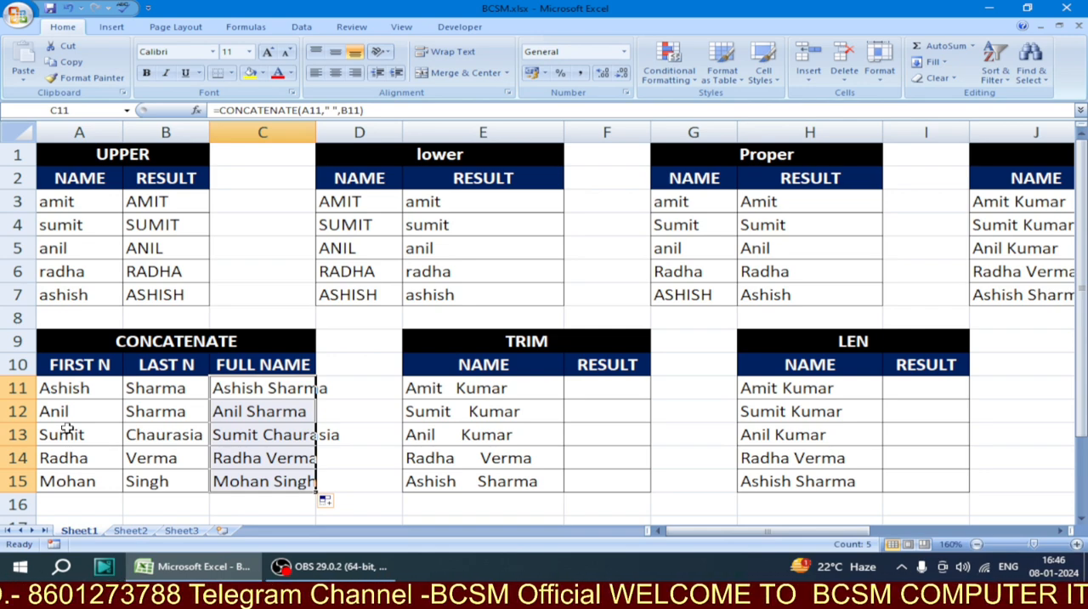
Enter the formula =TRIM(E11) in cell F11 of the TRIM table's RESULT column
click(613, 388)
scroll(613, 388, down, 2)
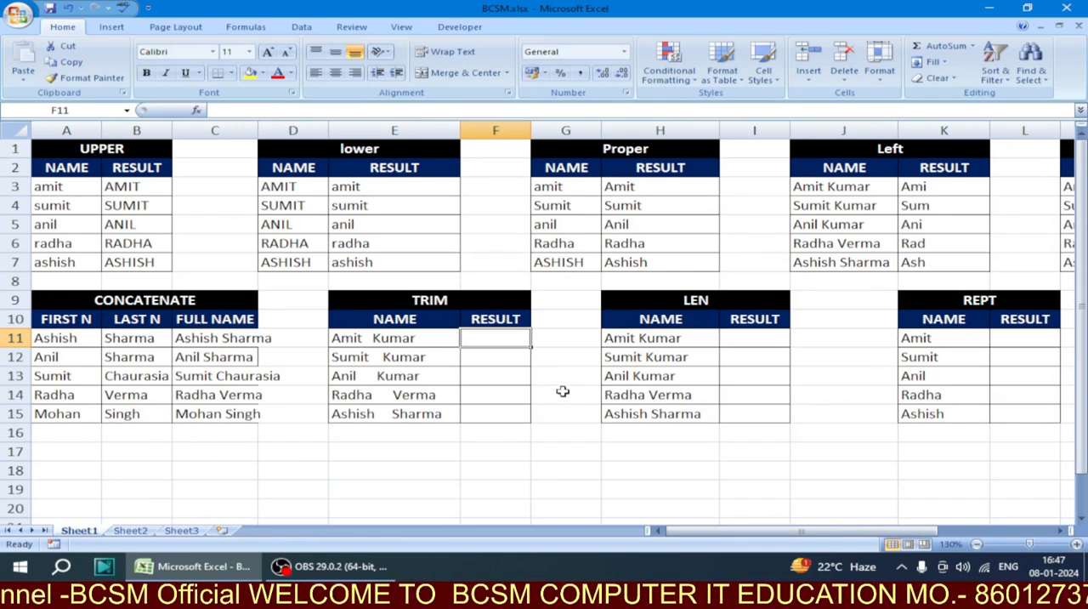
click(372, 340)
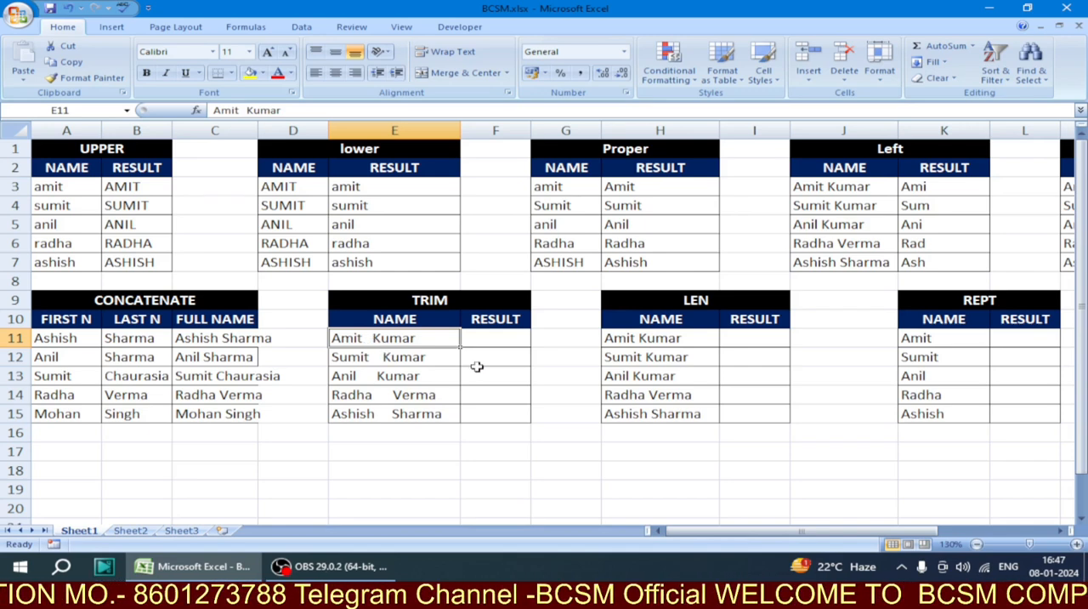
click(491, 342)
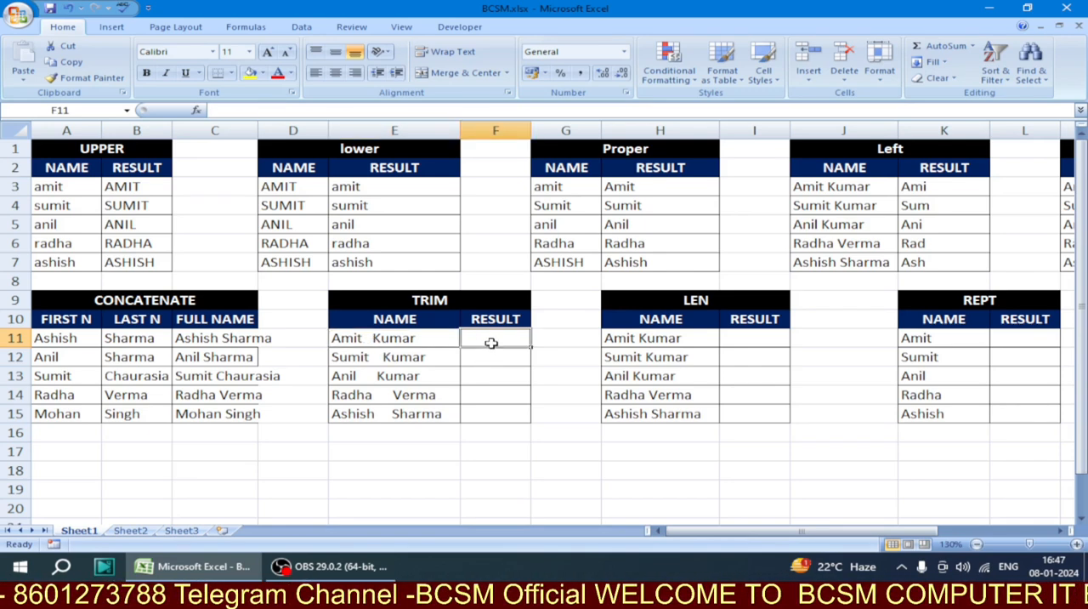
text(=)
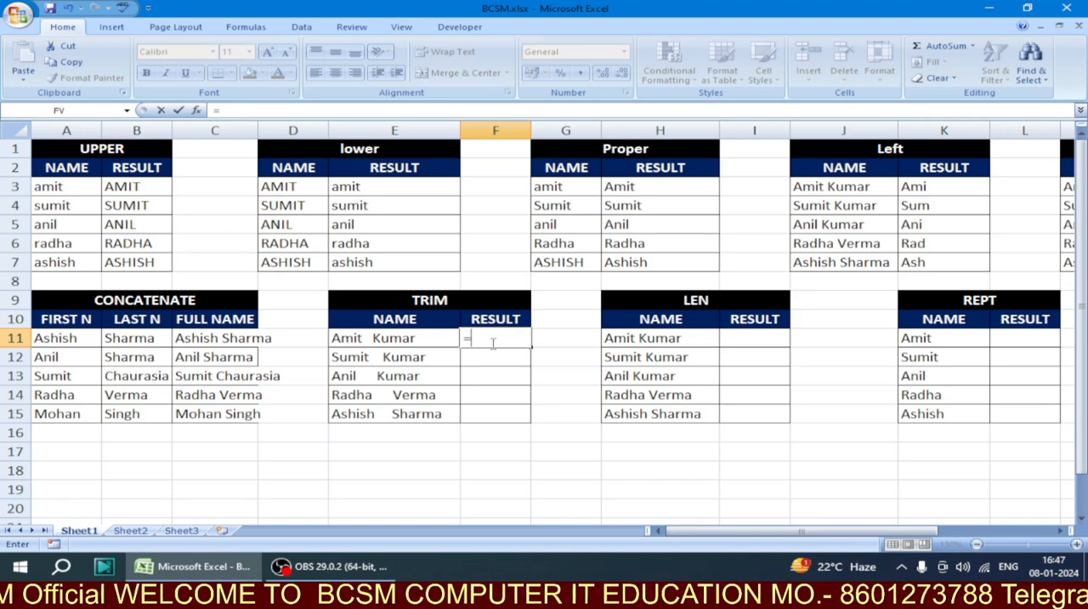
text(TRI)
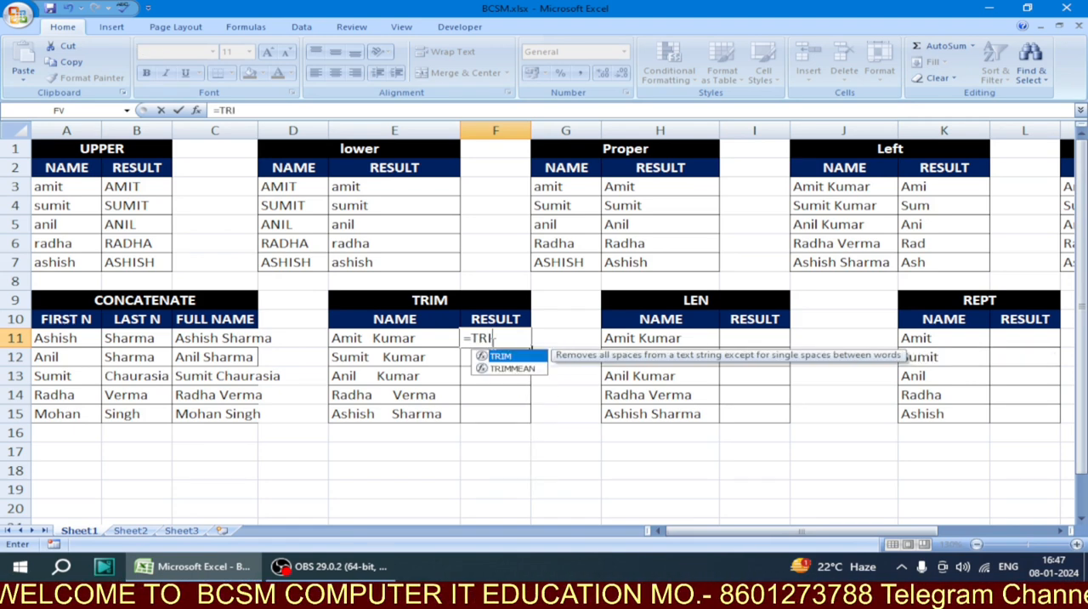
text(M()
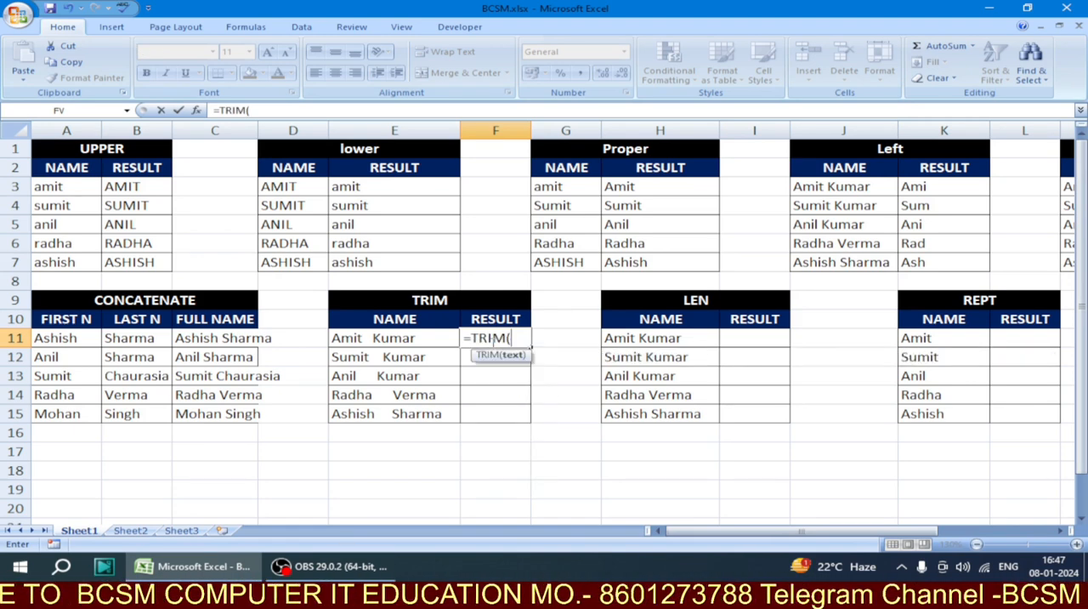
click(431, 342)
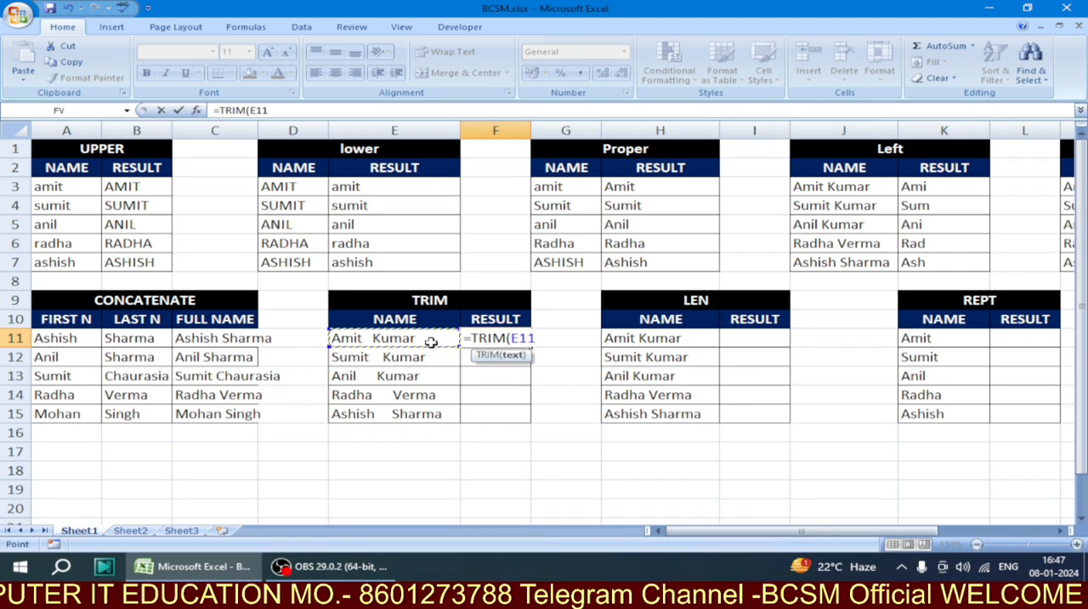
text())
key(Return)
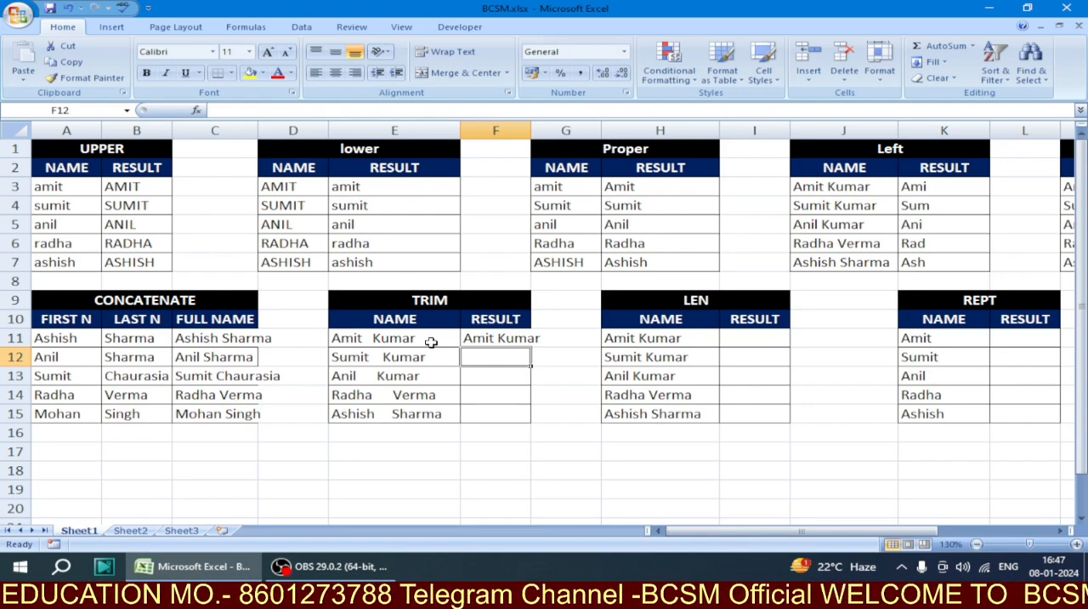
Compare the source name in E11 with its trimmed result, and fill the TRIM formula from F11 down through F15
click(431, 342)
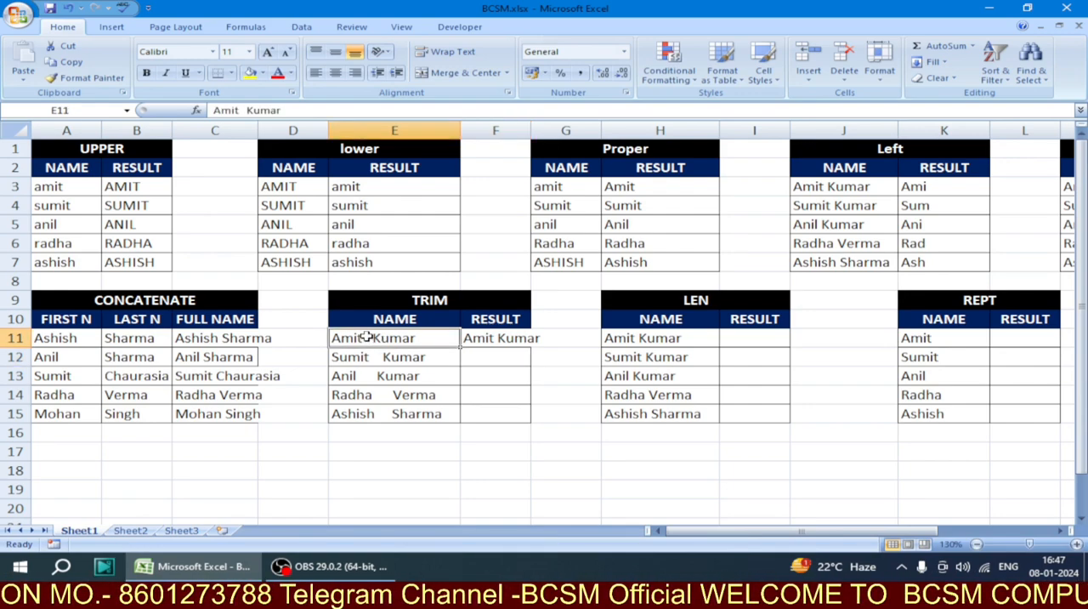
scroll(365, 338, up, 4)
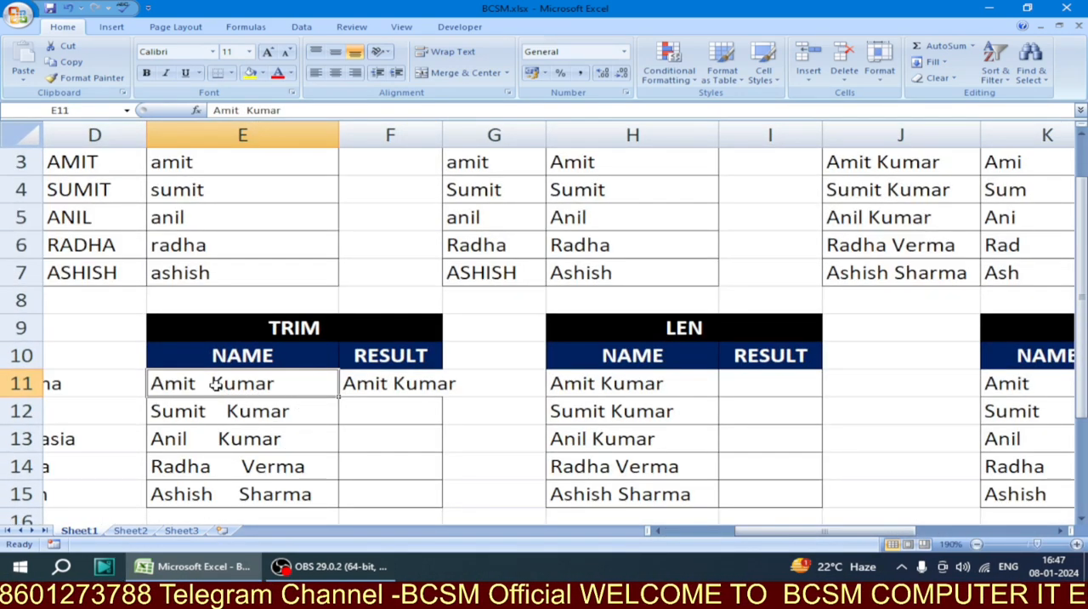
click(397, 389)
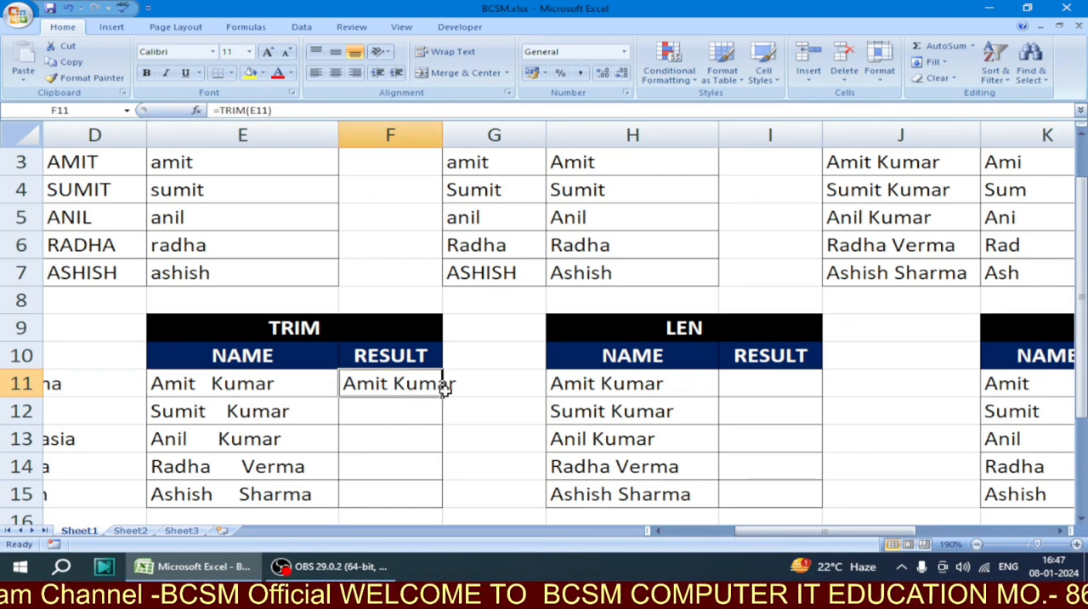
drag(443, 396, 448, 503)
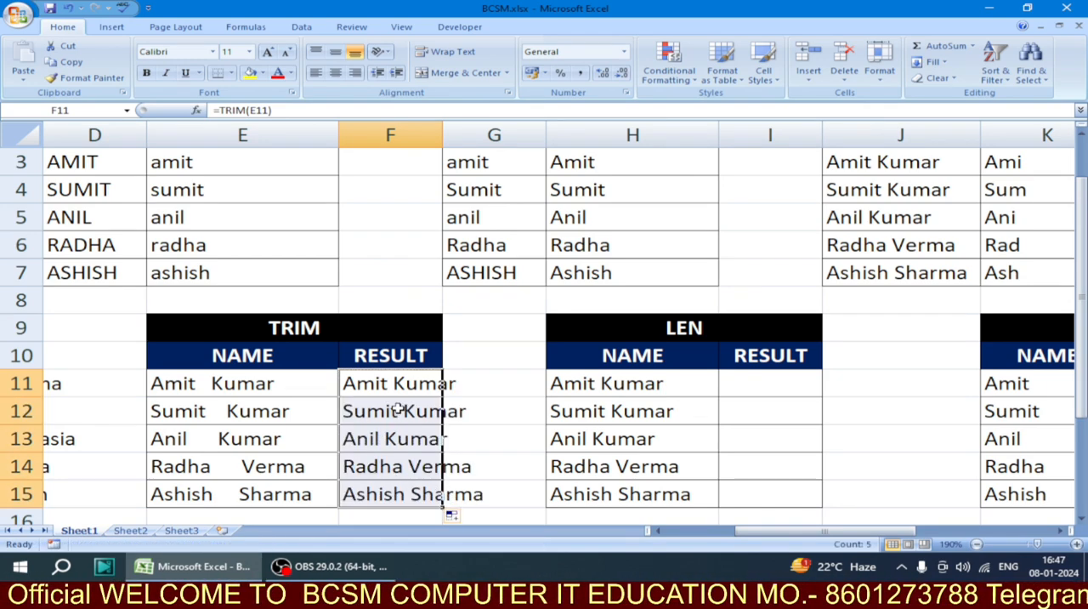
Enter the formula =LEN(H11) in cell I11 of the LEN table's RESULT column
scroll(398, 410, down, 2)
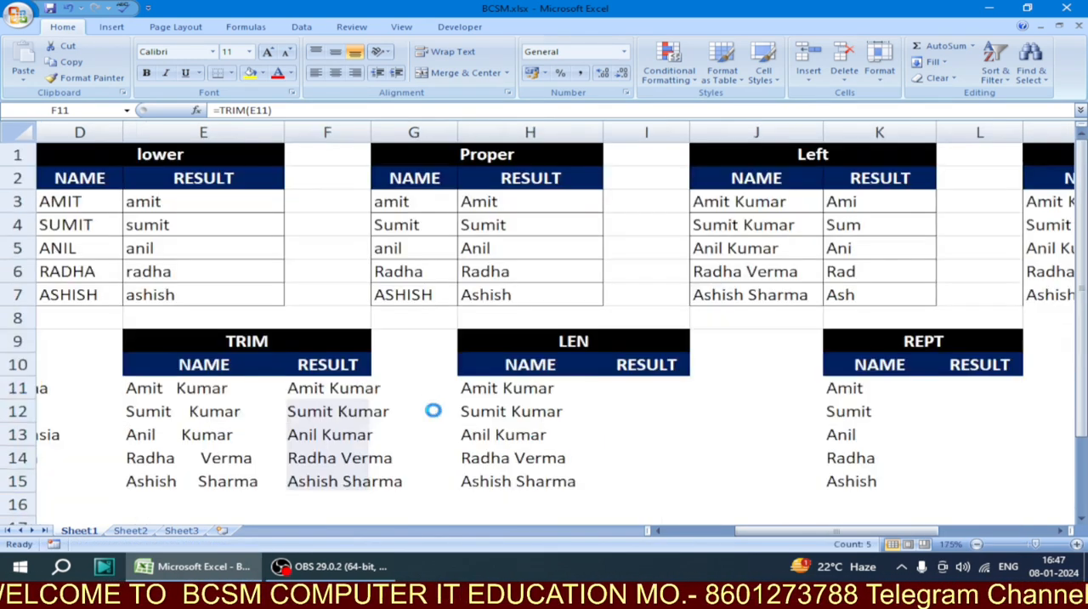
scroll(466, 416, down, 1)
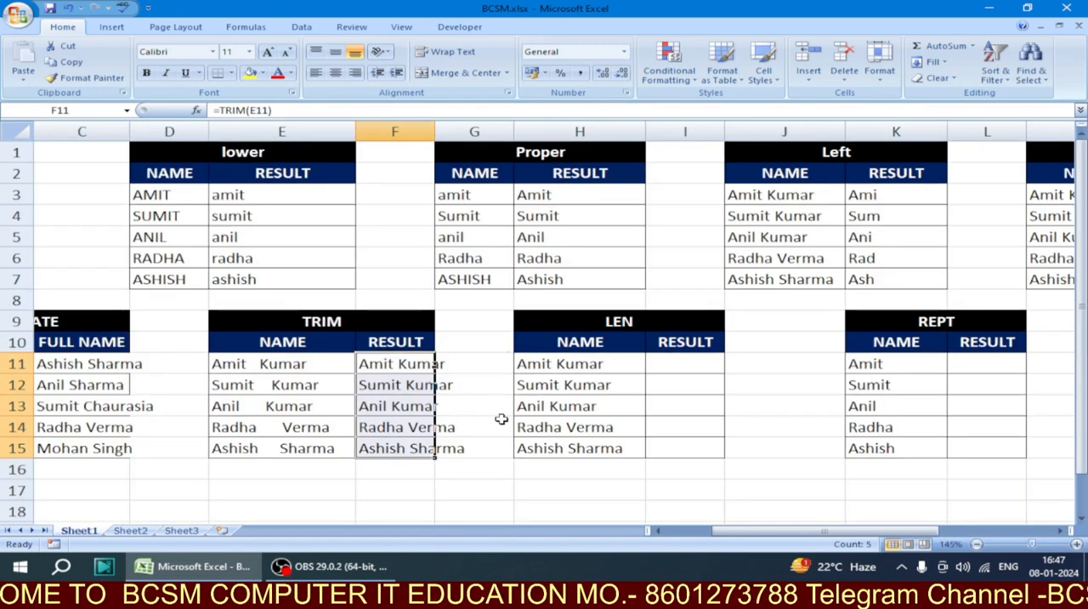
click(683, 364)
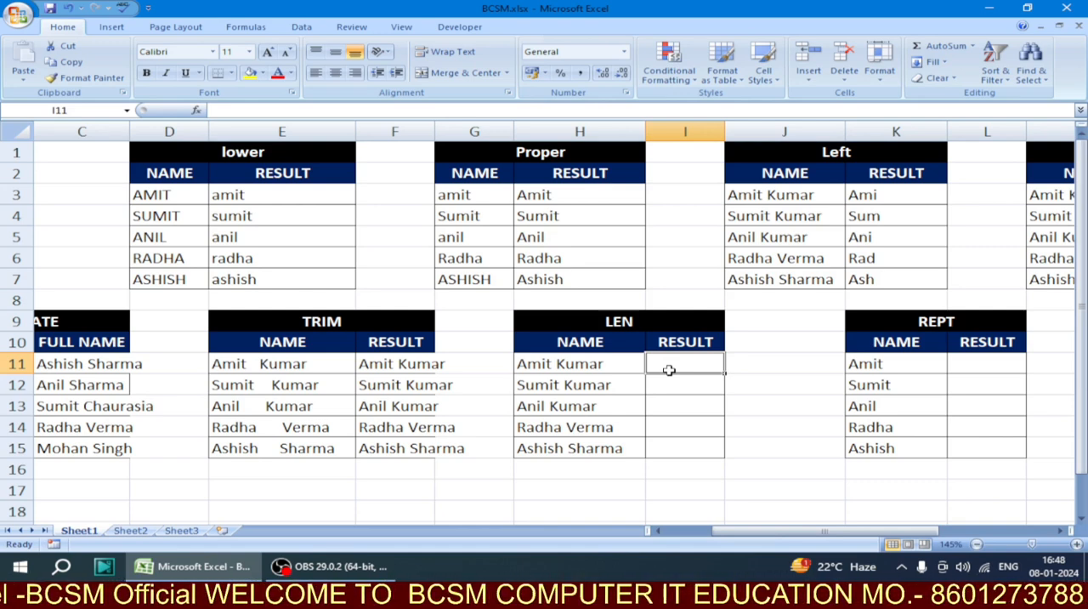
text(=LEN()
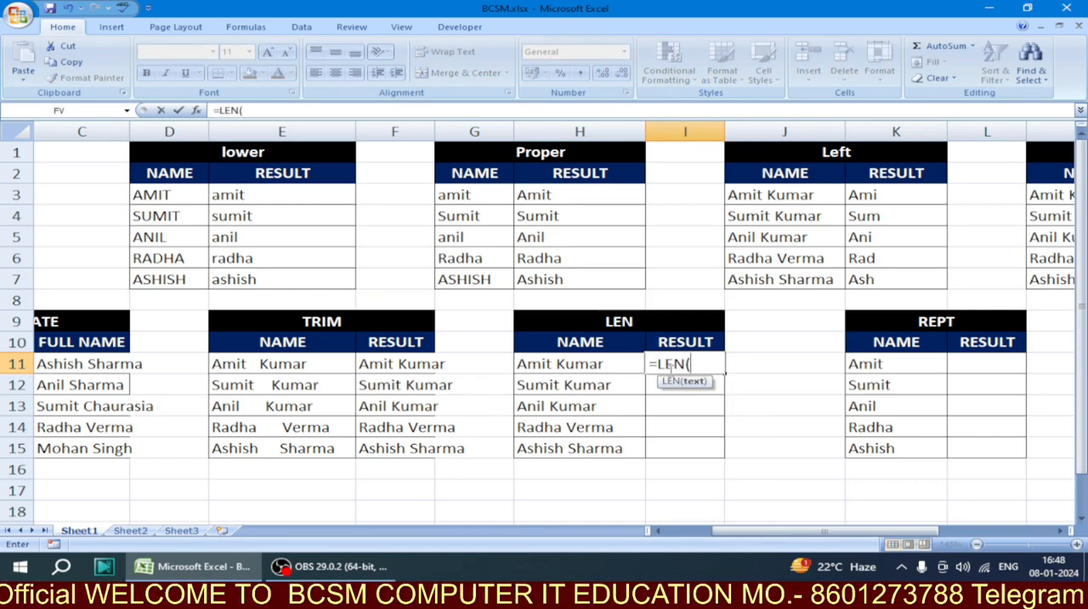
click(605, 357)
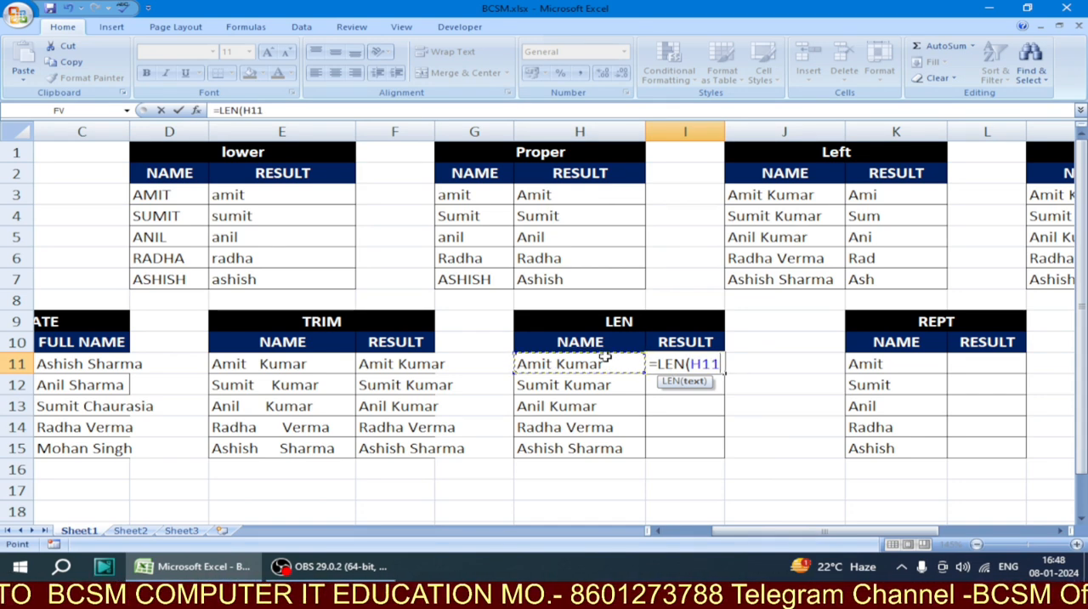
text())
key(Return)
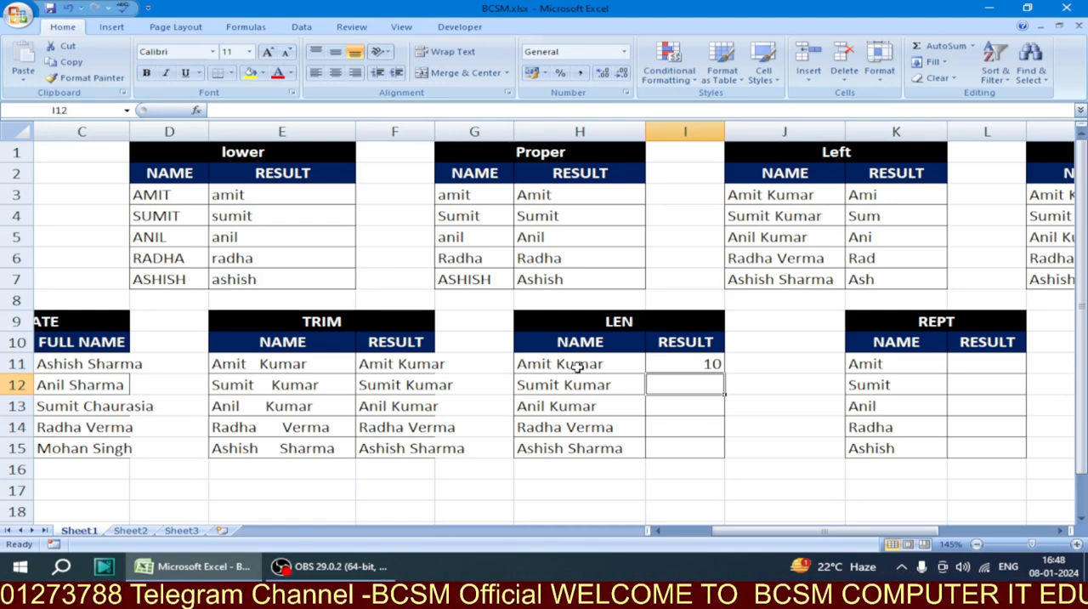
Test how LEN counts spaces by adding a trailing space to the name in H11, and remove that space again
click(614, 363)
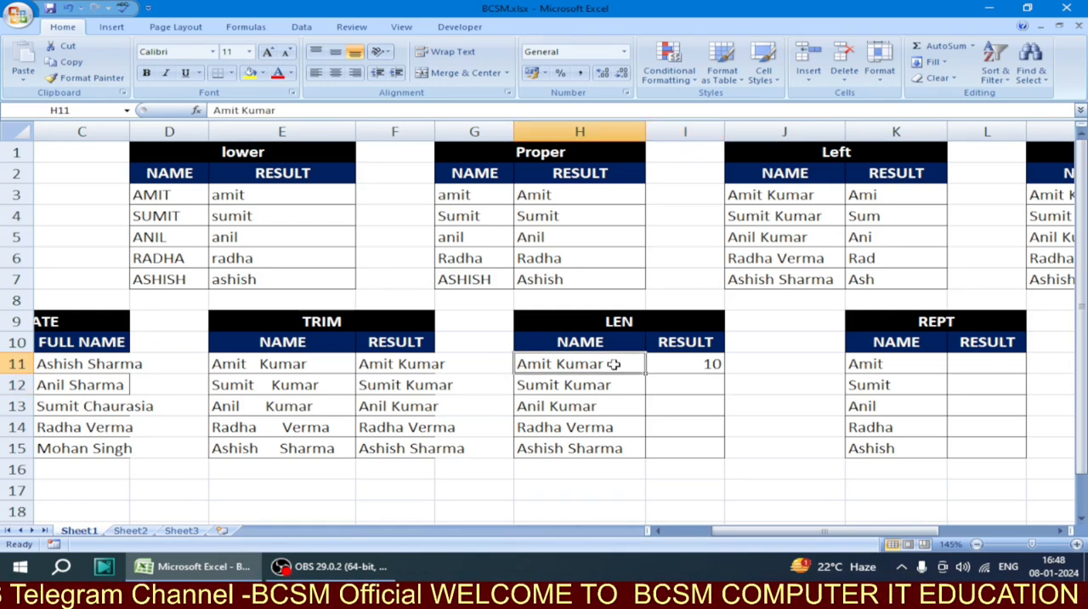
double_click(614, 363)
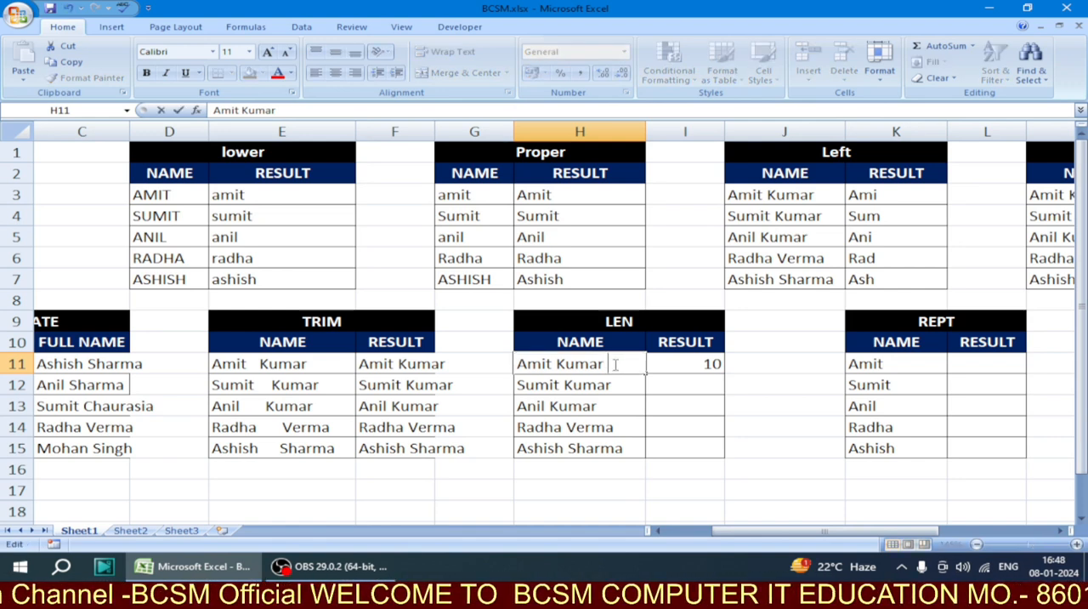
click(685, 380)
click(695, 363)
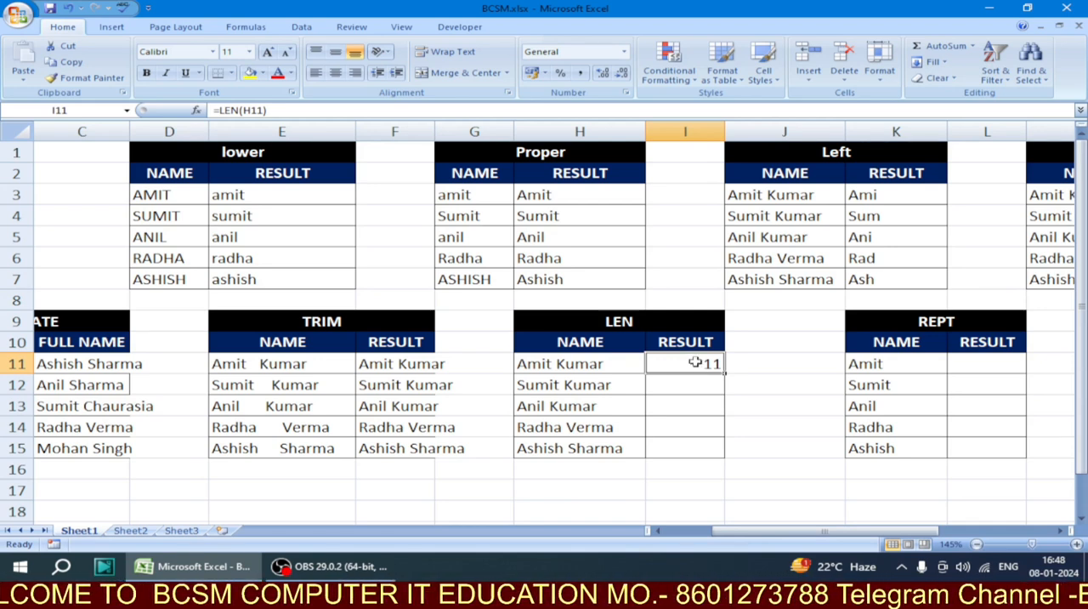
double_click(617, 364)
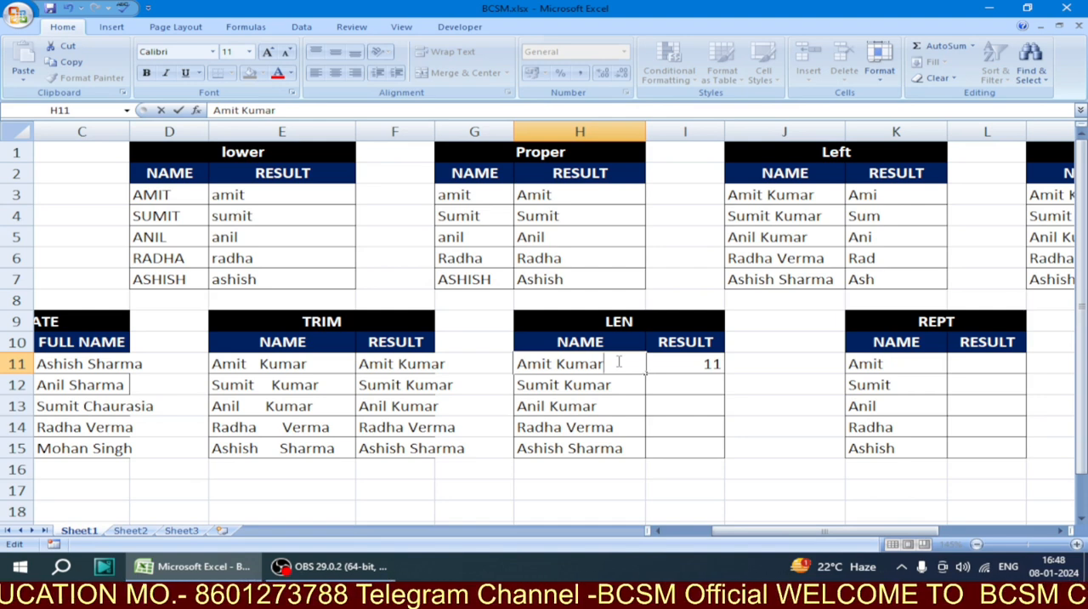
key(Return)
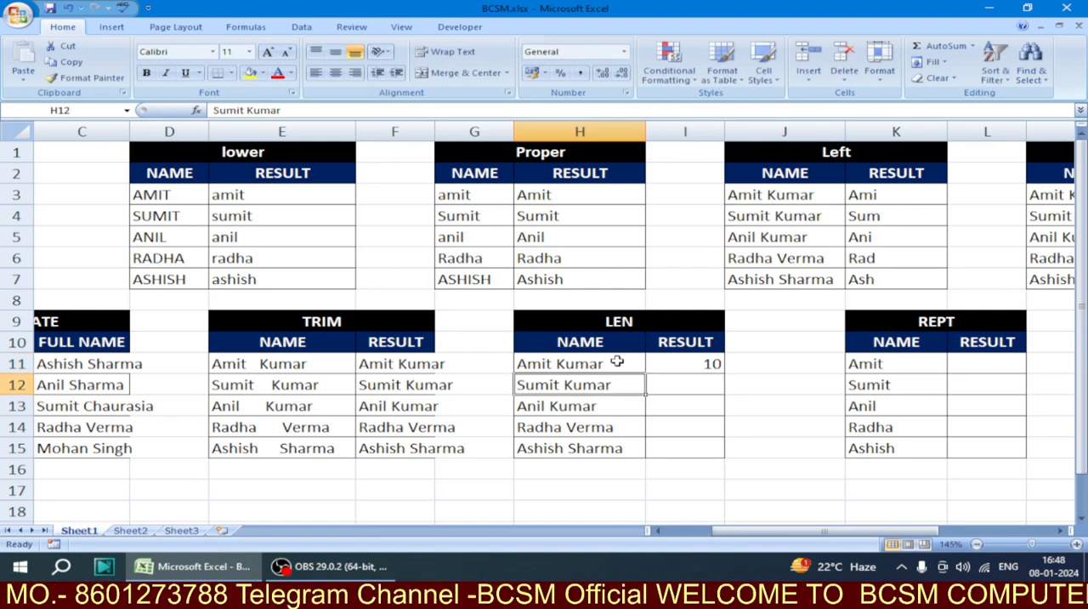
Fill the LEN formula from I11 down through I15 in the RESULT column
click(616, 362)
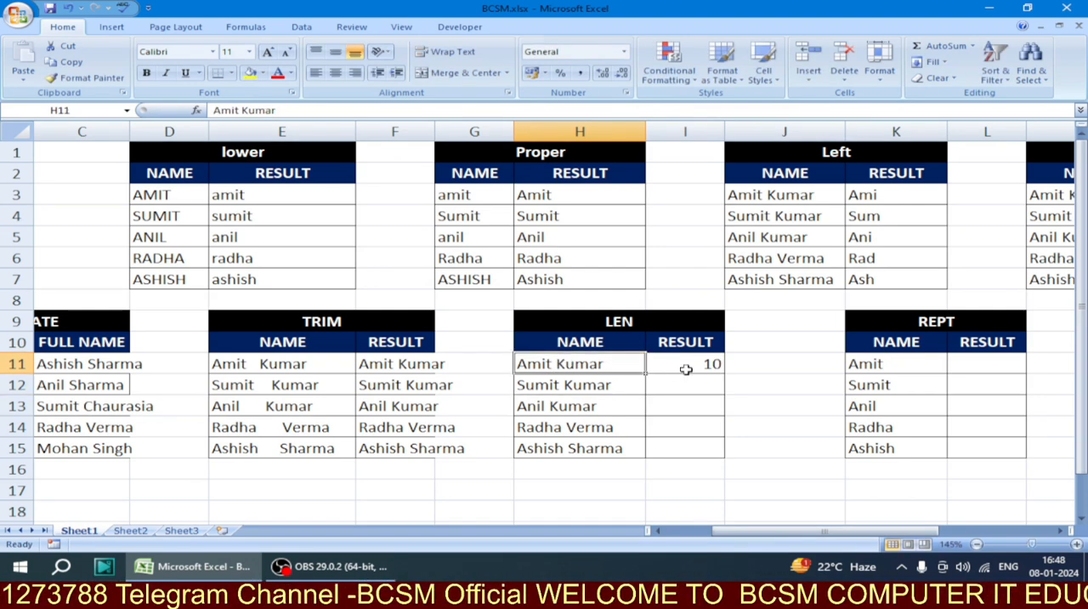
click(691, 363)
drag(723, 372, 727, 455)
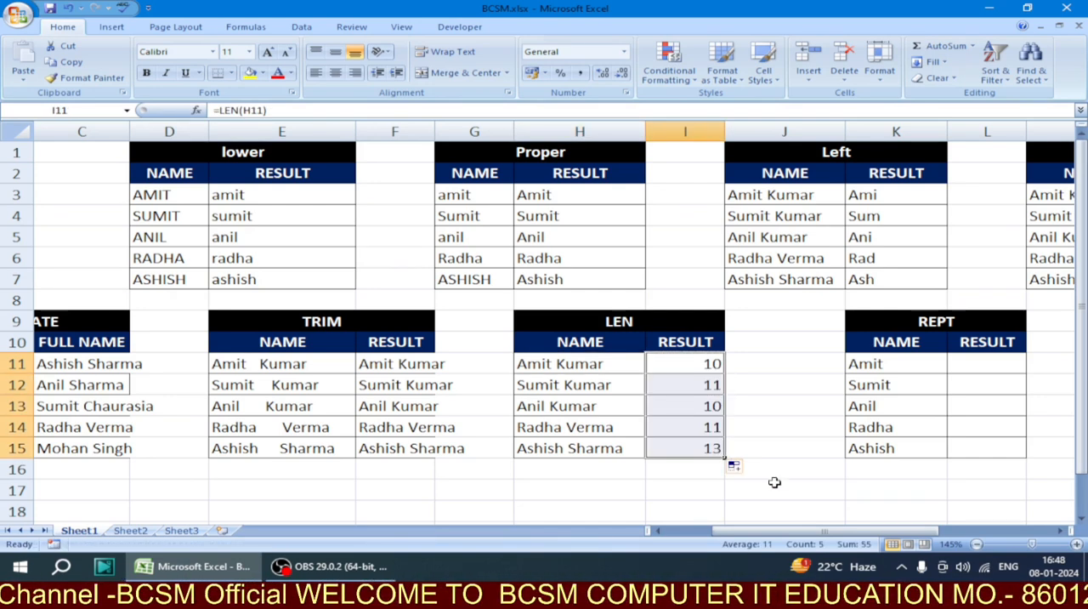
Enter the formula =REPT(K11,3) in cell L11 of the REPT table's RESULT column
drag(807, 531, 854, 539)
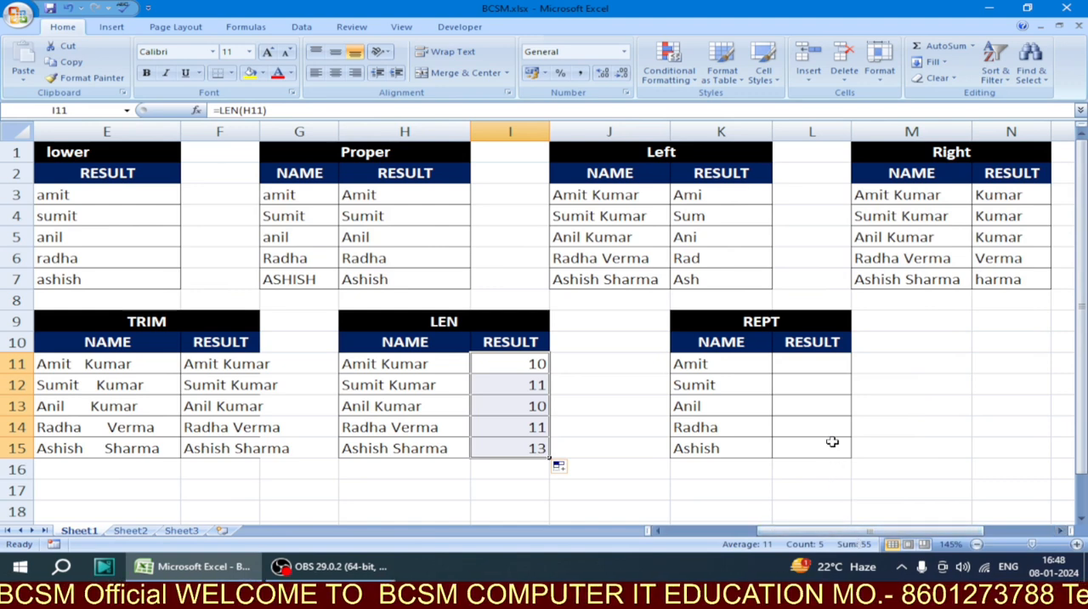
click(827, 365)
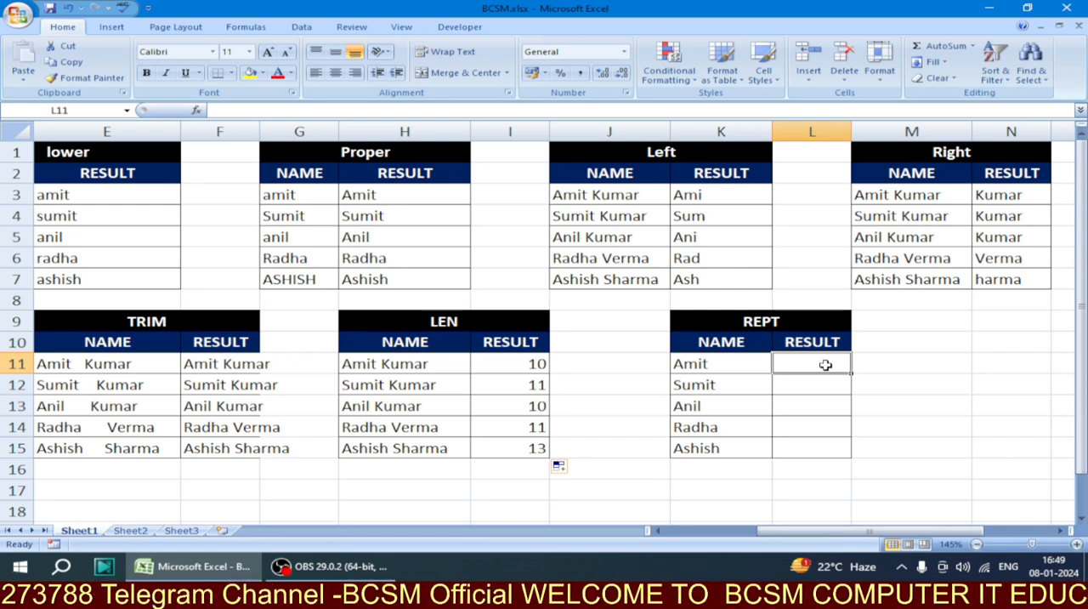
text(=)
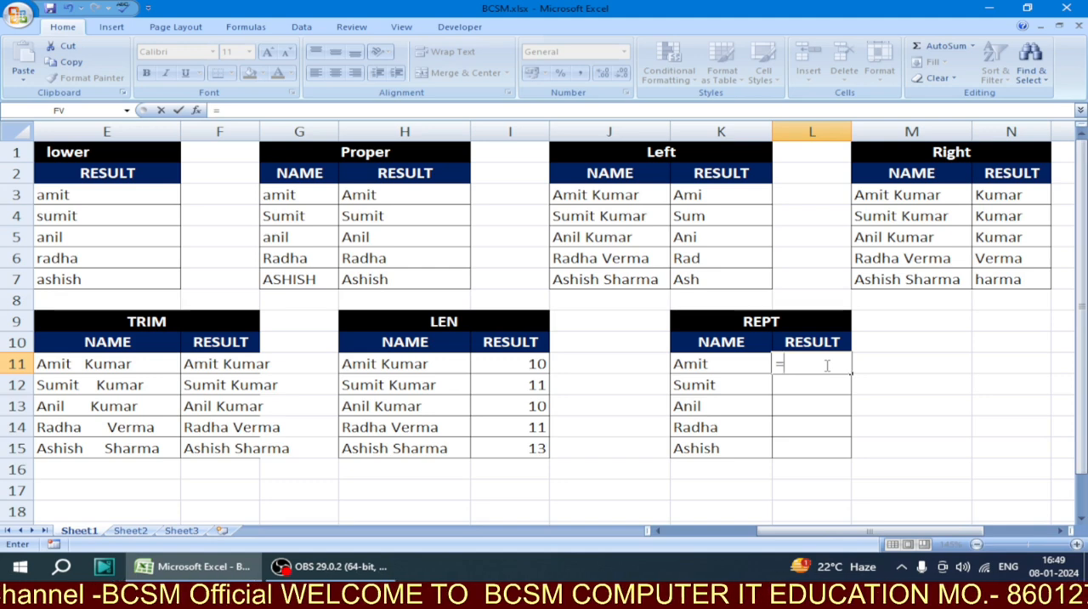
text(REP)
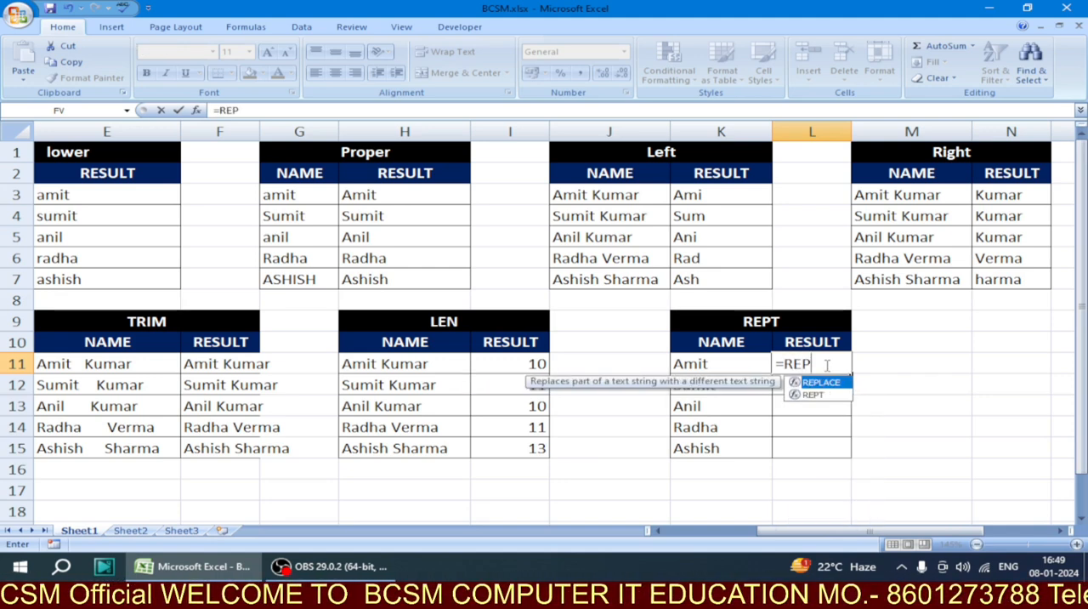
text(T()
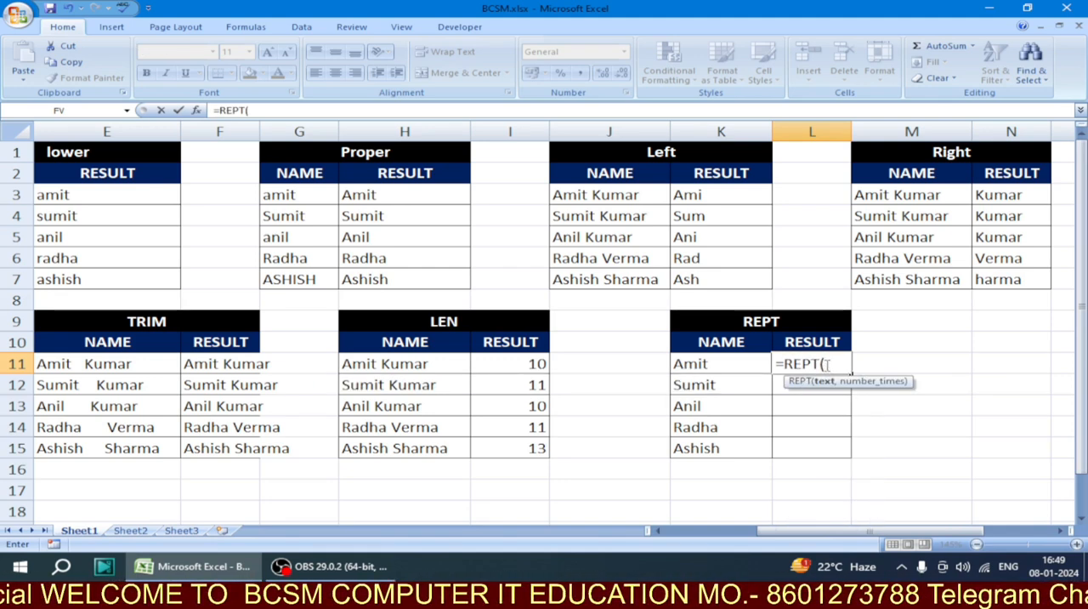
click(748, 368)
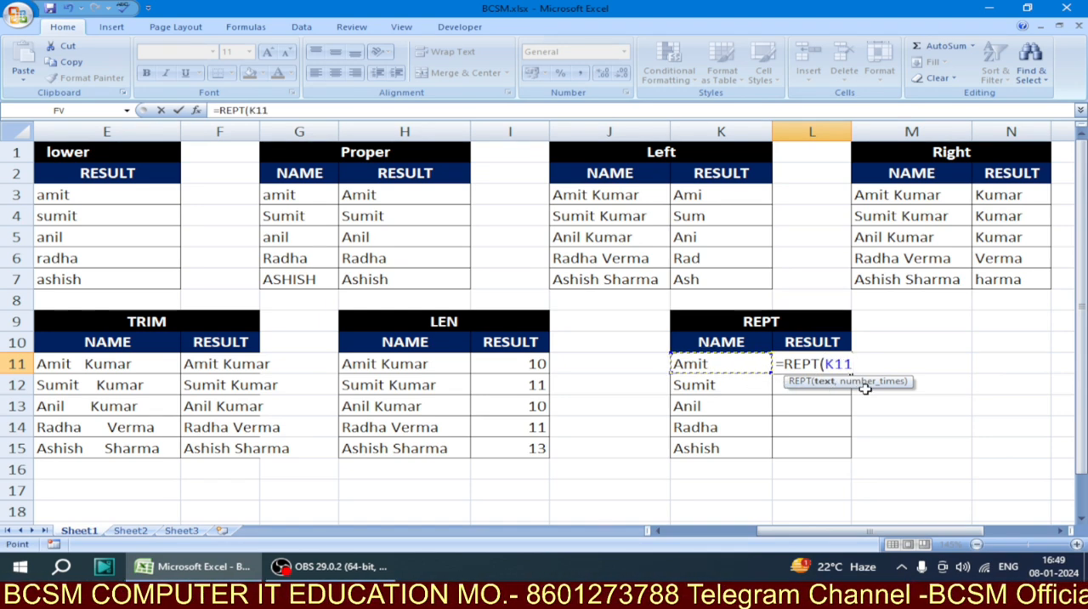
text(,)
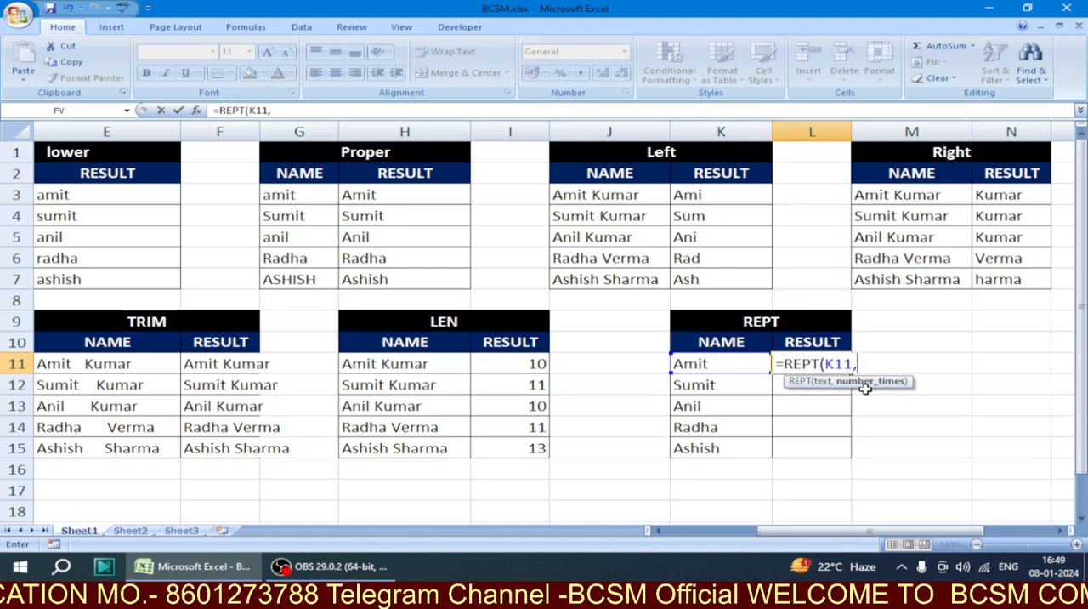
text(3)
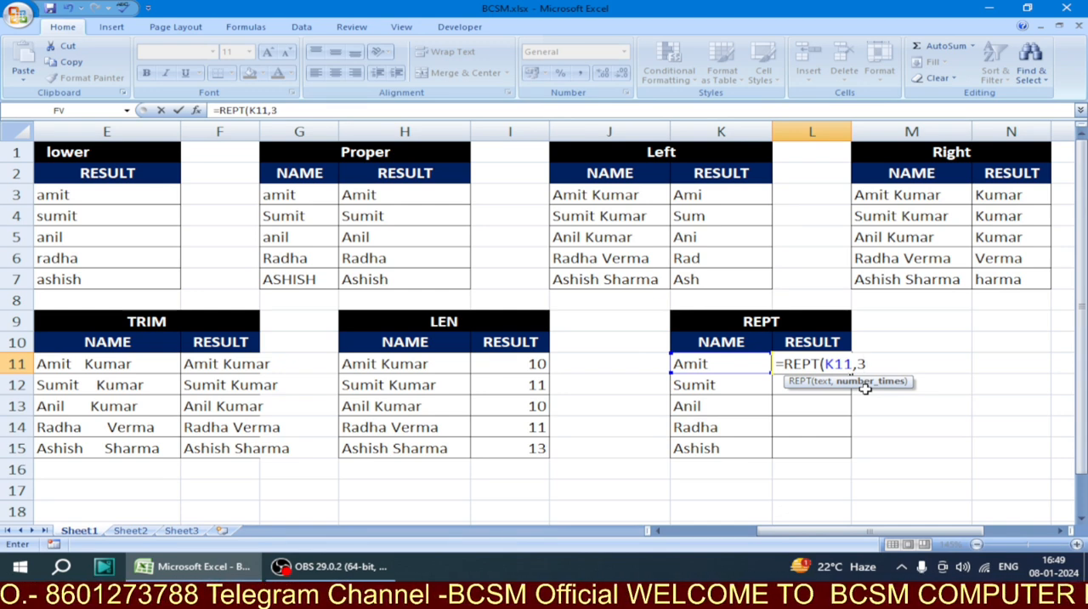
text())
key(Return)
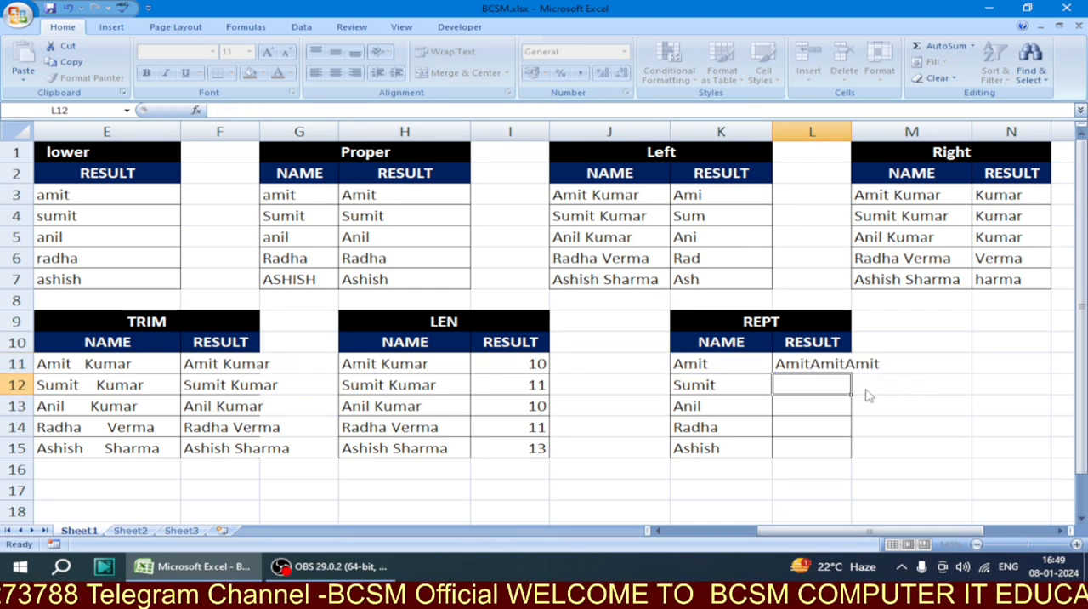
Fill the REPT formula from L11 down through L15 in the RESULT column
click(808, 365)
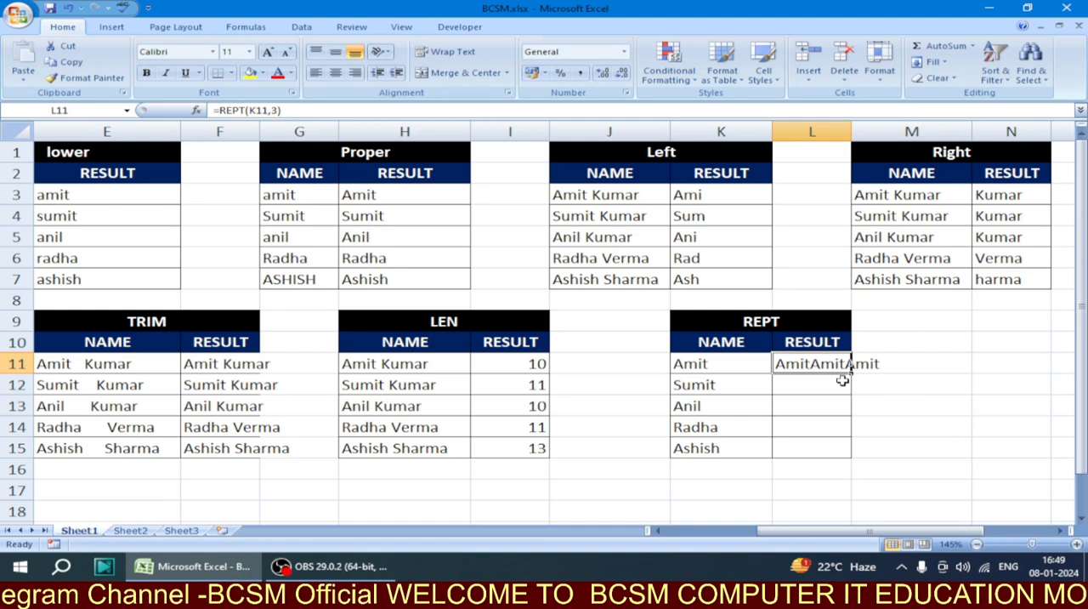
drag(850, 374, 841, 454)
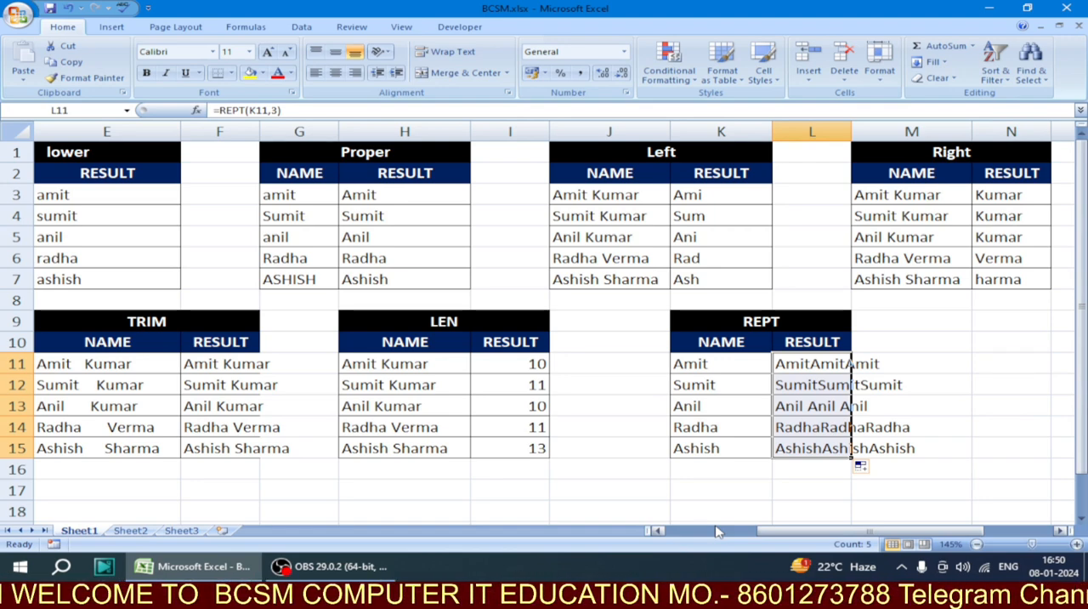
click(381, 573)
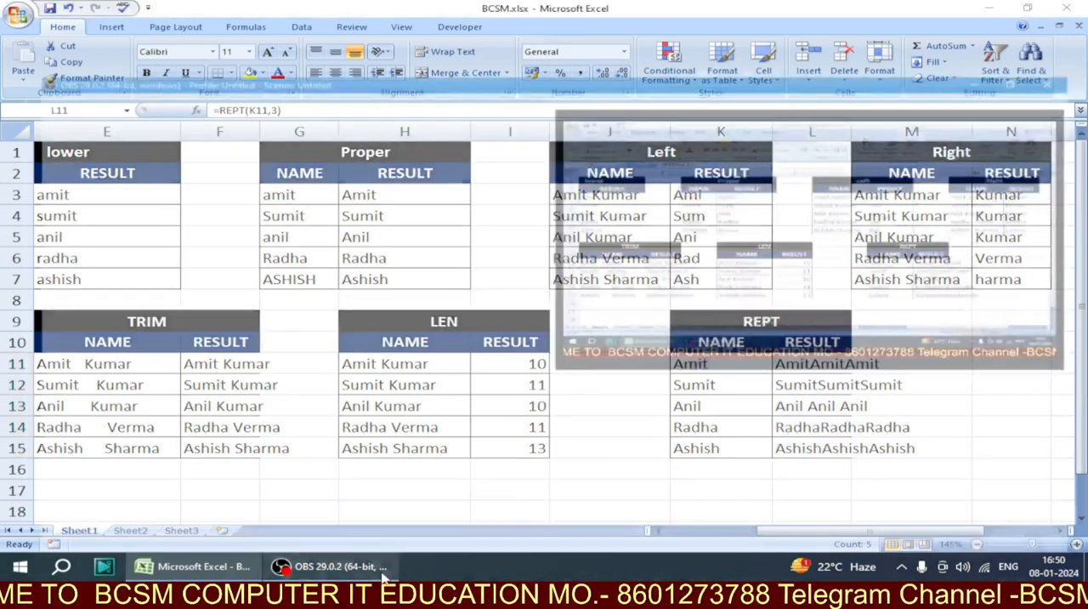